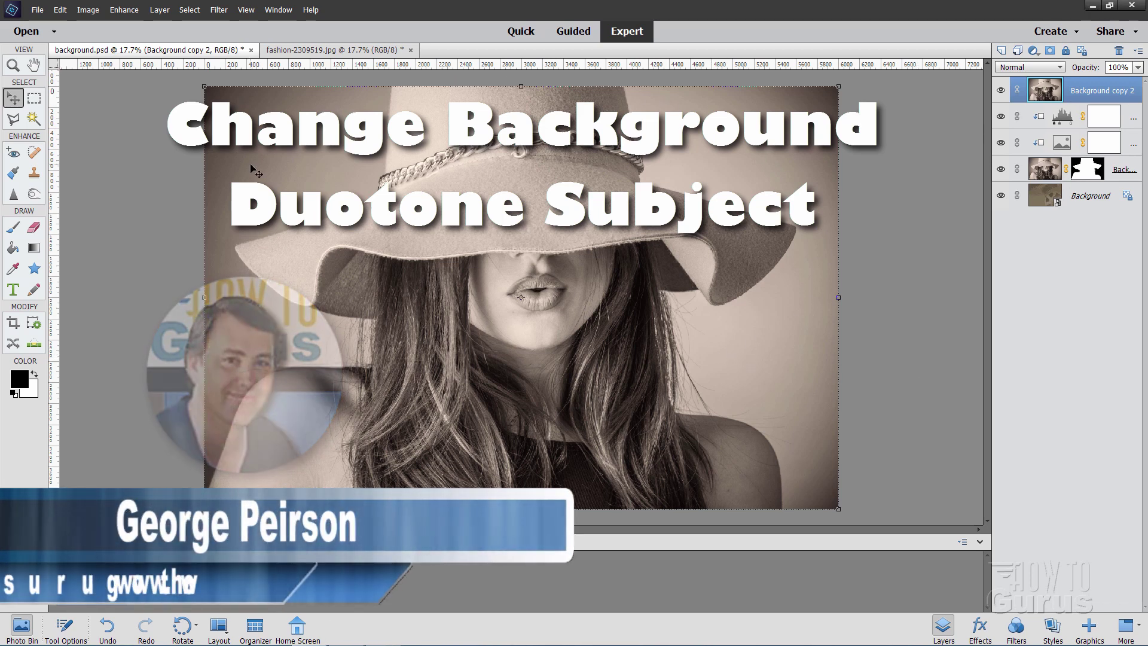
Step: Hide Background copy 2 to check the duotone, then close background.psd
{"action": "left_click", "coordinate": [999, 91]}
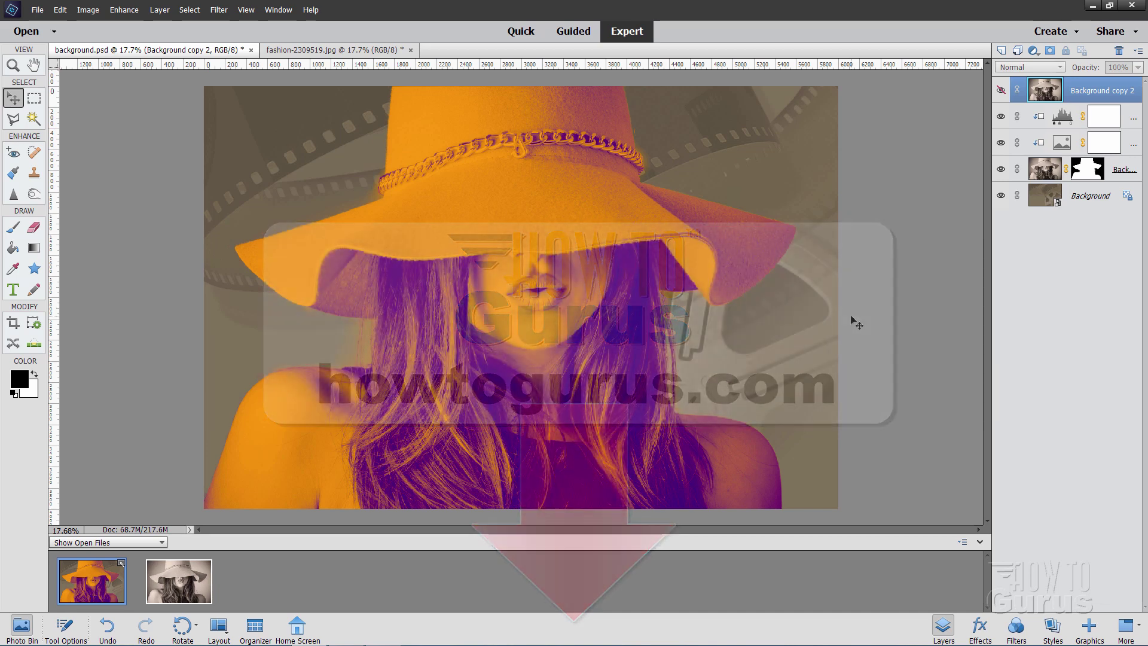
{"action": "left_click", "coordinate": [251, 50]}
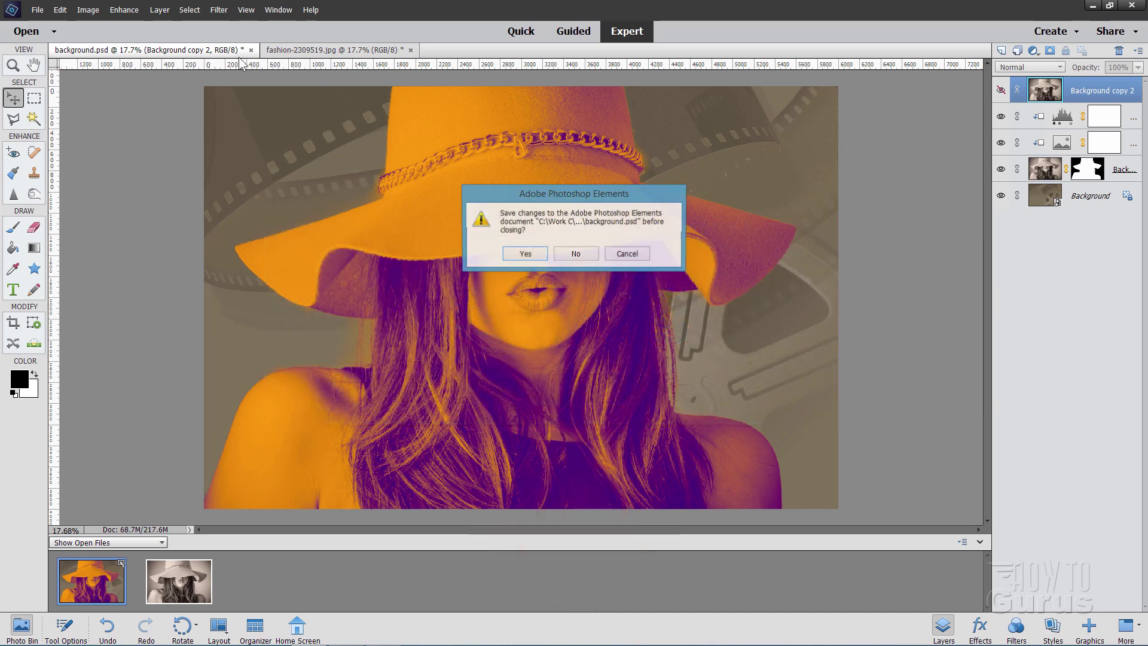
Step: Decline saving background.psd, then duplicate the photo's Background layer as Background copy
{"action": "key", "text": "n"}
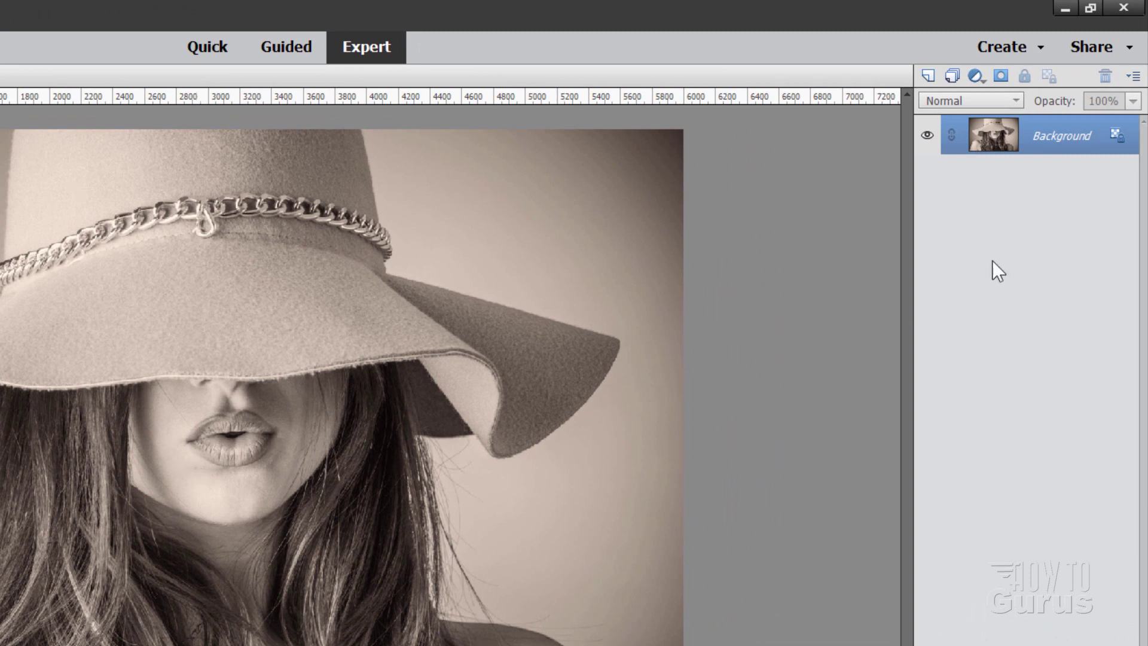
{"action": "right_click", "coordinate": [1050, 137]}
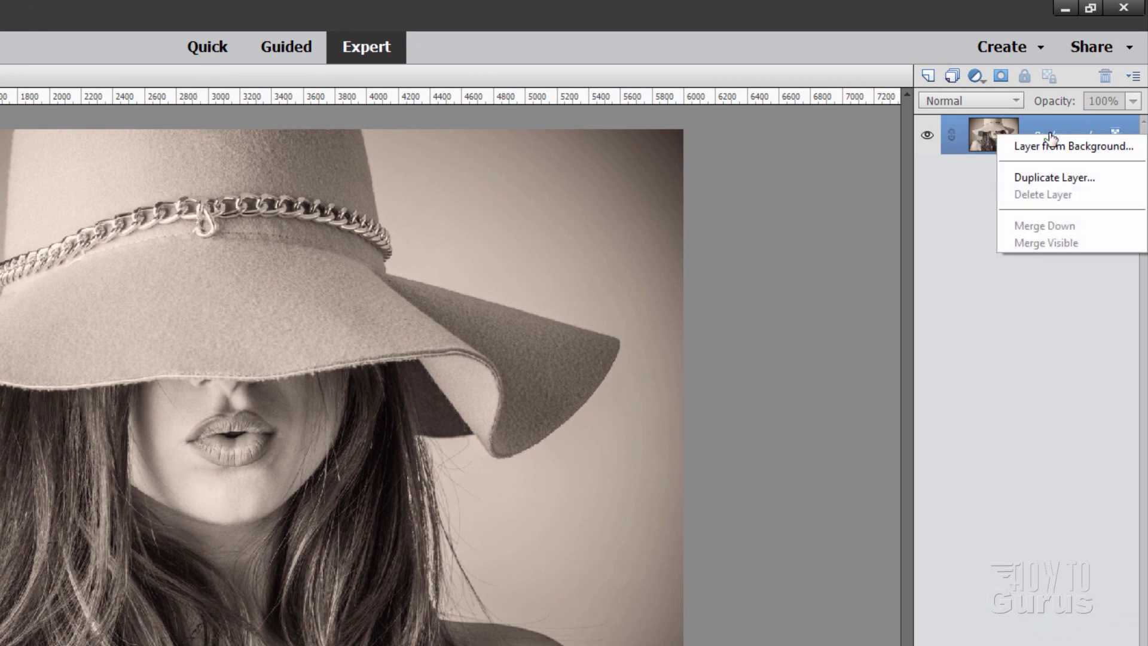
{"action": "left_click", "coordinate": [1049, 177]}
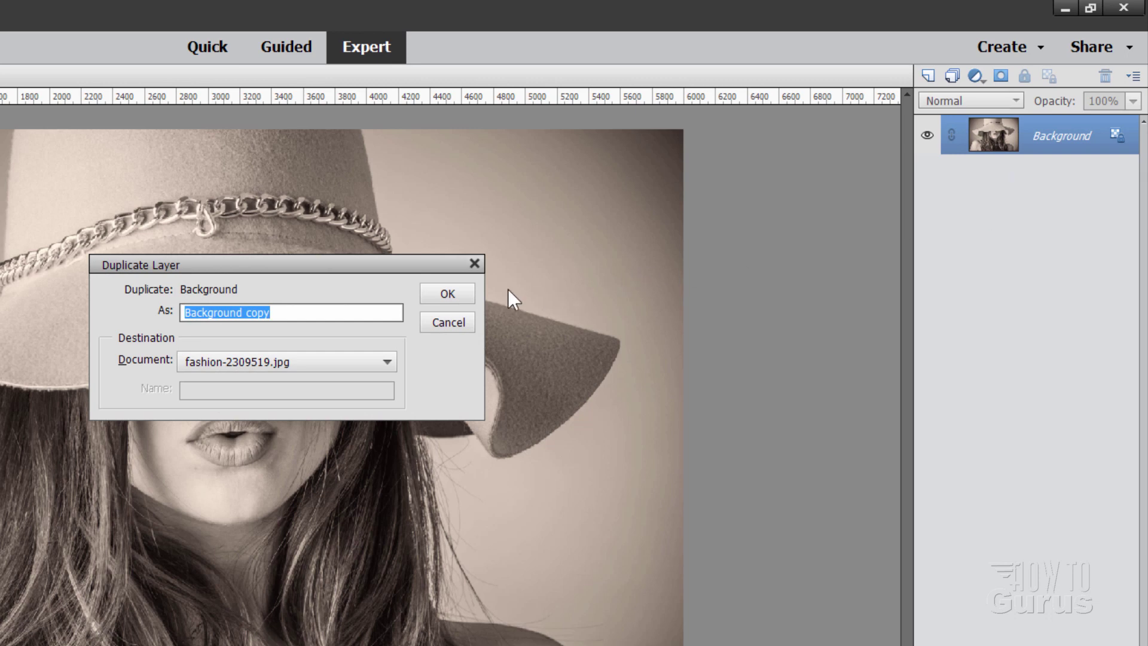
{"action": "left_click", "coordinate": [461, 293]}
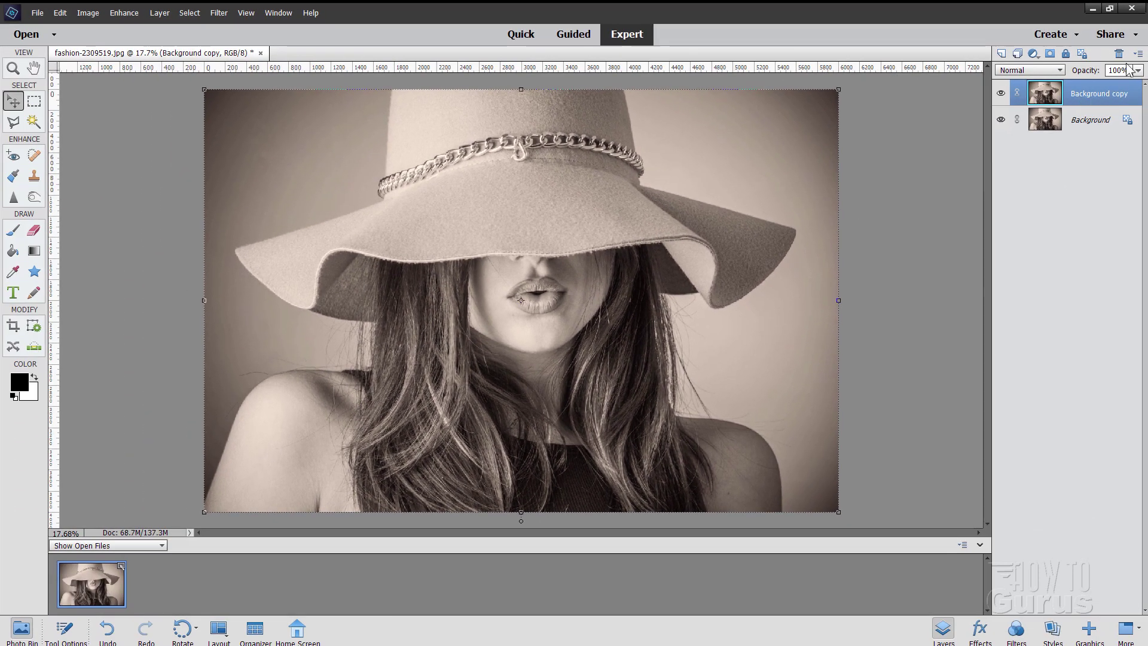
Step: Duplicate the Background copy layer to create Background copy 2
{"action": "left_click", "coordinate": [1089, 629]}
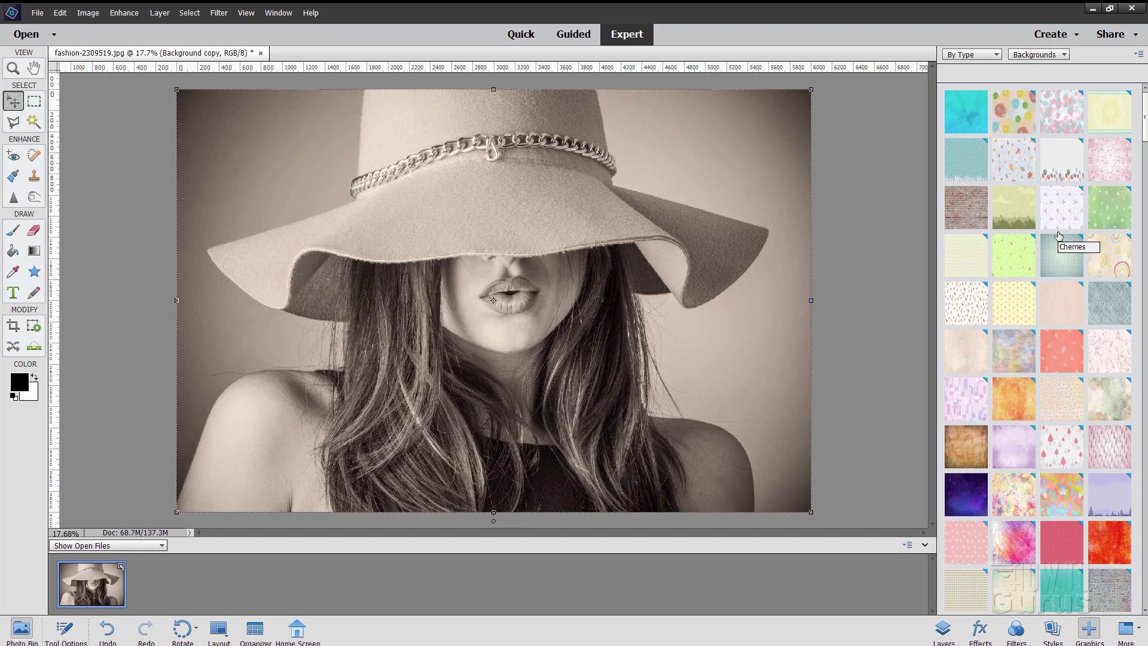
{"action": "left_click", "coordinate": [942, 629]}
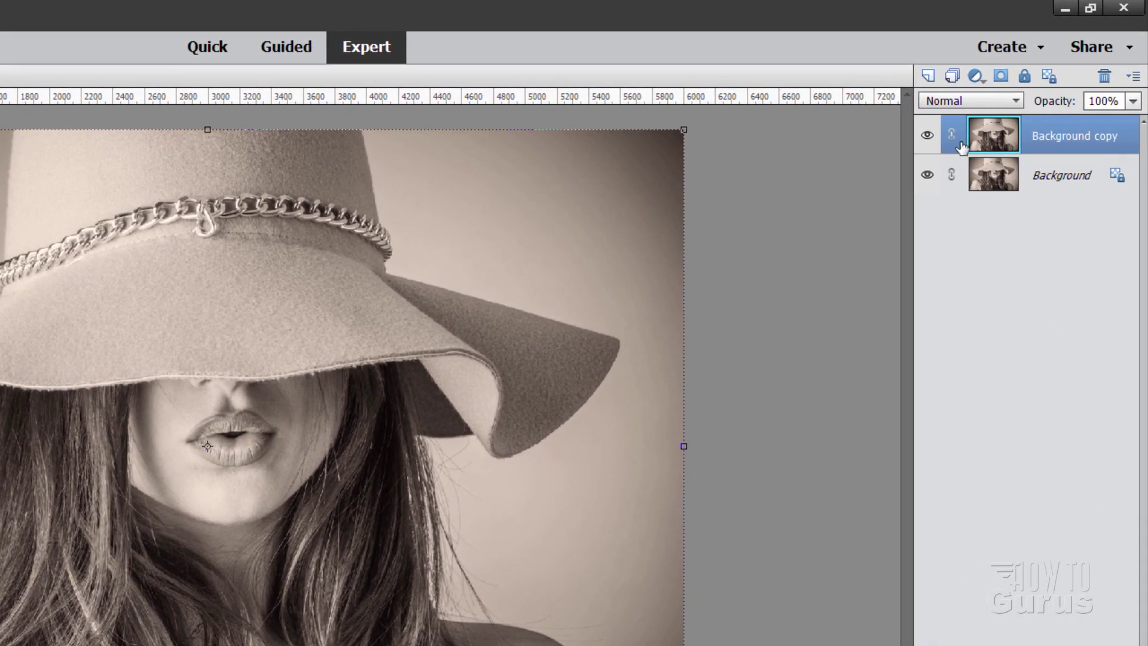
{"action": "right_click", "coordinate": [1034, 144]}
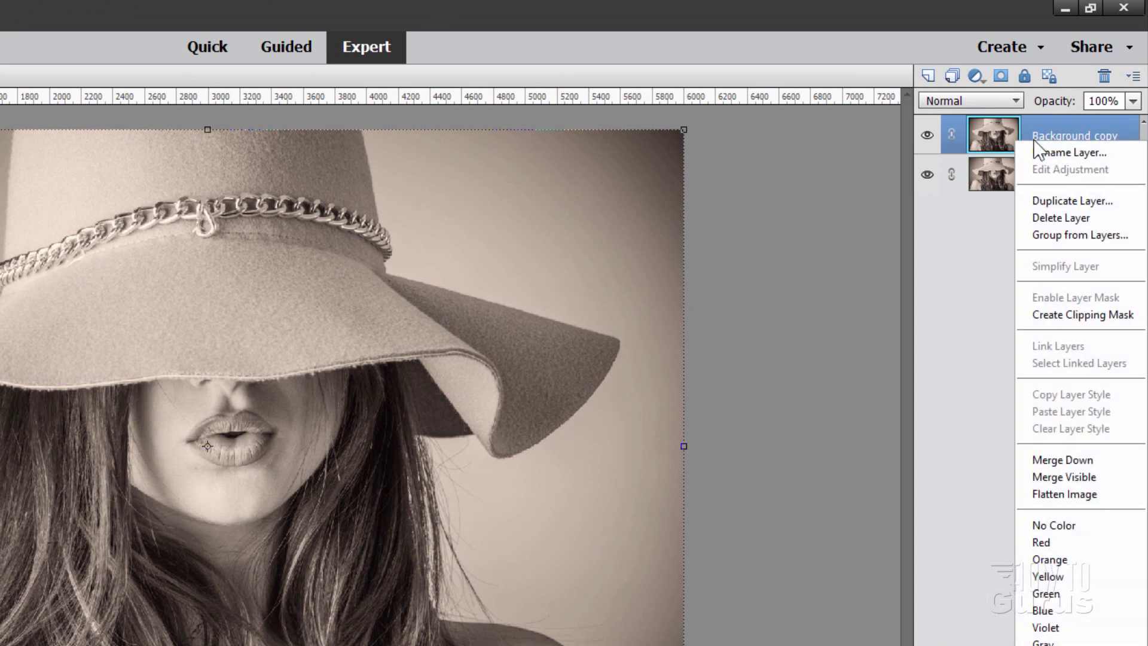
{"action": "left_click", "coordinate": [1052, 200]}
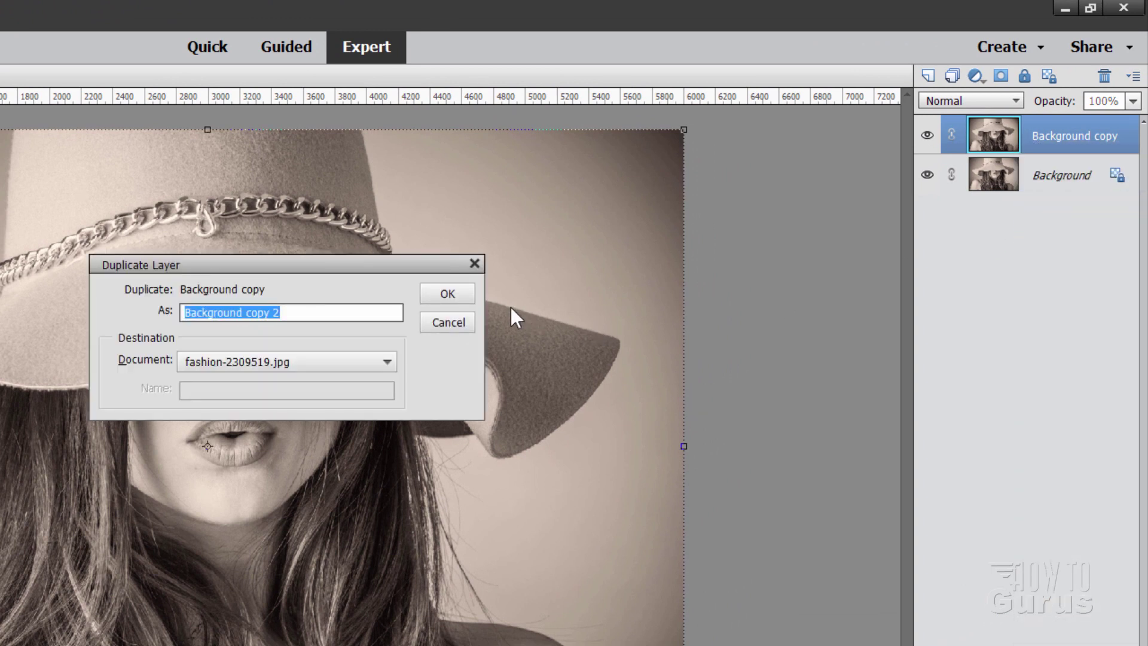
{"action": "left_click", "coordinate": [464, 295]}
Step: Rename Background copy to 'safety' and hide both the safety and Background layers
{"action": "left_click", "coordinate": [1057, 179]}
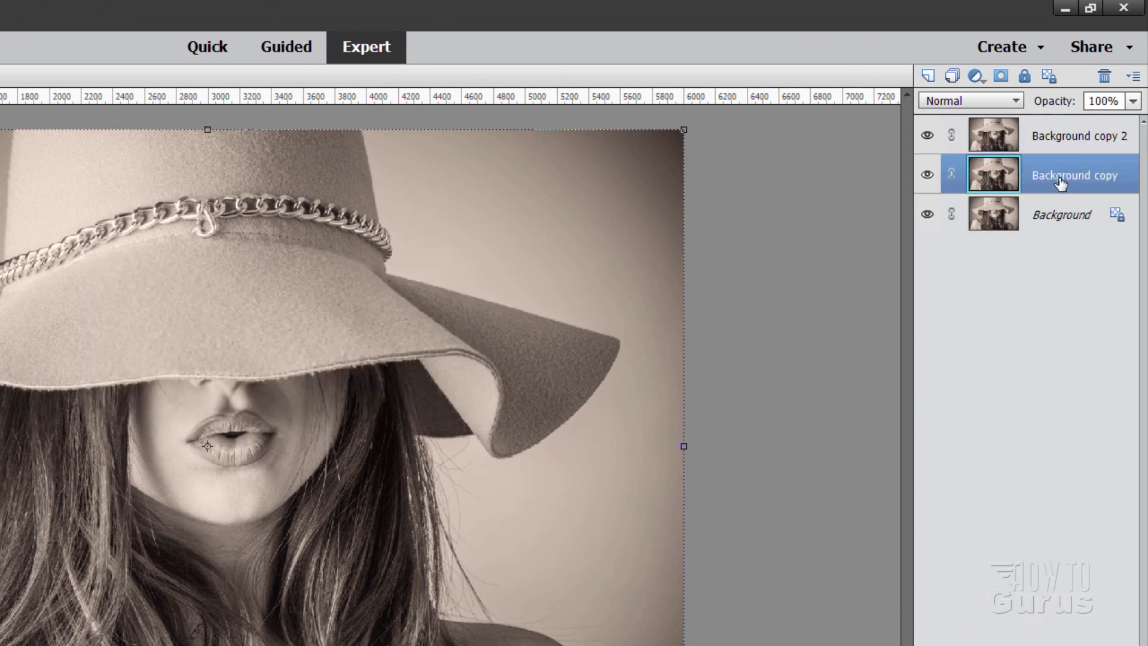
{"action": "double_click", "coordinate": [1065, 180]}
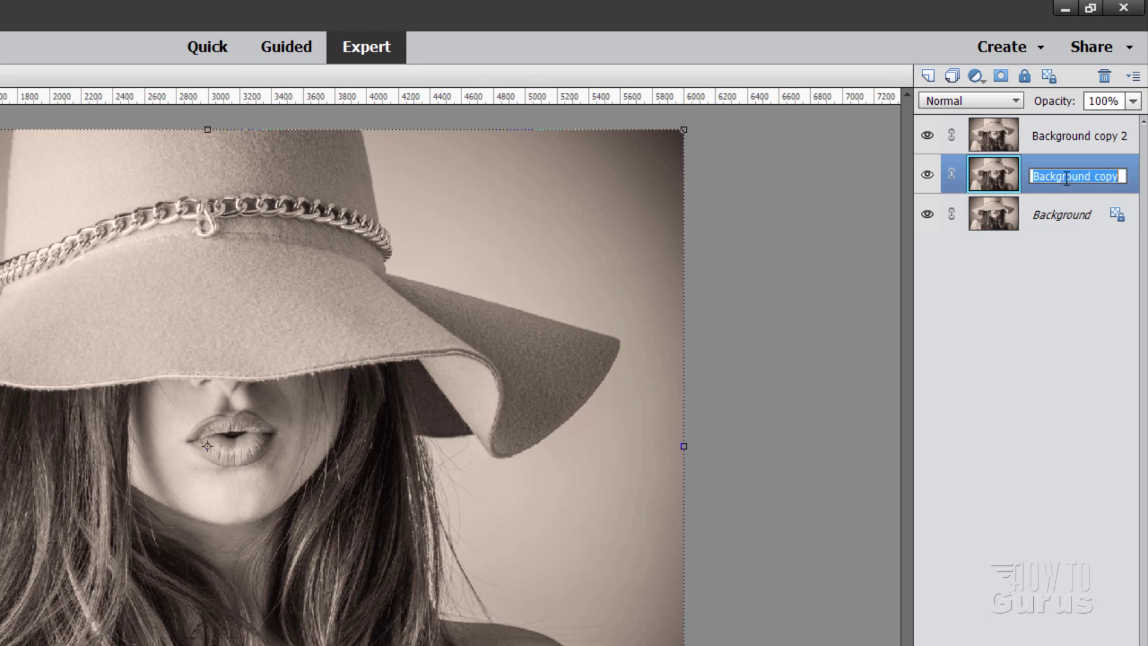
{"action": "type", "text": "safety"}
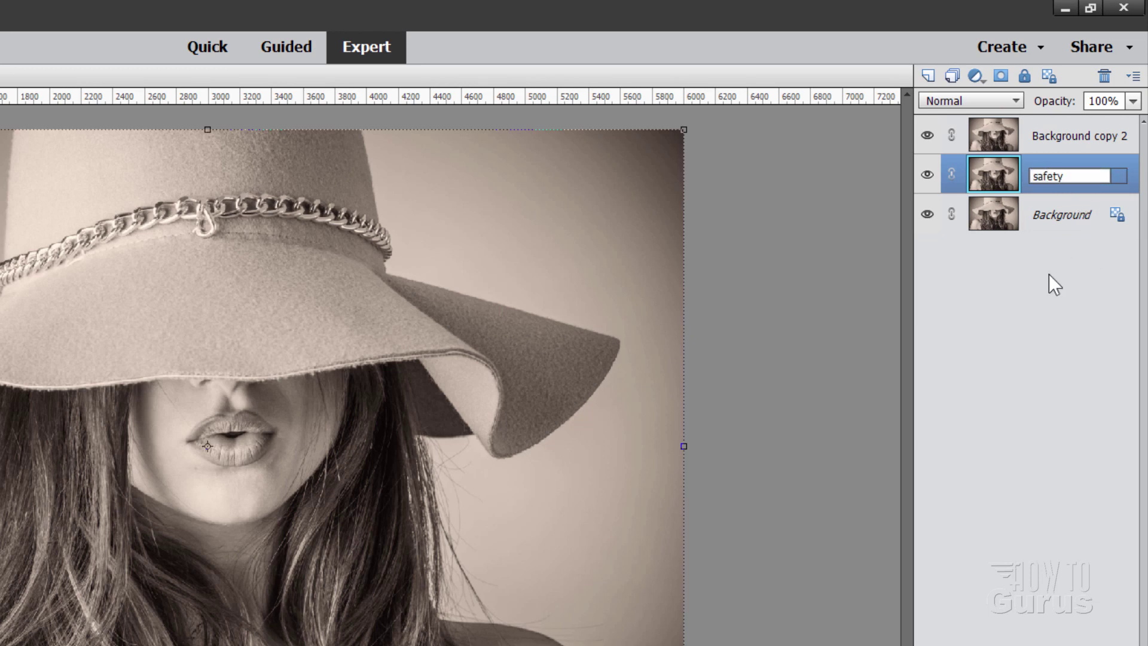
{"action": "key", "text": "Return"}
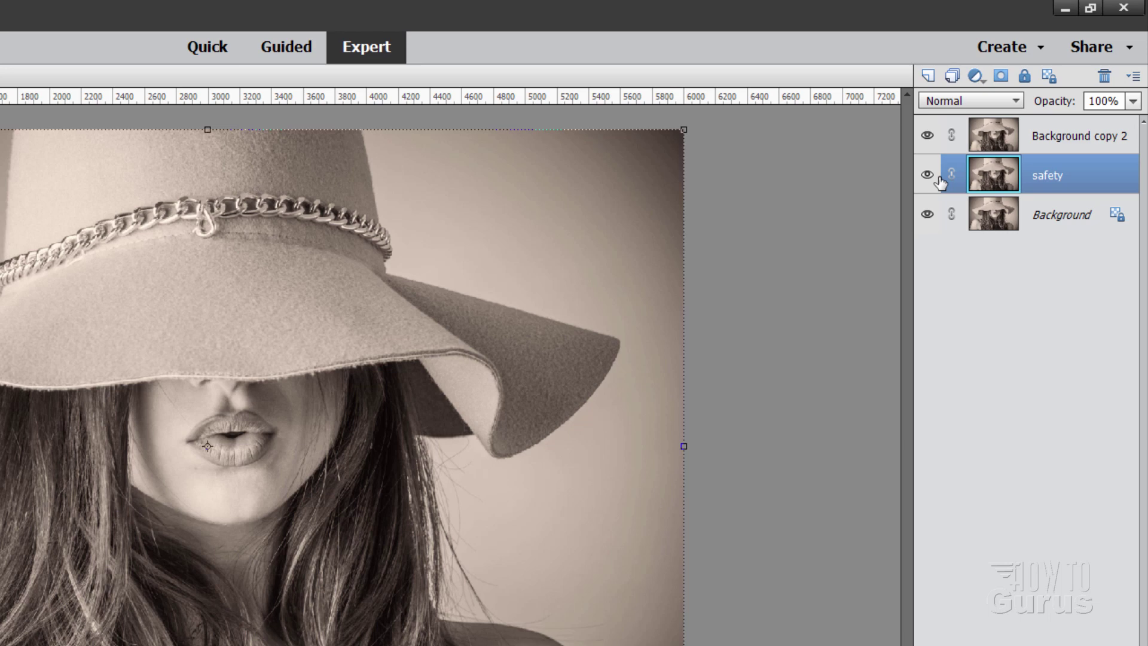
{"action": "left_click", "coordinate": [927, 175]}
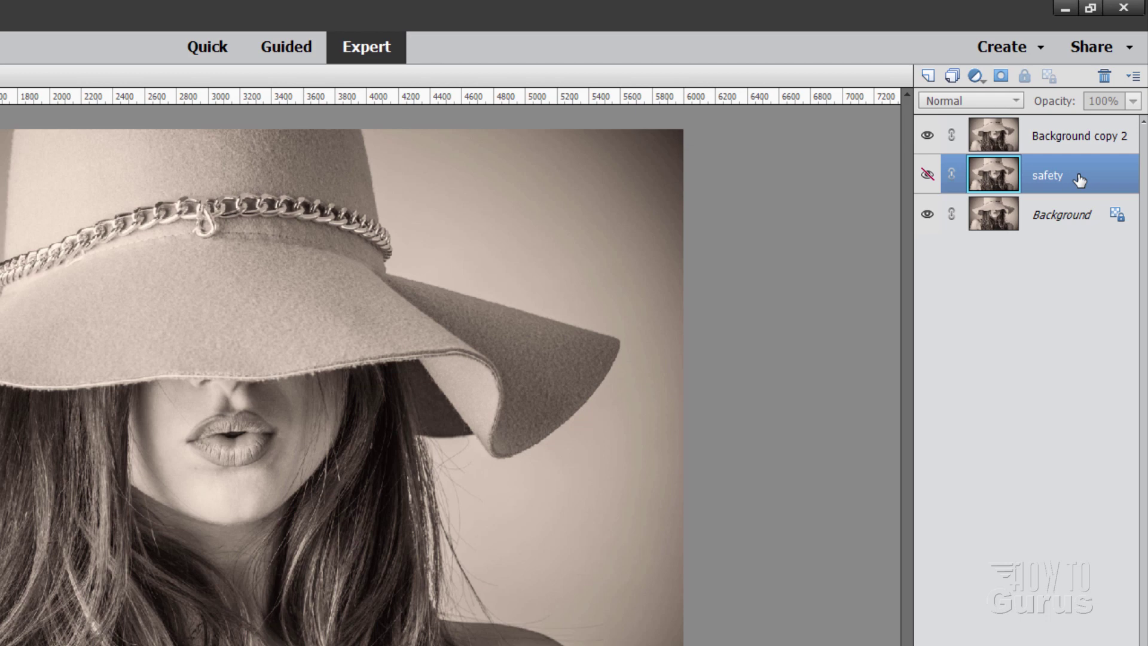
{"action": "left_click", "coordinate": [1041, 138]}
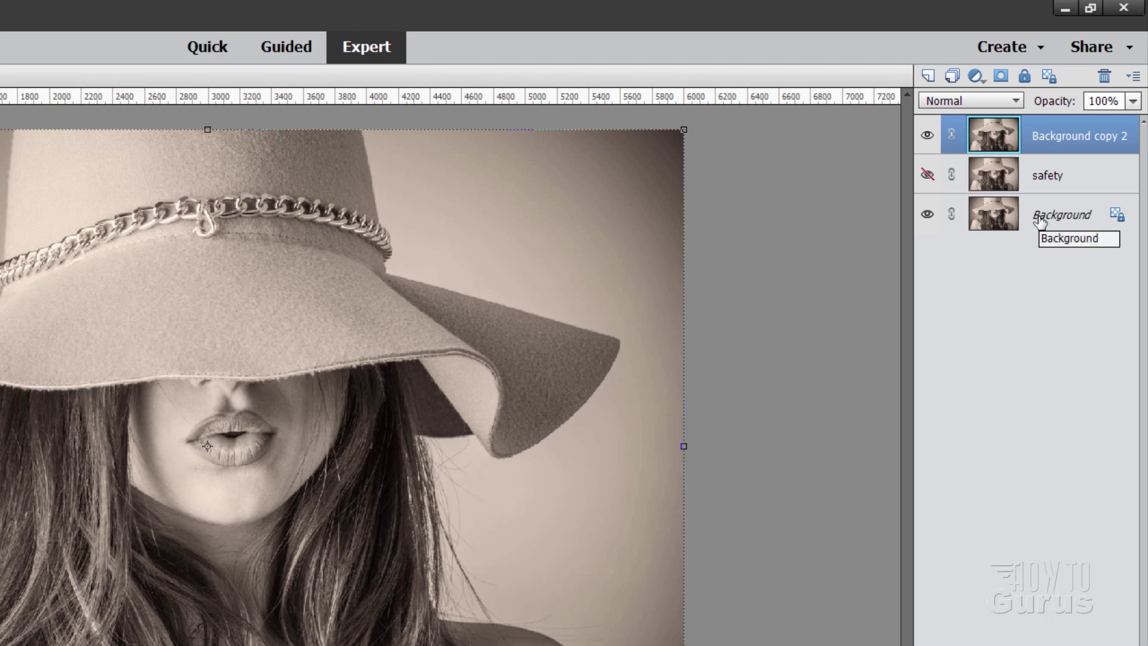
{"action": "left_click", "coordinate": [927, 214]}
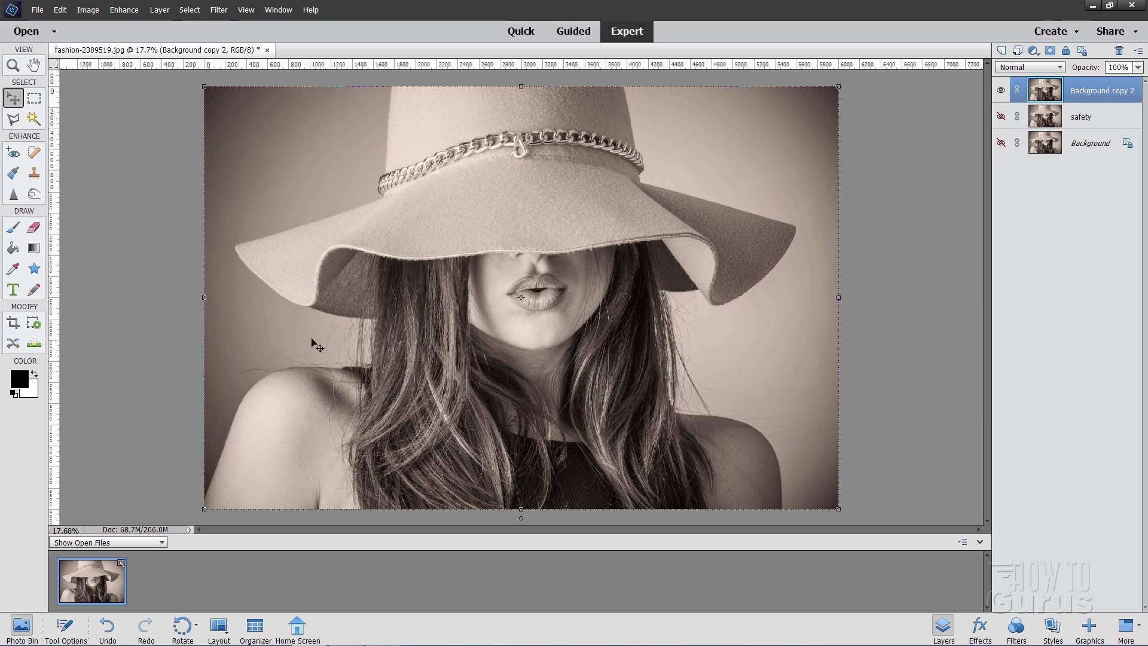
Step: Outline the woman and her hat with the Polygonal Lasso at 1 px feather
{"action": "left_click", "coordinate": [13, 118]}
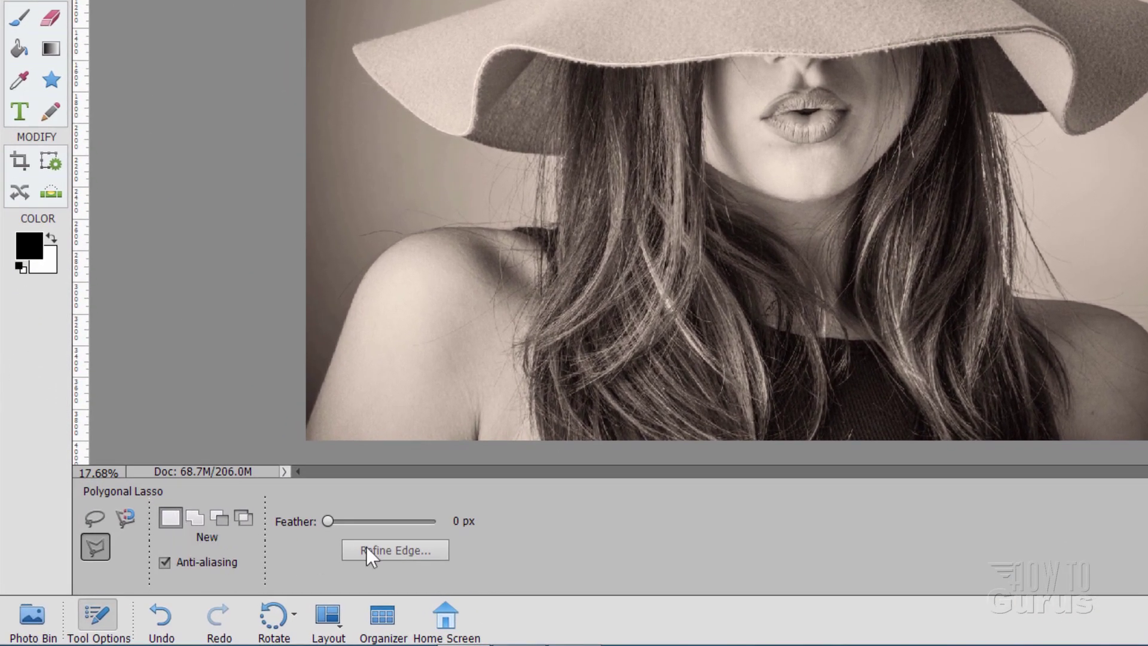
{"action": "left_click", "coordinate": [452, 520]}
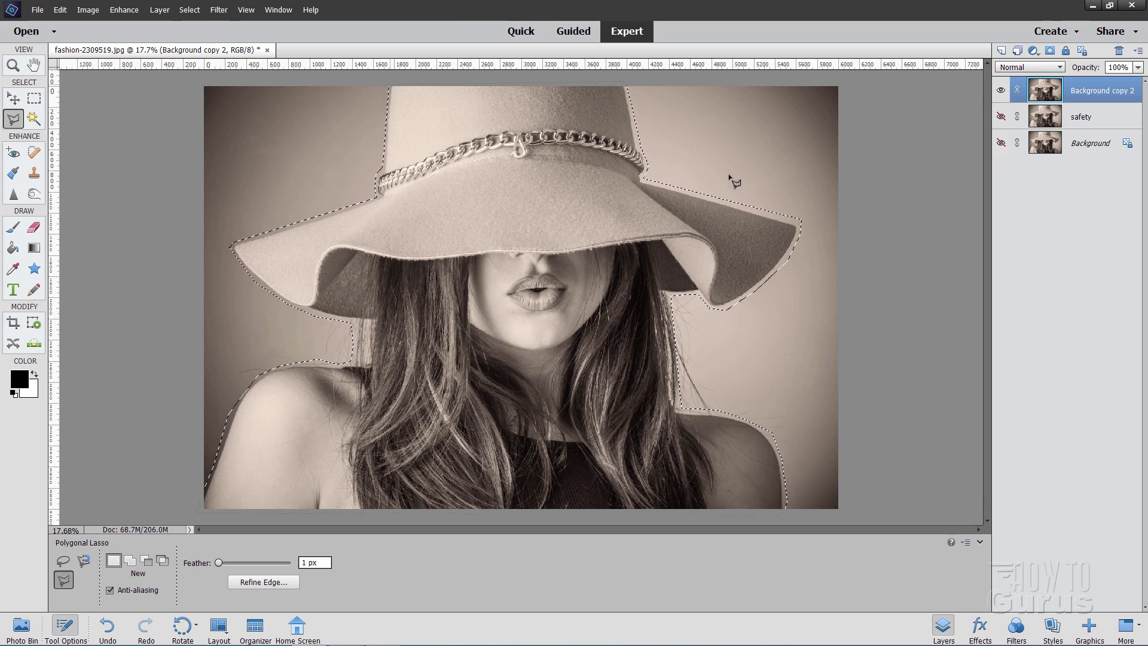
Step: Add a trial layer mask from the selection, then undo it
{"action": "left_click", "coordinate": [1050, 50]}
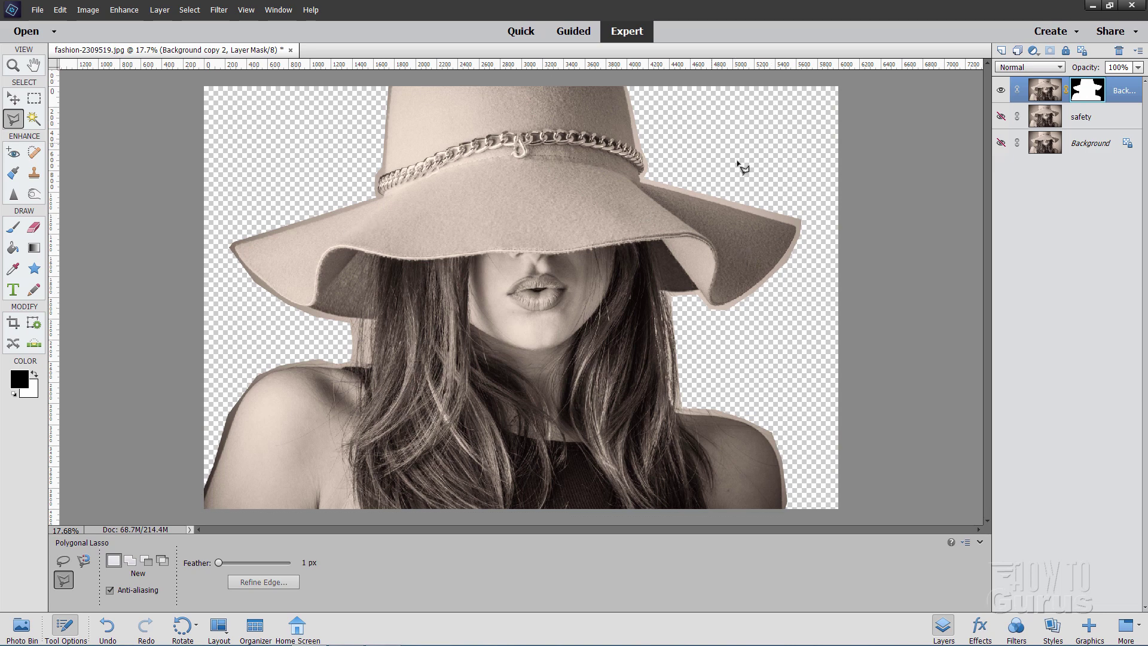
{"action": "left_click", "coordinate": [60, 10]}
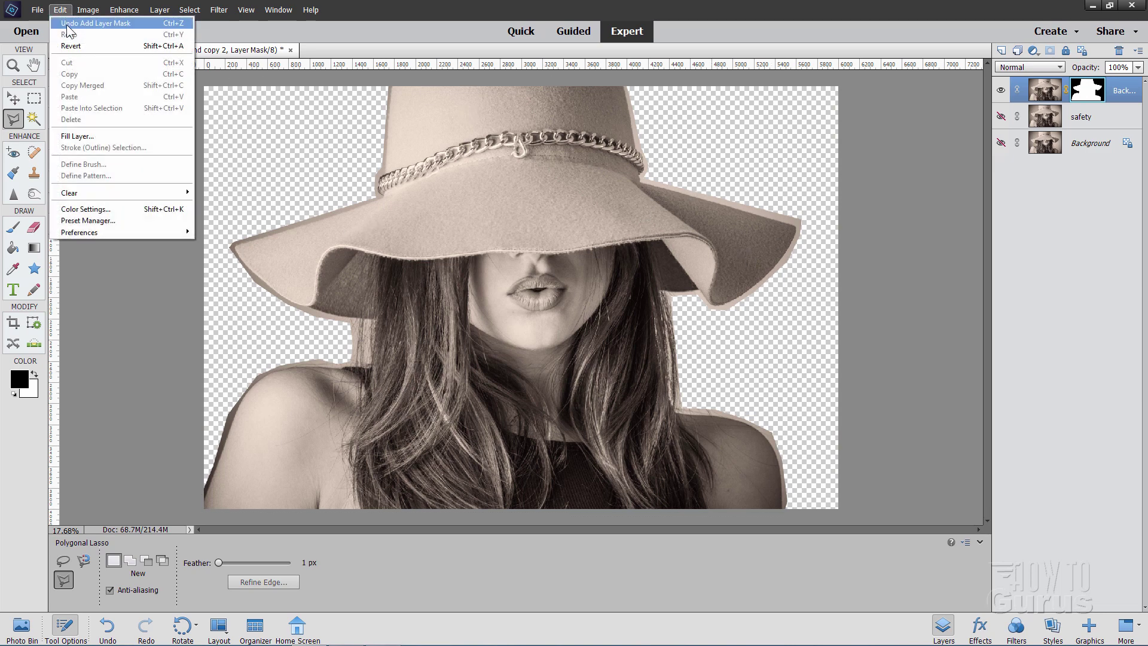
{"action": "left_click", "coordinate": [66, 24]}
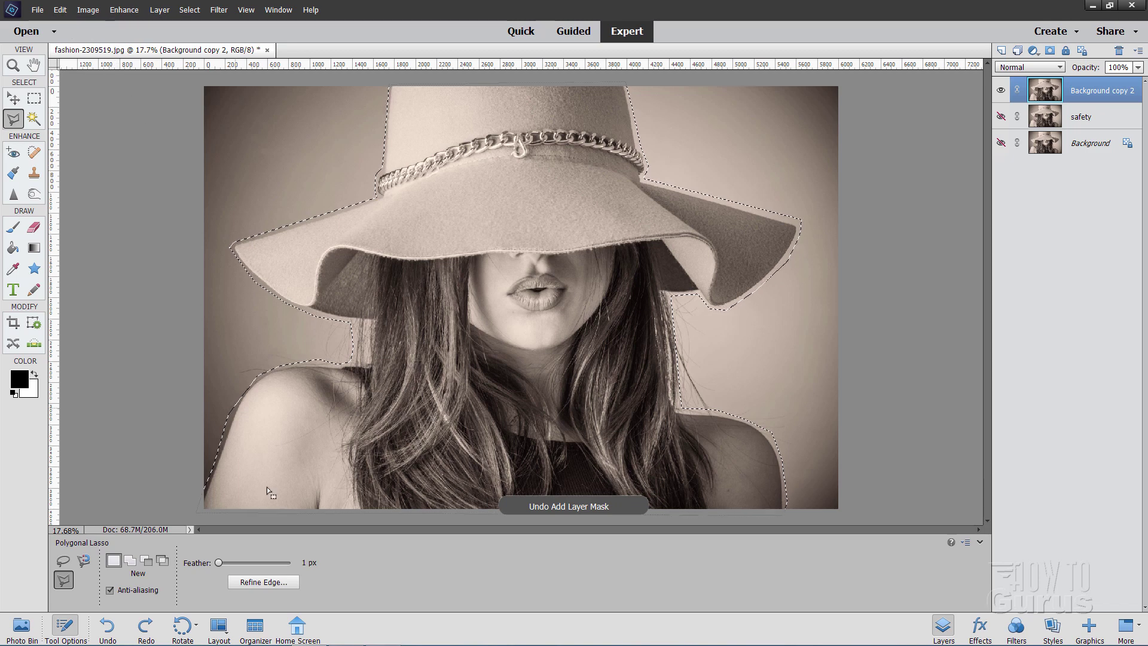
Step: Open Refine Edge for the selection, adjust its brush size, and choose a view mode
{"action": "left_click", "coordinate": [257, 580]}
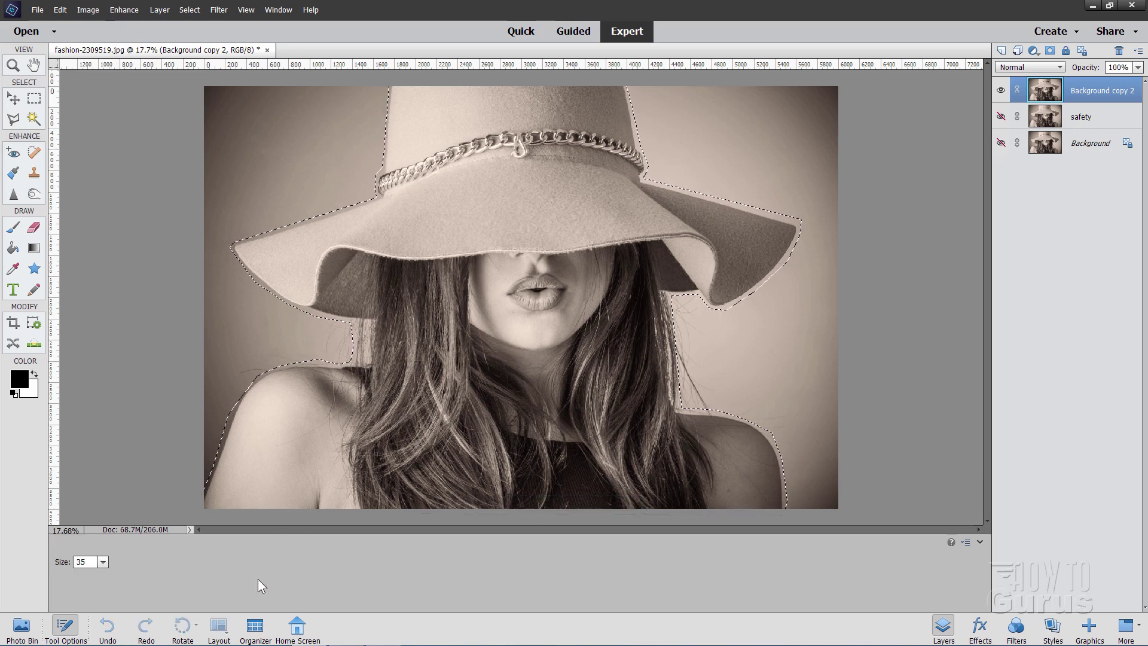
{"action": "left_click_drag", "start_coordinate": [895, 143], "coordinate": [885, 150]}
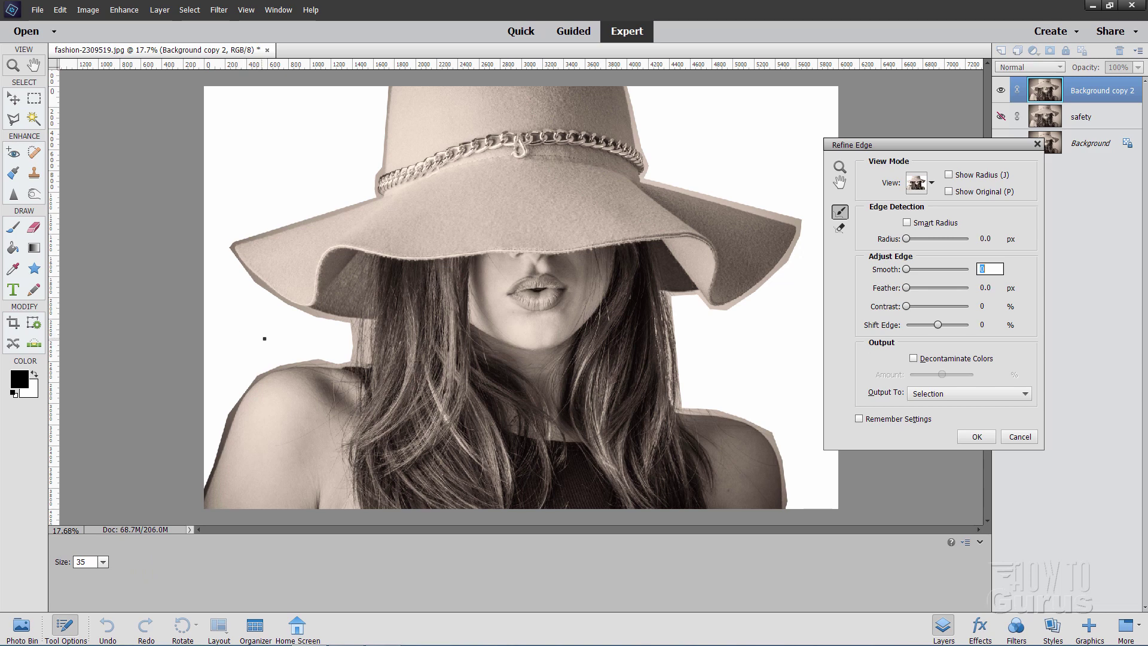
{"action": "left_click", "coordinate": [105, 563]}
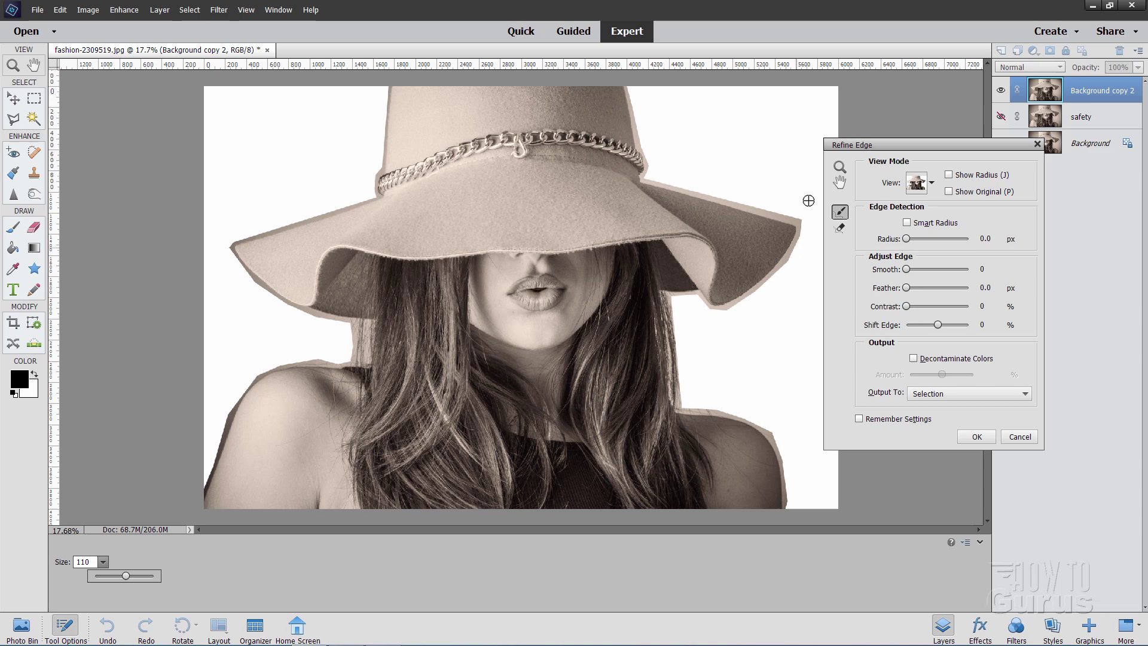
{"action": "left_click", "coordinate": [931, 183]}
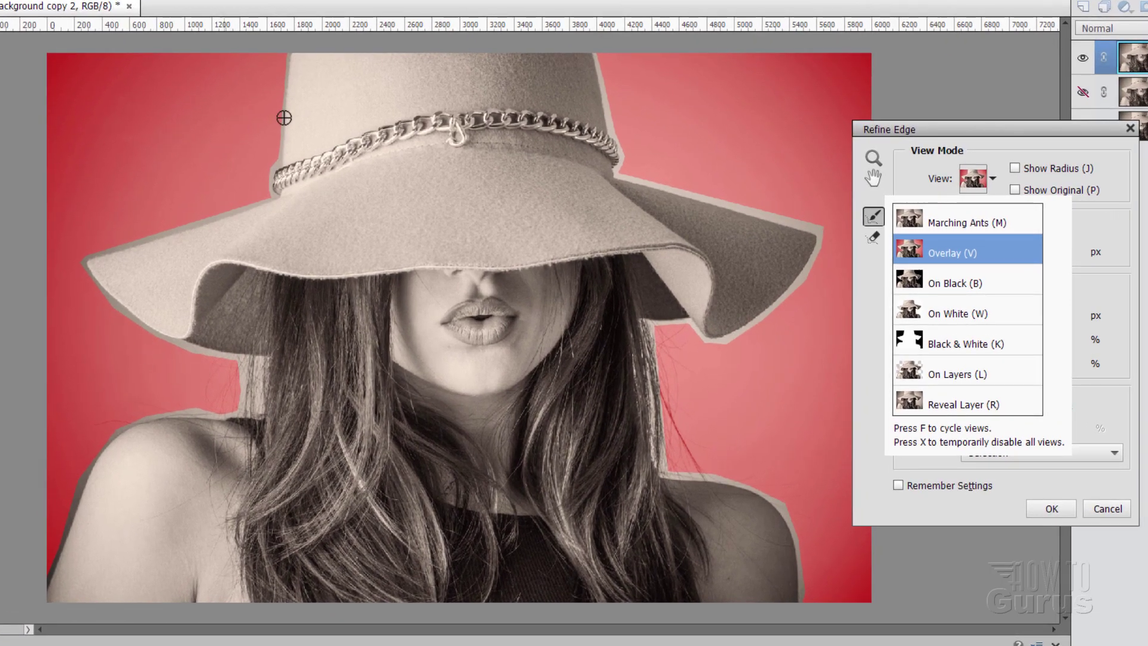
Step: In Overlay view, brush away halos along the hat, brim and shoulder edges
{"action": "left_click", "coordinate": [287, 55]}
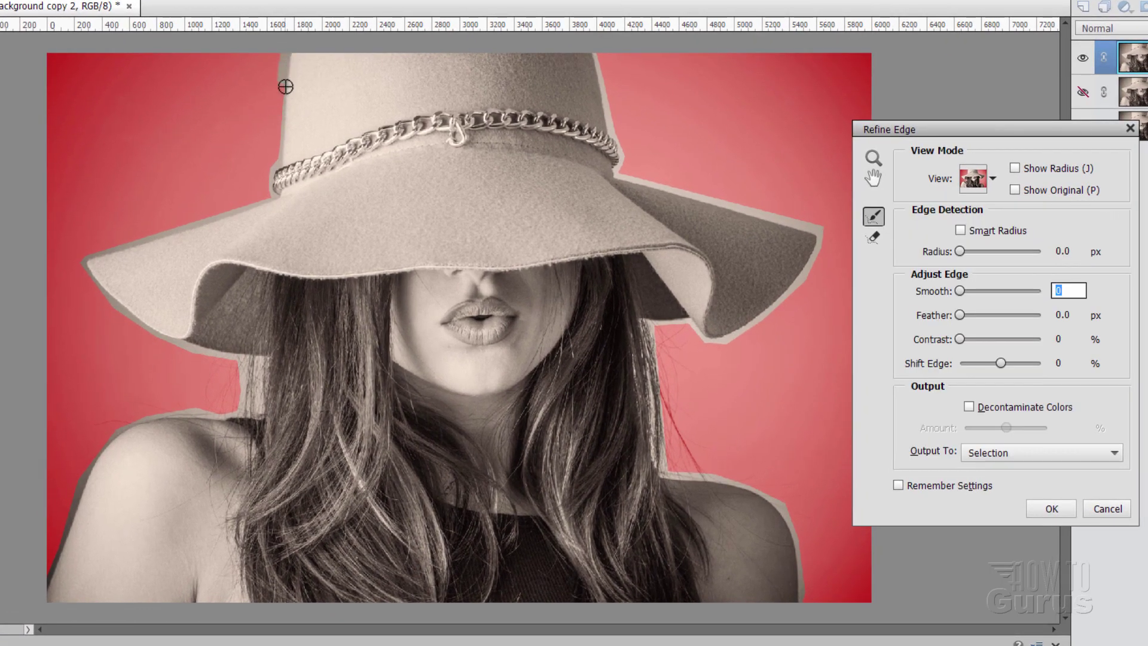
{"action": "left_click", "coordinate": [279, 153]}
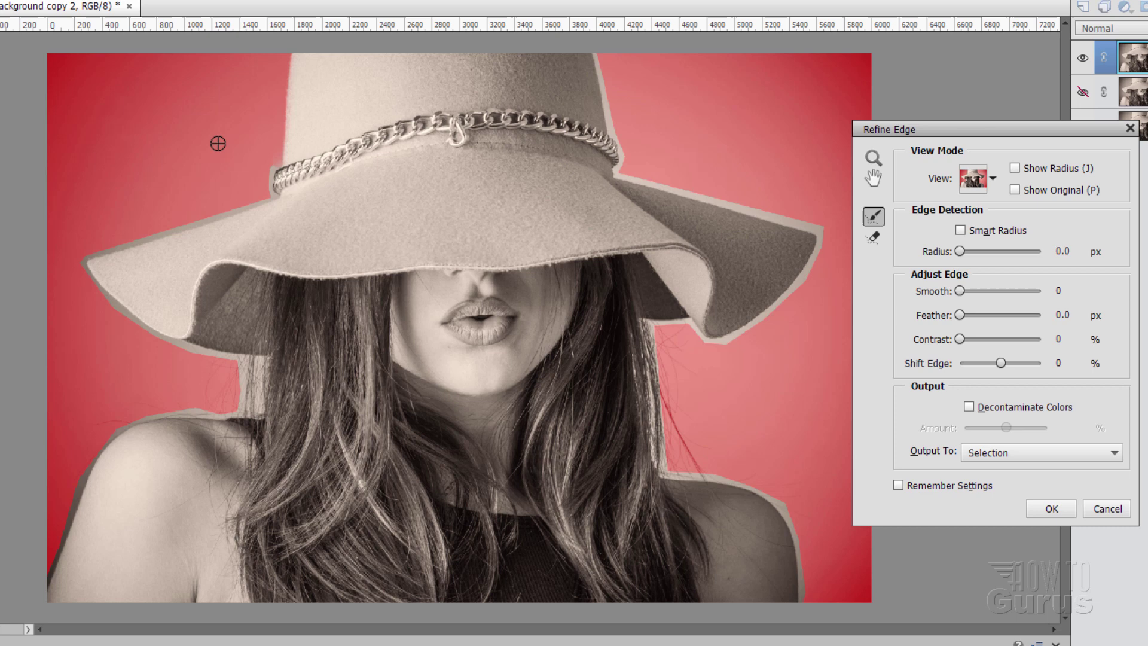
{"action": "mouse_move", "coordinate": [273, 163]}
{"action": "left_mouse_down"}
{"action": "mouse_move", "coordinate": [278, 192]}
{"action": "mouse_move", "coordinate": [279, 166]}
{"action": "mouse_move", "coordinate": [267, 203]}
{"action": "mouse_move", "coordinate": [74, 259]}
{"action": "mouse_move", "coordinate": [64, 294]}
{"action": "mouse_move", "coordinate": [70, 264]}
{"action": "mouse_move", "coordinate": [175, 353]}
{"action": "mouse_move", "coordinate": [239, 370]}
{"action": "mouse_move", "coordinate": [177, 345]}
{"action": "mouse_move", "coordinate": [246, 359]}
{"action": "mouse_move", "coordinate": [238, 393]}
{"action": "mouse_move", "coordinate": [210, 392]}
{"action": "mouse_move", "coordinate": [236, 383]}
{"action": "mouse_move", "coordinate": [232, 416]}
{"action": "mouse_move", "coordinate": [162, 411]}
{"action": "mouse_move", "coordinate": [105, 432]}
{"action": "mouse_move", "coordinate": [52, 387]}
{"action": "mouse_move", "coordinate": [130, 420]}
{"action": "mouse_move", "coordinate": [158, 415]}
{"action": "mouse_move", "coordinate": [111, 423]}
{"action": "mouse_move", "coordinate": [107, 434]}
{"action": "mouse_move", "coordinate": [123, 426]}
{"action": "mouse_move", "coordinate": [90, 457]}
{"action": "mouse_move", "coordinate": [36, 559]}
{"action": "left_mouse_up"}
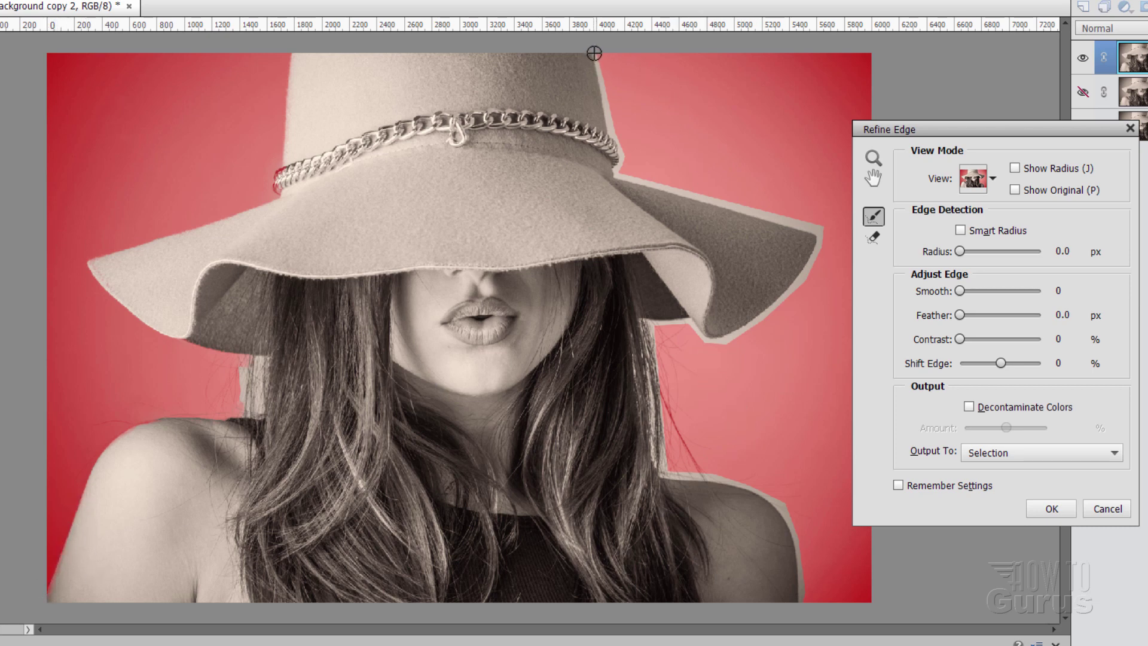
{"action": "mouse_move", "coordinate": [600, 69]}
{"action": "left_mouse_down"}
{"action": "mouse_move", "coordinate": [612, 115]}
{"action": "mouse_move", "coordinate": [633, 119]}
{"action": "mouse_move", "coordinate": [609, 90]}
{"action": "mouse_move", "coordinate": [617, 175]}
{"action": "mouse_move", "coordinate": [740, 205]}
{"action": "left_mouse_up"}
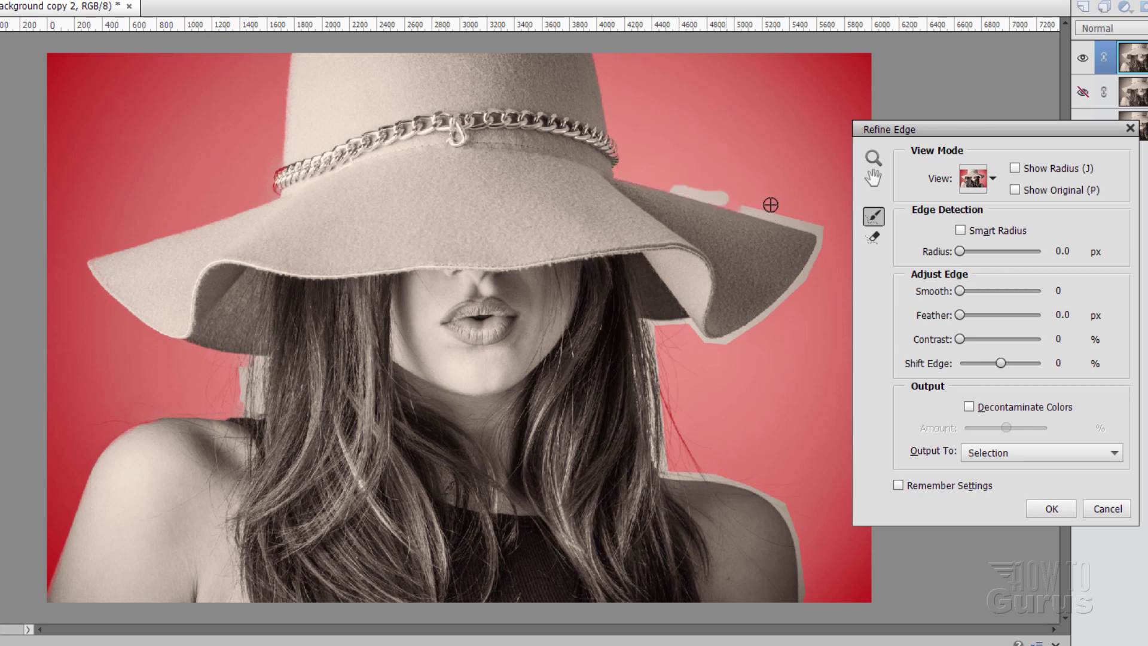
{"action": "mouse_move", "coordinate": [811, 229]}
{"action": "left_mouse_down"}
{"action": "mouse_move", "coordinate": [844, 282]}
{"action": "mouse_move", "coordinate": [823, 239]}
{"action": "left_mouse_up"}
{"action": "mouse_move", "coordinate": [801, 282]}
{"action": "left_mouse_down"}
{"action": "mouse_move", "coordinate": [751, 331]}
{"action": "mouse_move", "coordinate": [702, 342]}
{"action": "left_mouse_up"}
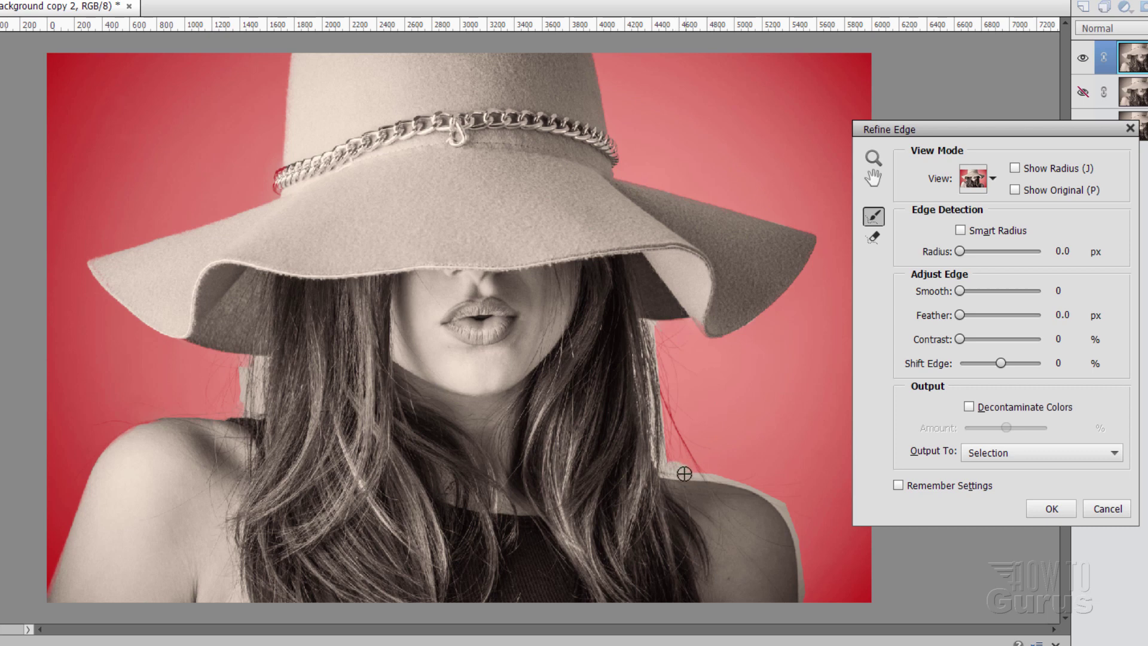
{"action": "mouse_move", "coordinate": [684, 474]}
{"action": "left_mouse_down"}
{"action": "mouse_move", "coordinate": [761, 493]}
{"action": "mouse_move", "coordinate": [835, 549]}
{"action": "left_mouse_up"}
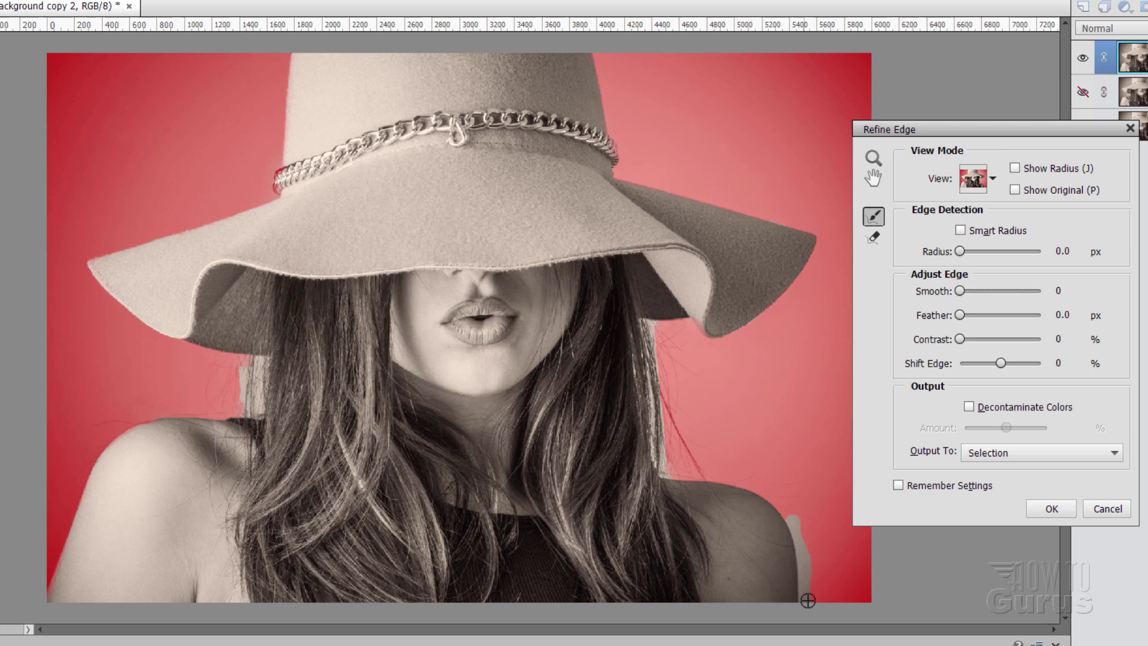
{"action": "left_click", "coordinate": [993, 179]}
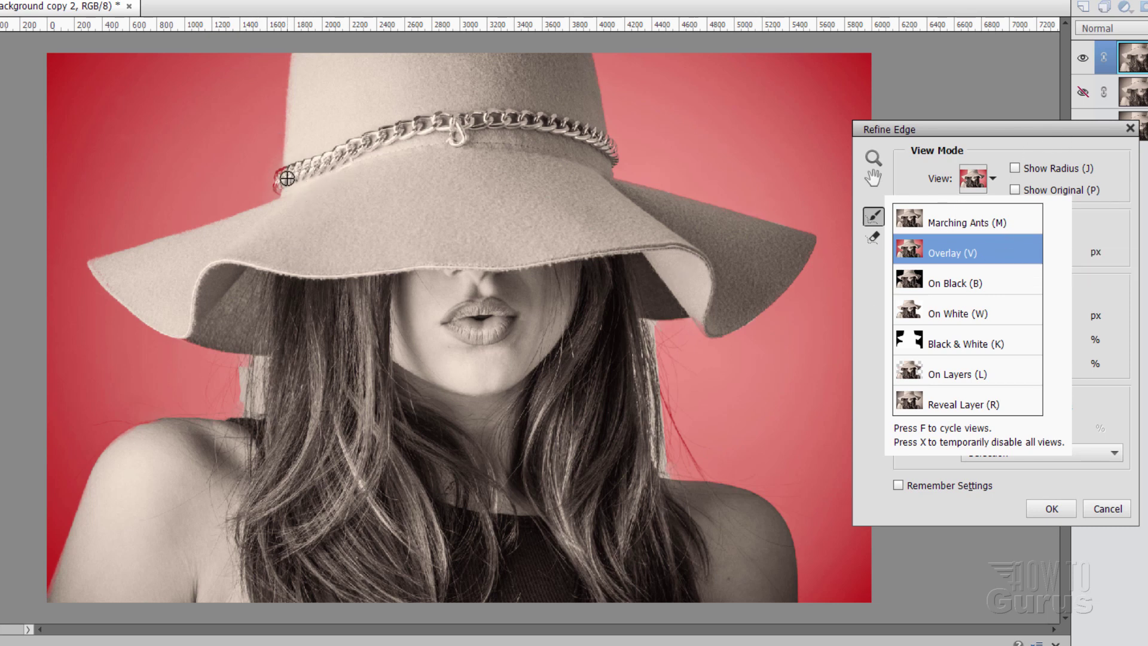
Step: Zoom in on the chain's left end and erase the refinement there
{"action": "left_click", "coordinate": [872, 157]}
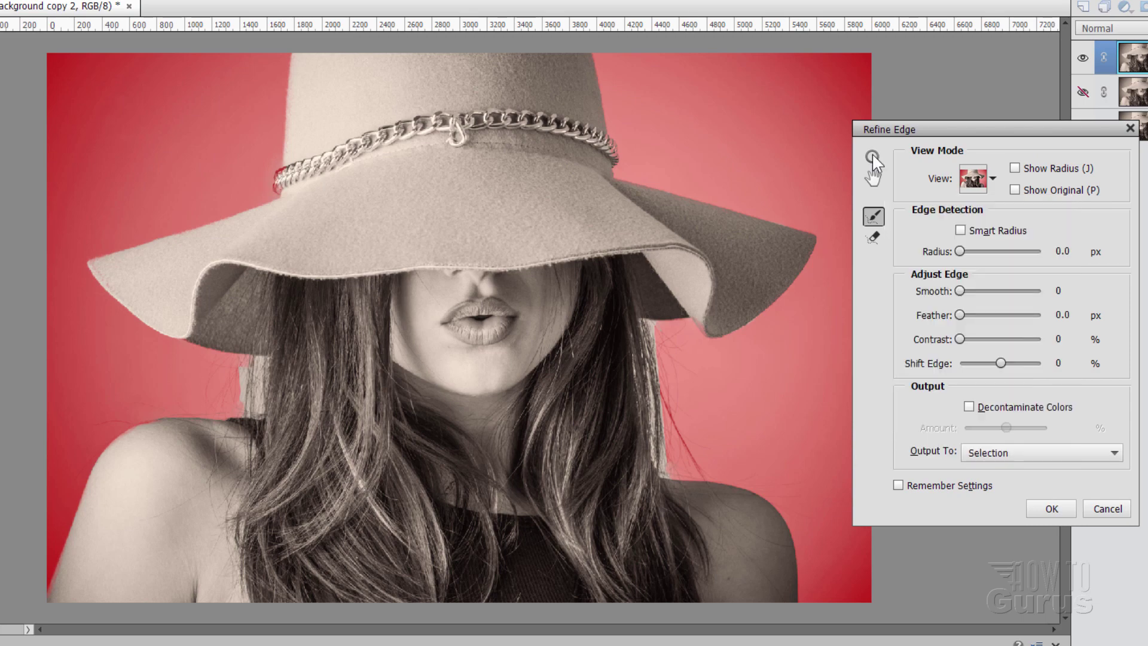
{"action": "left_click", "coordinate": [872, 156]}
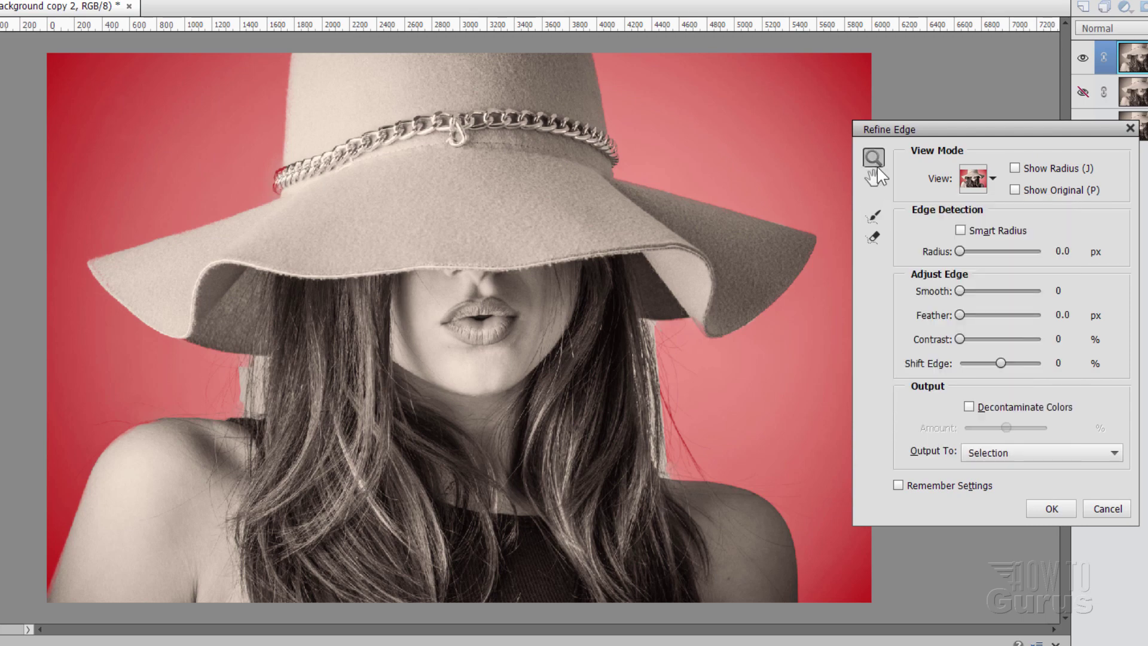
{"action": "left_click", "coordinate": [293, 182]}
{"action": "left_click", "coordinate": [271, 181]}
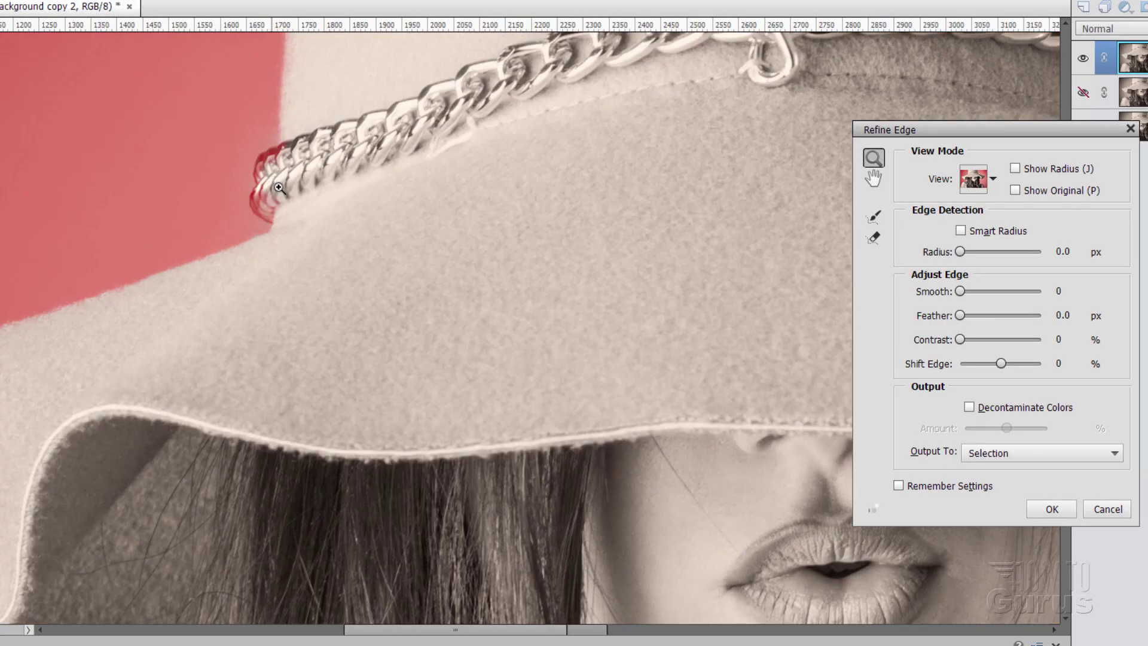
{"action": "left_click", "coordinate": [276, 185]}
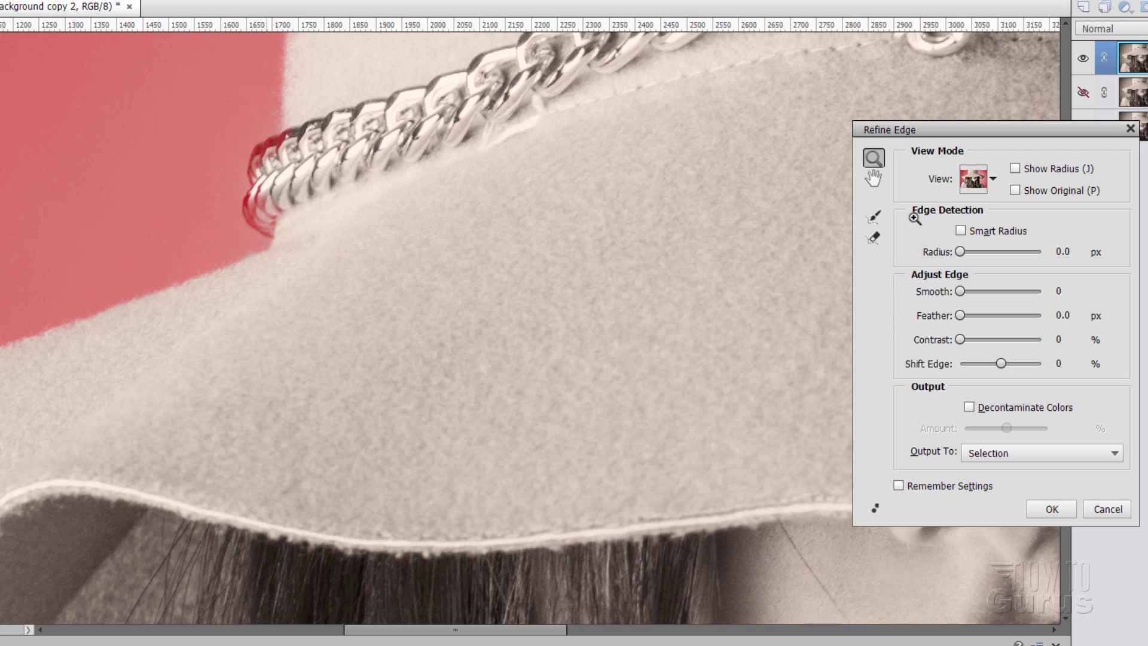
{"action": "left_click", "coordinate": [873, 239]}
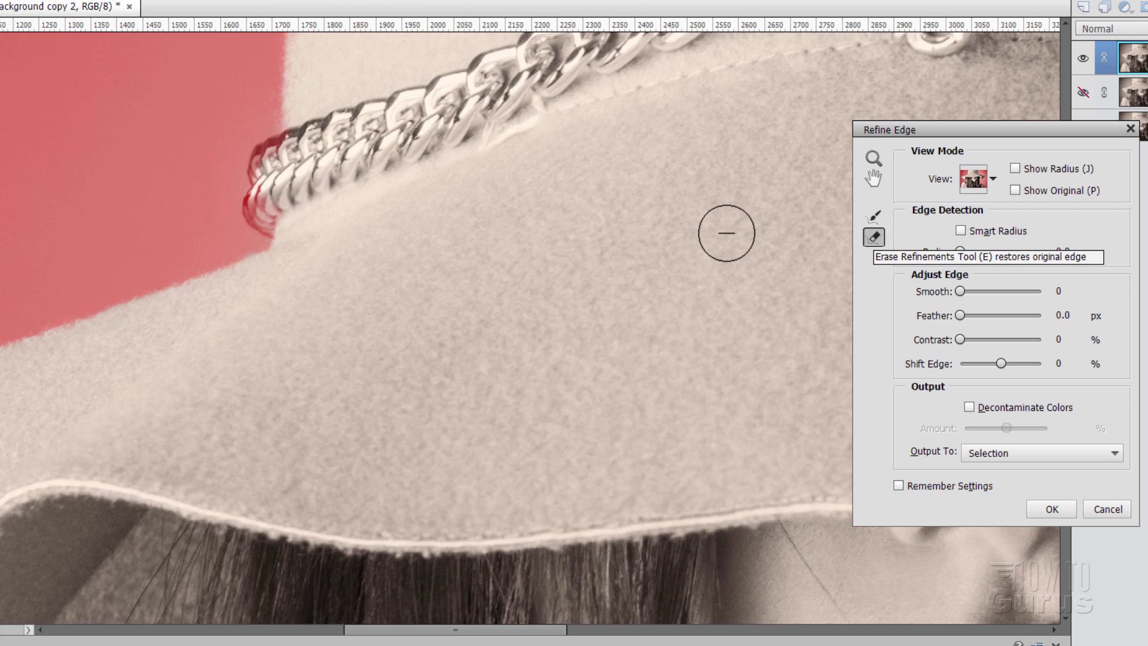
{"action": "mouse_move", "coordinate": [317, 164]}
{"action": "left_mouse_down"}
{"action": "mouse_move", "coordinate": [282, 168]}
{"action": "mouse_move", "coordinate": [274, 202]}
{"action": "mouse_move", "coordinate": [288, 189]}
{"action": "mouse_move", "coordinate": [279, 171]}
{"action": "mouse_move", "coordinate": [319, 211]}
{"action": "mouse_move", "coordinate": [299, 209]}
{"action": "mouse_move", "coordinate": [280, 168]}
{"action": "left_mouse_up"}
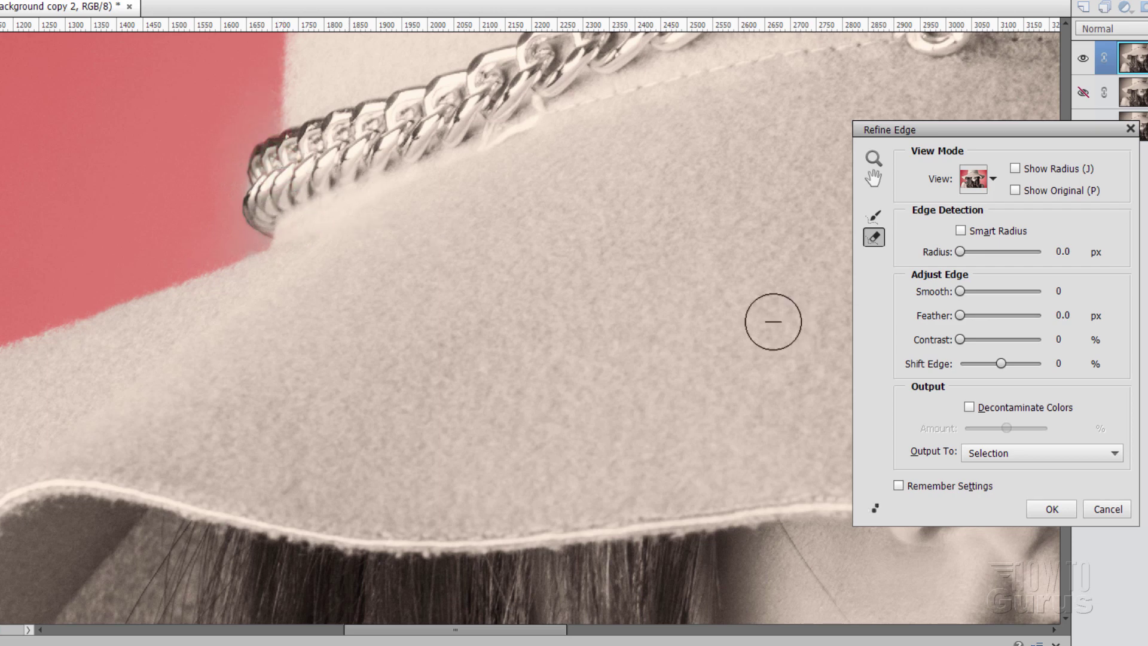
Step: Refine the hair edge beside the woman's left shoulder with the Refine Radius brush
{"action": "left_click", "coordinate": [865, 155]}
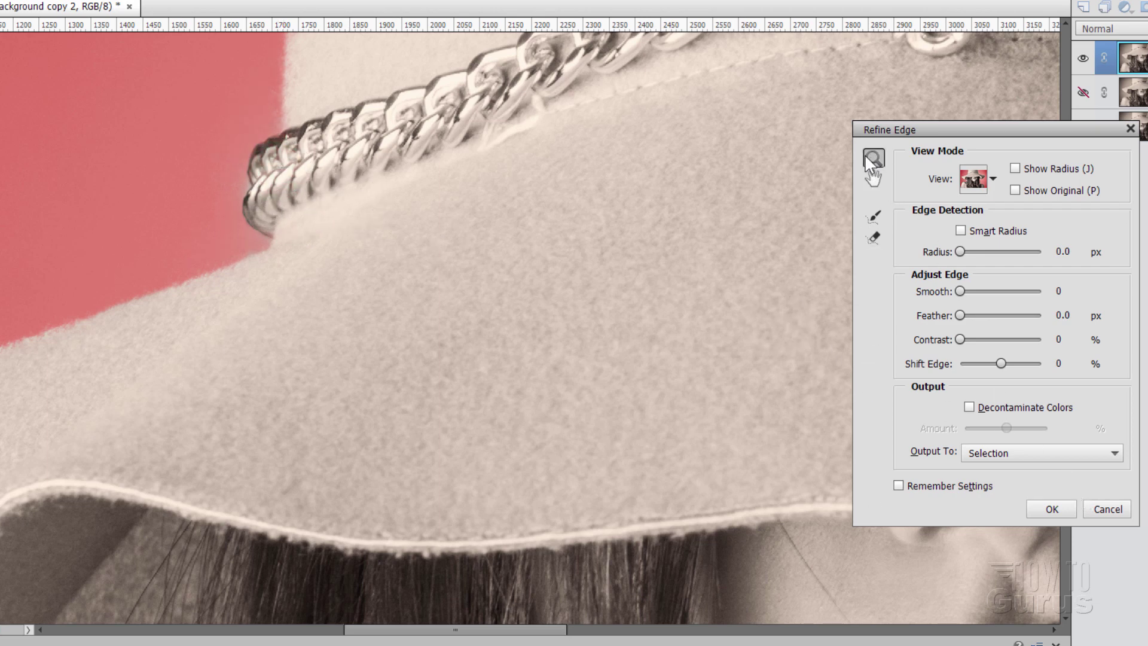
{"action": "key", "text": "ctrl+0"}
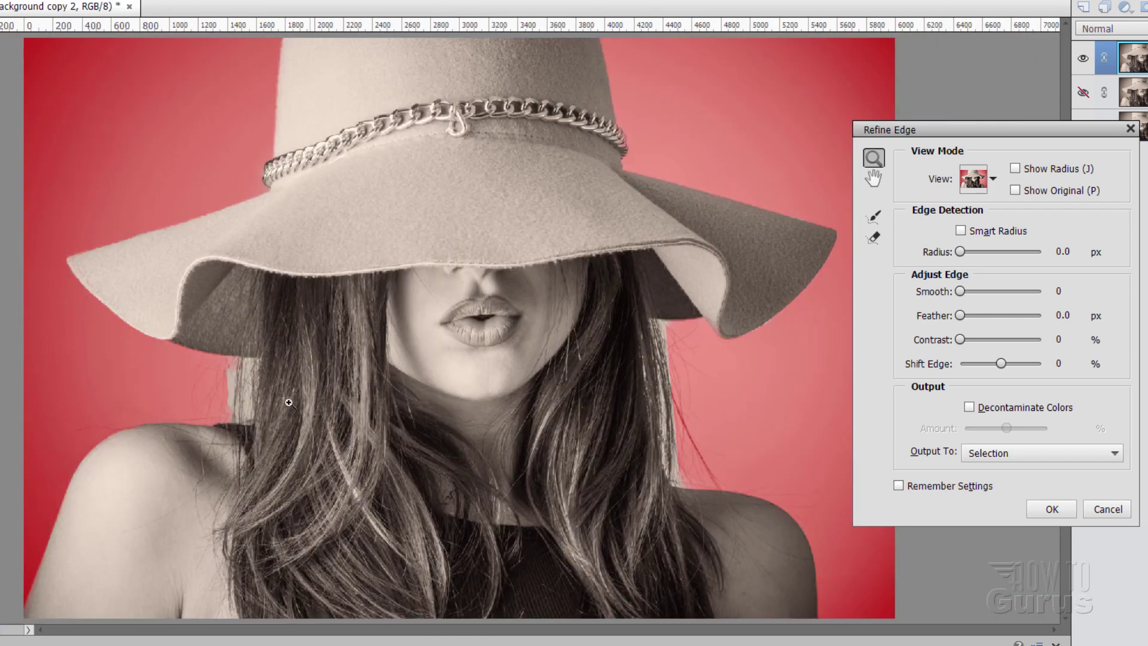
{"action": "left_click", "coordinate": [233, 411]}
{"action": "left_click", "coordinate": [239, 405]}
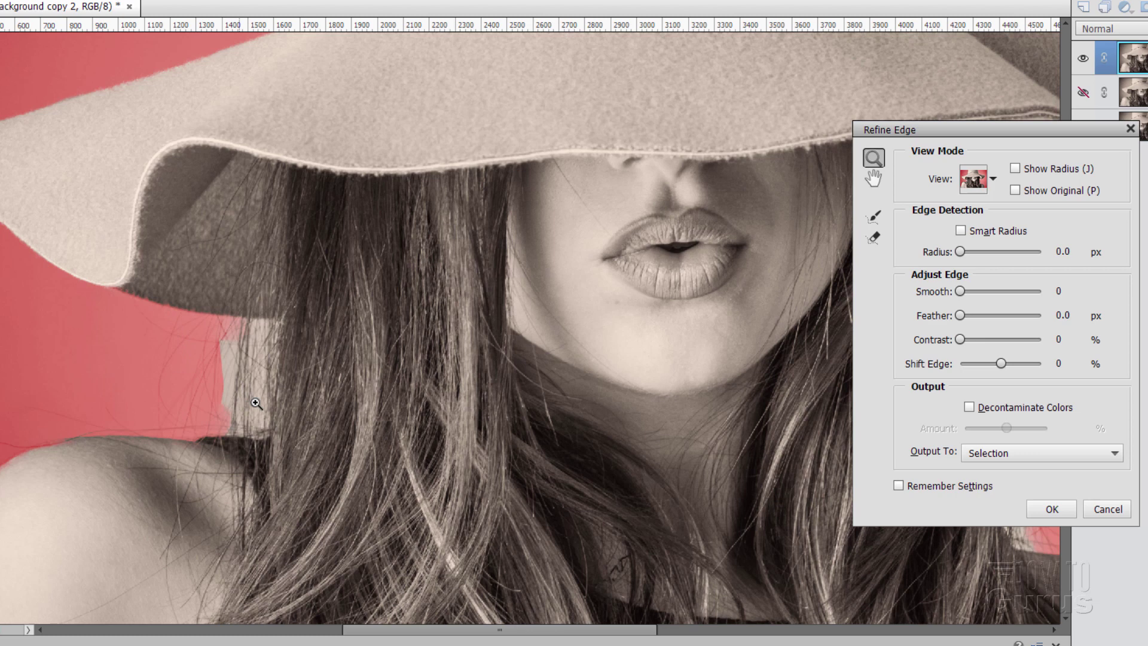
{"action": "left_click", "coordinate": [874, 218]}
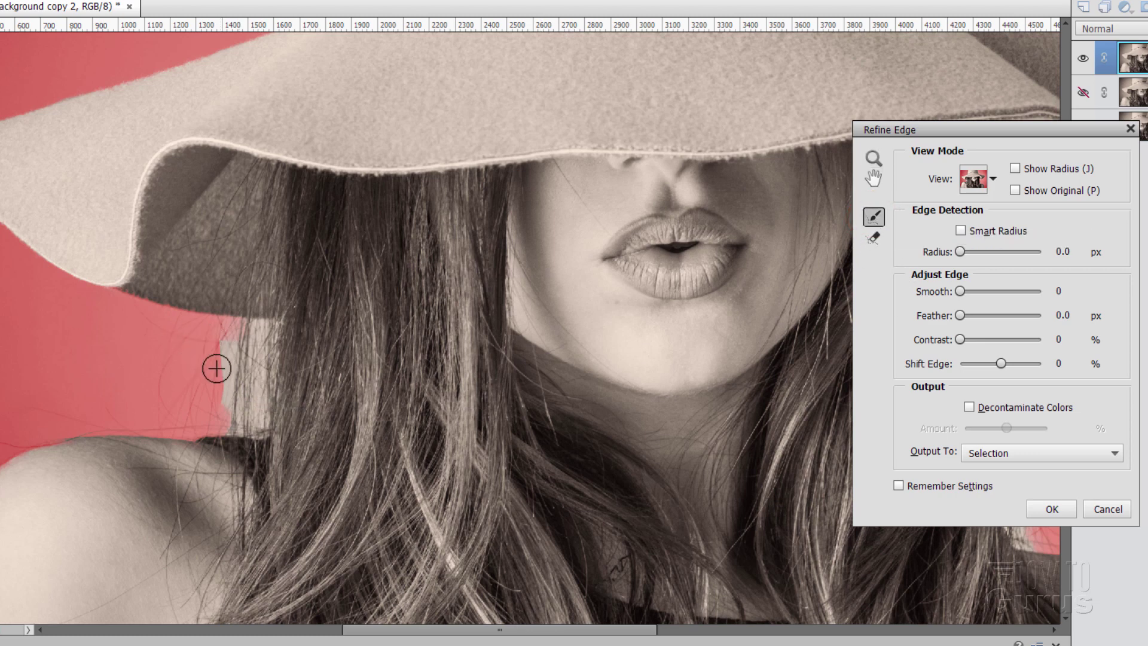
{"action": "mouse_move", "coordinate": [226, 362]}
{"action": "left_mouse_down"}
{"action": "mouse_move", "coordinate": [211, 333]}
{"action": "mouse_move", "coordinate": [228, 410]}
{"action": "mouse_move", "coordinate": [241, 394]}
{"action": "mouse_move", "coordinate": [219, 333]}
{"action": "mouse_move", "coordinate": [239, 420]}
{"action": "mouse_move", "coordinate": [236, 328]}
{"action": "mouse_move", "coordinate": [241, 421]}
{"action": "mouse_move", "coordinate": [244, 333]}
{"action": "mouse_move", "coordinate": [260, 398]}
{"action": "mouse_move", "coordinate": [248, 425]}
{"action": "mouse_move", "coordinate": [212, 379]}
{"action": "mouse_move", "coordinate": [266, 333]}
{"action": "mouse_move", "coordinate": [228, 335]}
{"action": "mouse_move", "coordinate": [272, 333]}
{"action": "mouse_move", "coordinate": [232, 358]}
{"action": "mouse_move", "coordinate": [222, 333]}
{"action": "mouse_move", "coordinate": [263, 332]}
{"action": "mouse_move", "coordinate": [279, 353]}
{"action": "mouse_move", "coordinate": [234, 347]}
{"action": "mouse_move", "coordinate": [280, 358]}
{"action": "mouse_move", "coordinate": [284, 405]}
{"action": "mouse_move", "coordinate": [231, 388]}
{"action": "mouse_move", "coordinate": [272, 417]}
{"action": "mouse_move", "coordinate": [277, 385]}
{"action": "mouse_move", "coordinate": [234, 394]}
{"action": "mouse_move", "coordinate": [230, 414]}
{"action": "mouse_move", "coordinate": [272, 430]}
{"action": "mouse_move", "coordinate": [211, 388]}
{"action": "mouse_move", "coordinate": [236, 423]}
{"action": "mouse_move", "coordinate": [220, 449]}
{"action": "left_mouse_up"}
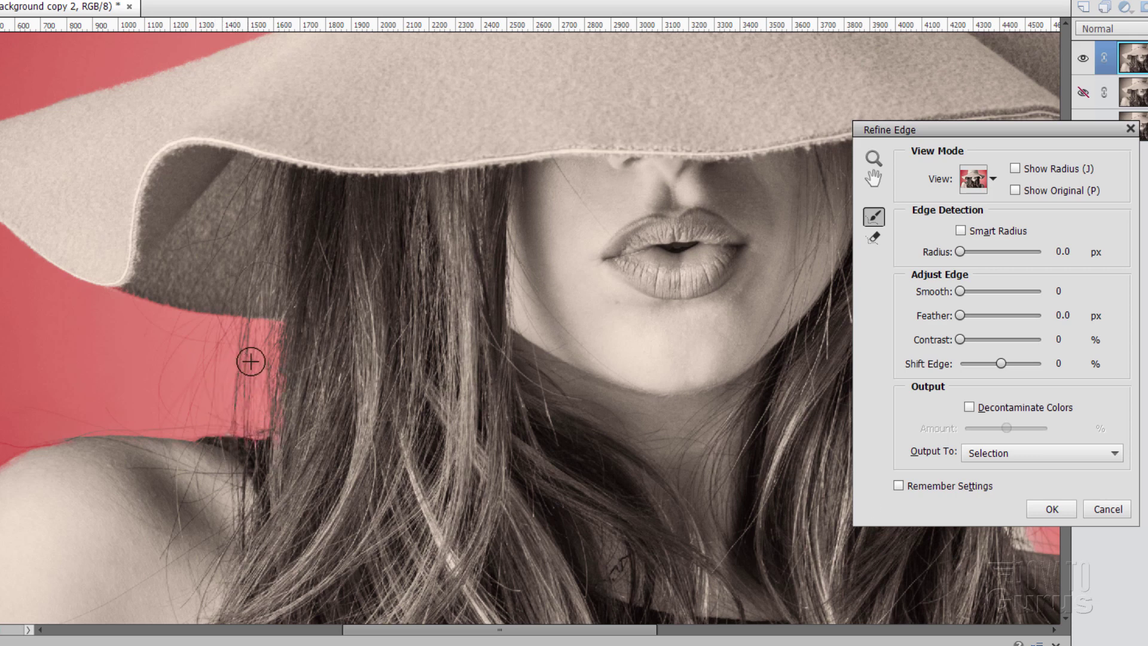
Step: Brush the loose hair strands on the woman's right side into the selection
{"action": "left_click_drag", "start_coordinate": [565, 633], "coordinate": [699, 633]}
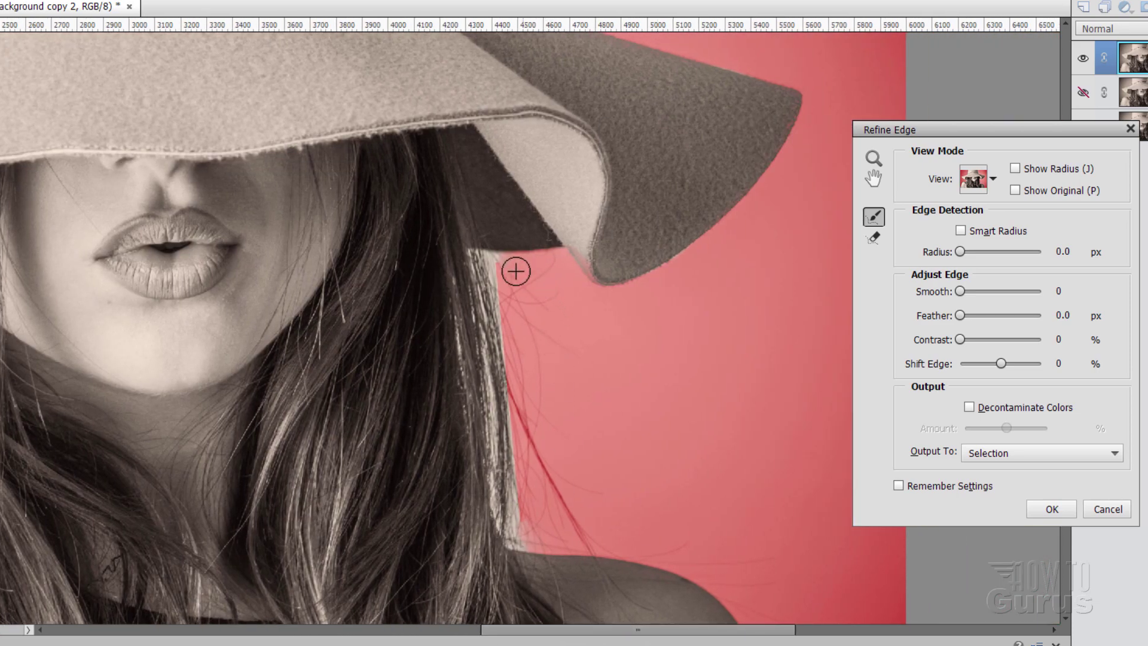
{"action": "mouse_move", "coordinate": [513, 266]}
{"action": "left_mouse_down"}
{"action": "mouse_move", "coordinate": [521, 478]}
{"action": "mouse_move", "coordinate": [542, 538]}
{"action": "left_mouse_up"}
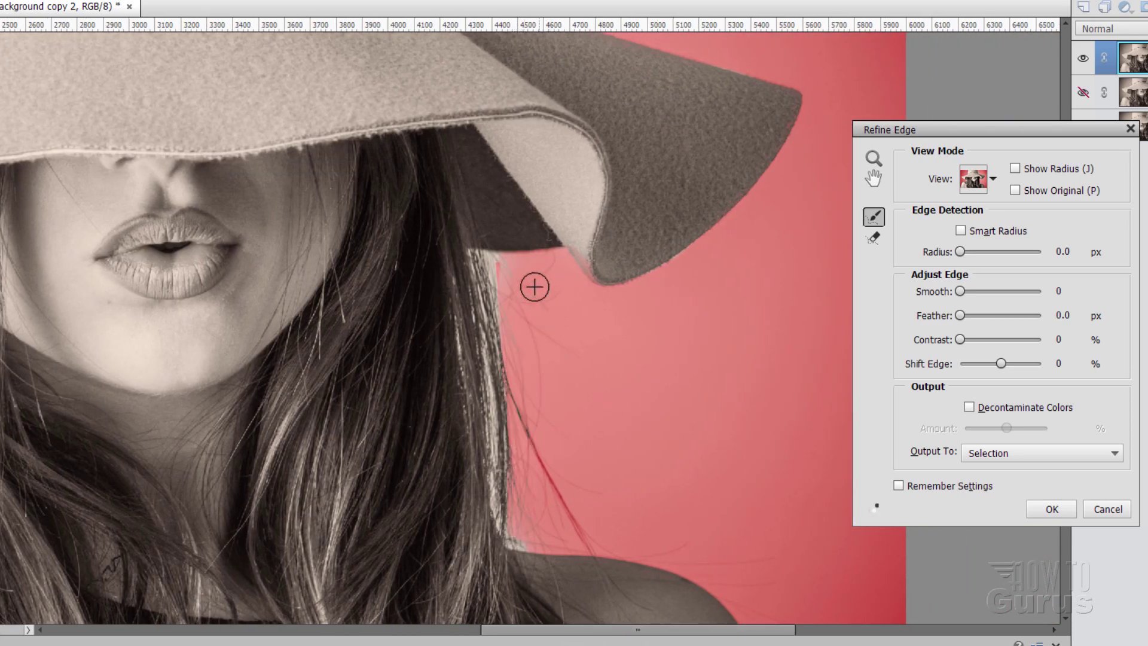
{"action": "left_click_drag", "start_coordinate": [507, 263], "coordinate": [508, 372]}
{"action": "left_click_drag", "start_coordinate": [515, 415], "coordinate": [521, 546]}
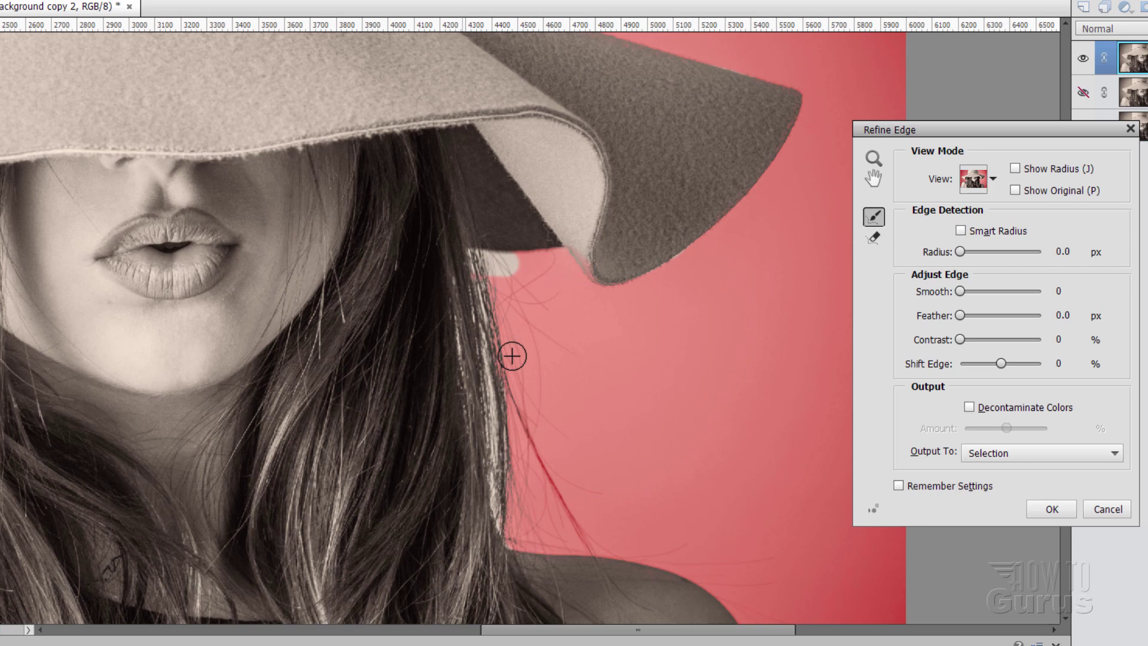
{"action": "left_click_drag", "start_coordinate": [505, 279], "coordinate": [508, 293]}
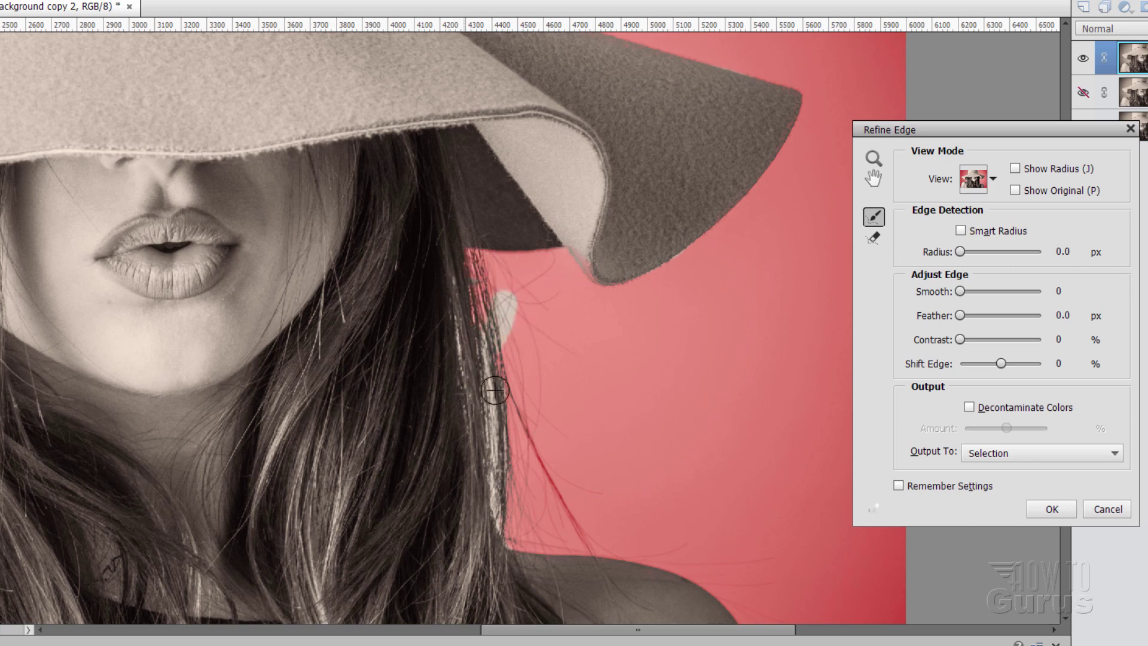
{"action": "left_click_drag", "start_coordinate": [515, 357], "coordinate": [499, 482]}
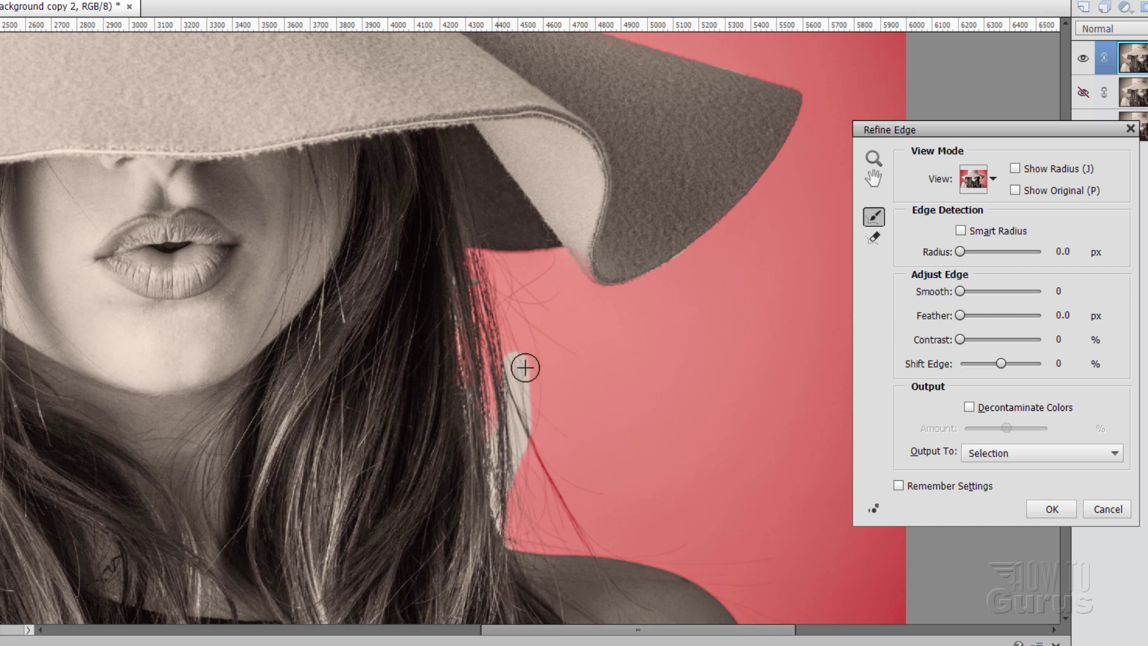
{"action": "mouse_move", "coordinate": [523, 367]}
{"action": "left_mouse_down"}
{"action": "mouse_move", "coordinate": [483, 511]}
{"action": "mouse_move", "coordinate": [525, 478]}
{"action": "mouse_move", "coordinate": [523, 458]}
{"action": "mouse_move", "coordinate": [504, 512]}
{"action": "left_mouse_up"}
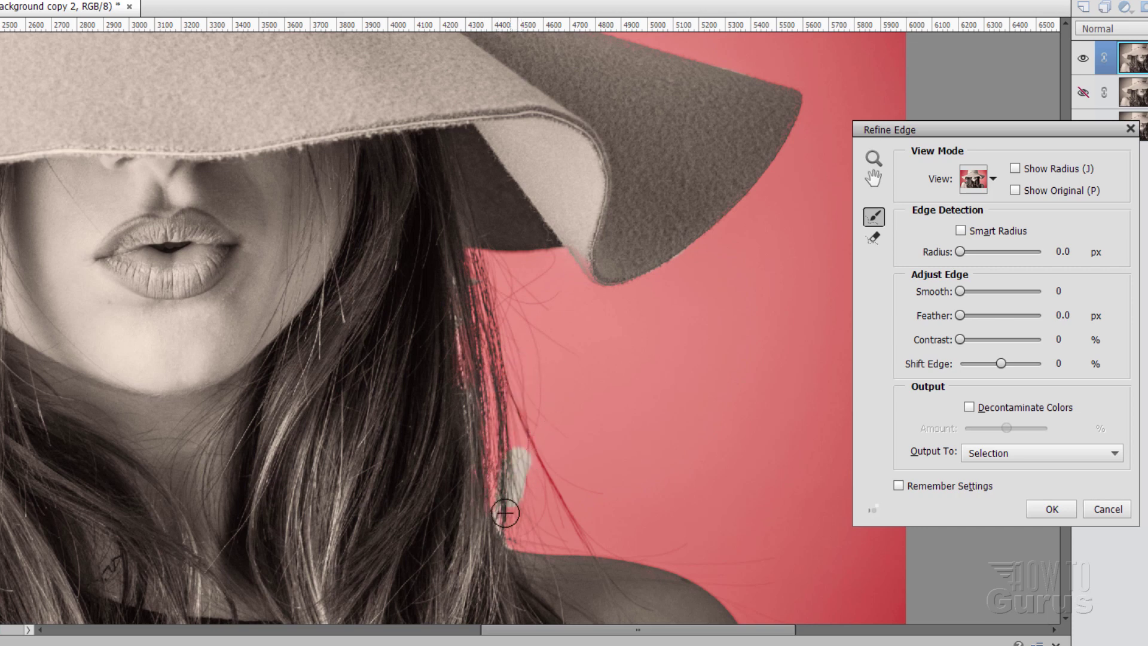
{"action": "left_click_drag", "start_coordinate": [518, 443], "coordinate": [493, 429]}
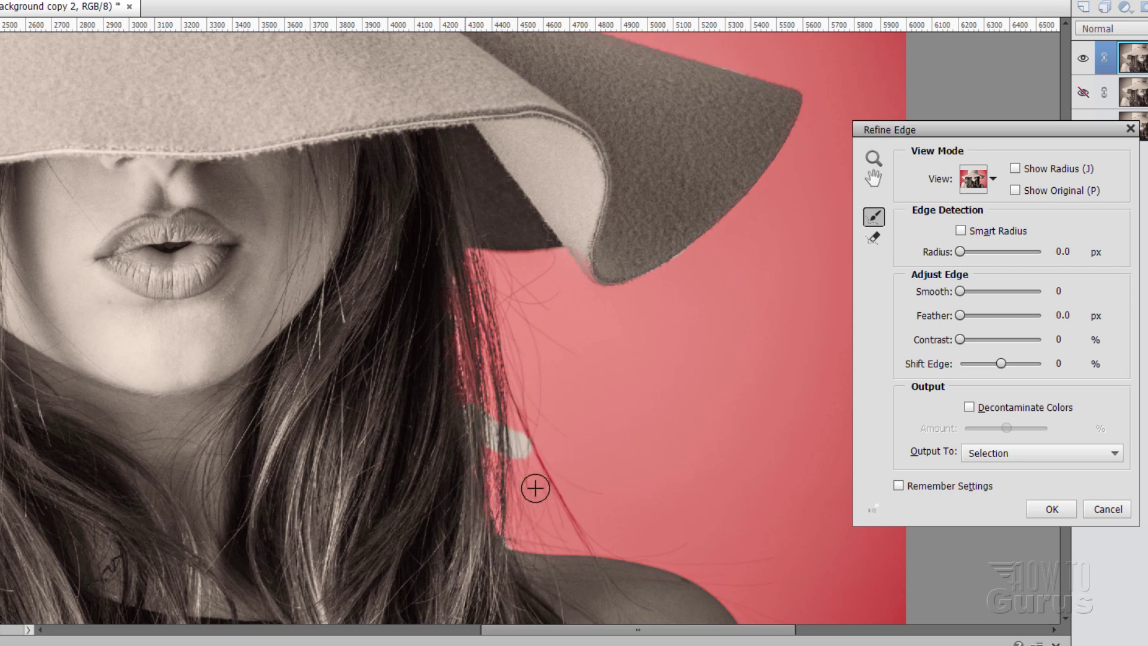
Step: Output the refined selection to a New Layer with Layer Mask and apply it
{"action": "left_click", "coordinate": [873, 159]}
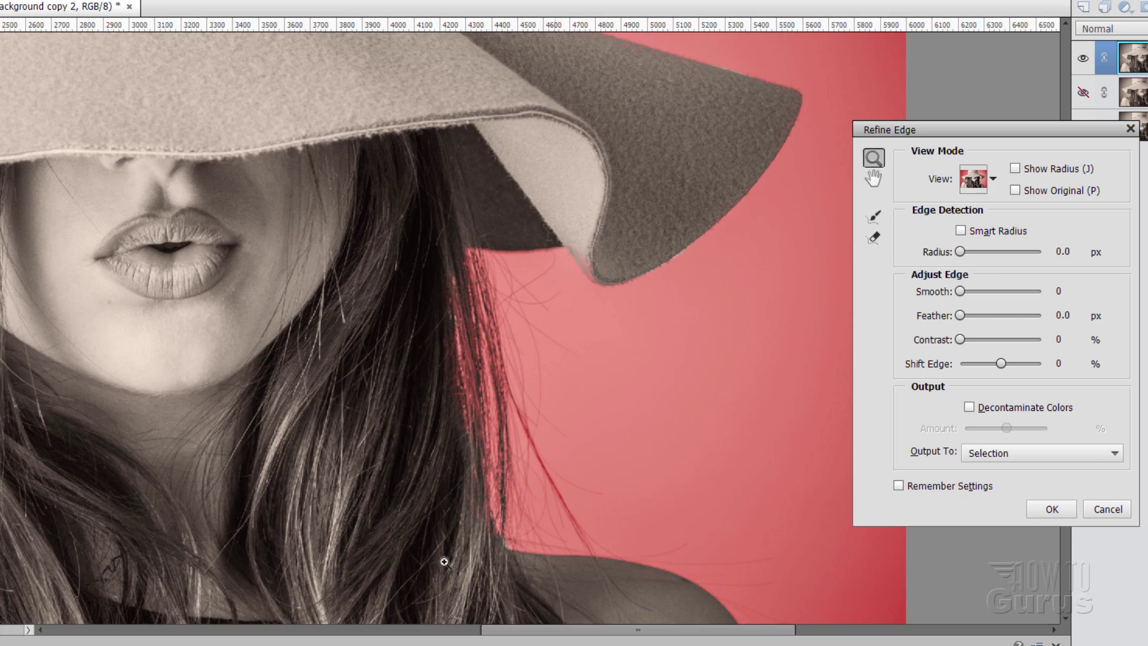
{"action": "key", "text": "ctrl+minus"}
{"action": "key", "text": "ctrl+minus"}
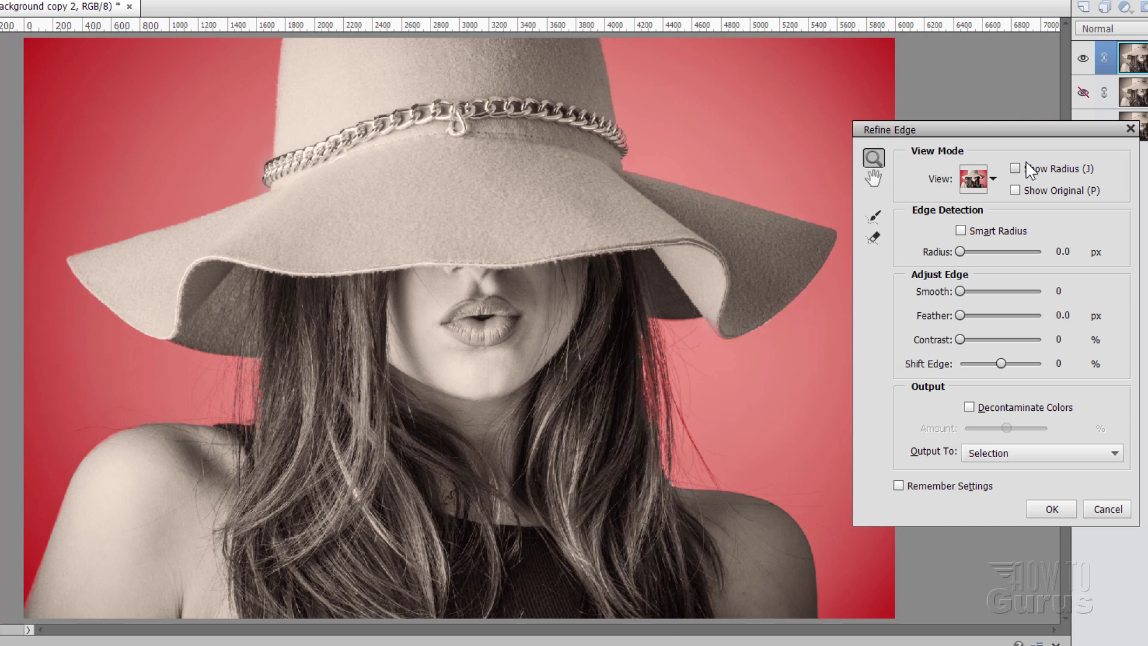
{"action": "left_click_drag", "start_coordinate": [994, 142], "coordinate": [783, 152]}
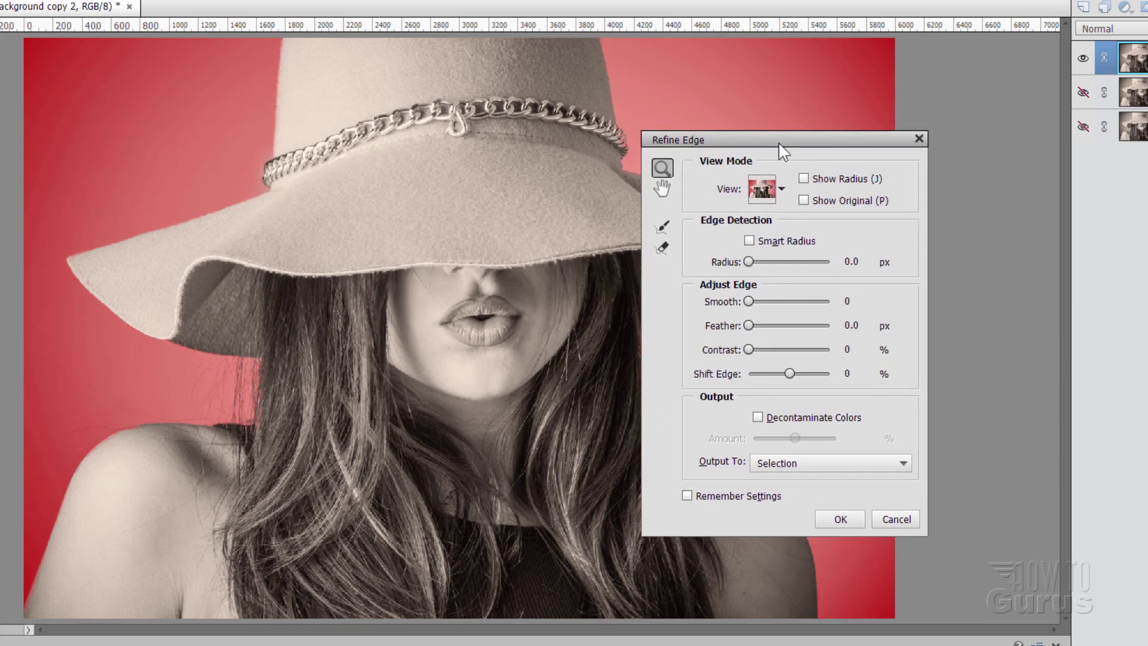
{"action": "left_click", "coordinate": [832, 457]}
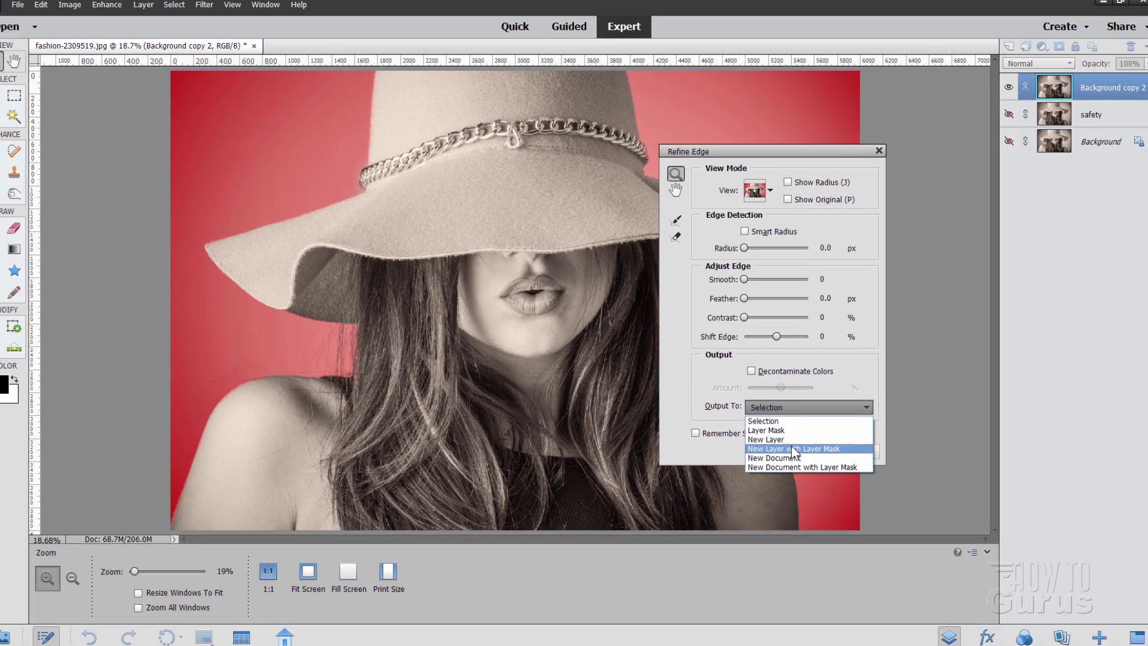
{"action": "left_click", "coordinate": [810, 515]}
{"action": "key", "text": "Return"}
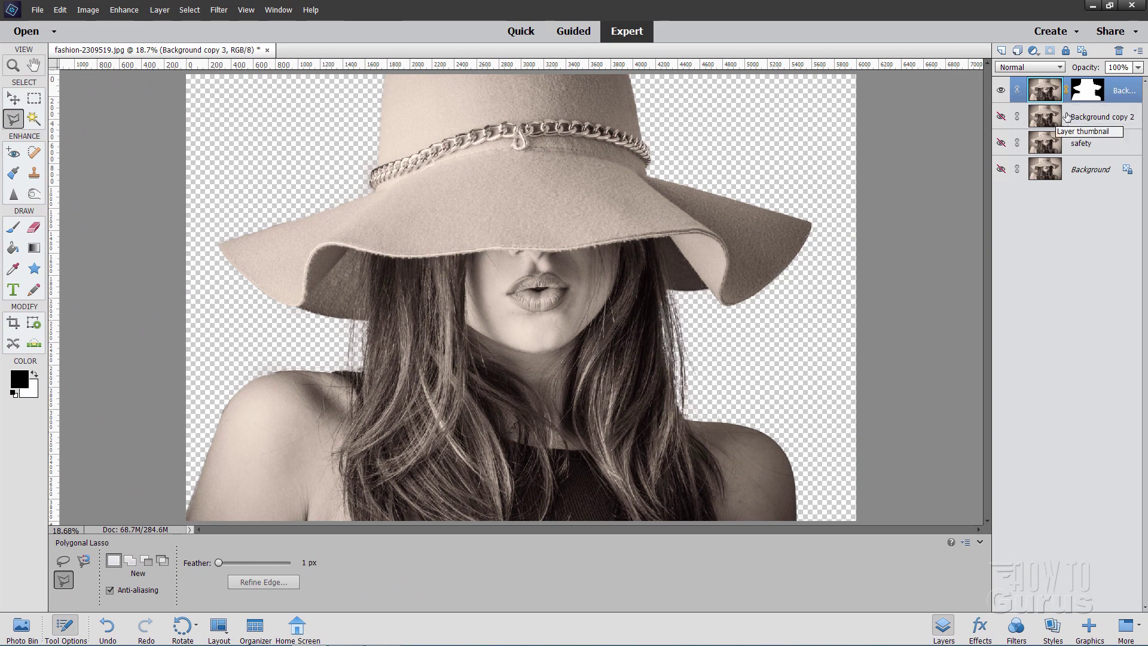
Step: Zoom to 66.7% on the hat's chain and target the cutout layer's mask
{"action": "left_click", "coordinate": [18, 69]}
{"action": "left_click", "coordinate": [362, 189]}
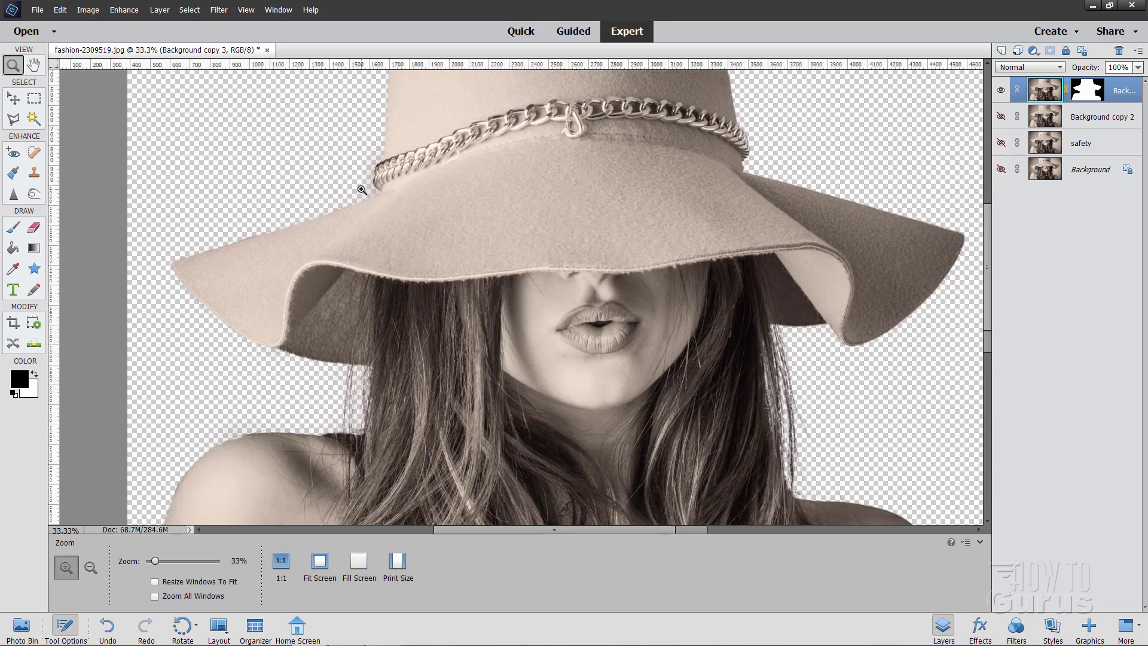
{"action": "left_click", "coordinate": [361, 190]}
{"action": "left_click", "coordinate": [360, 186]}
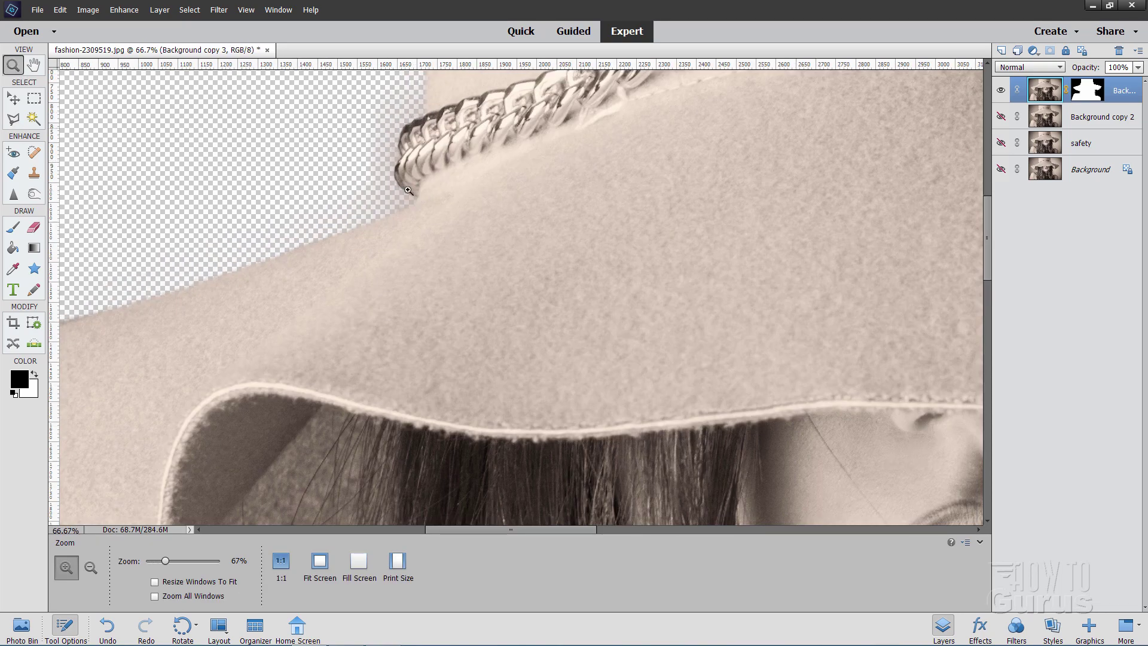
{"action": "left_click_drag", "start_coordinate": [985, 247], "coordinate": [985, 223]}
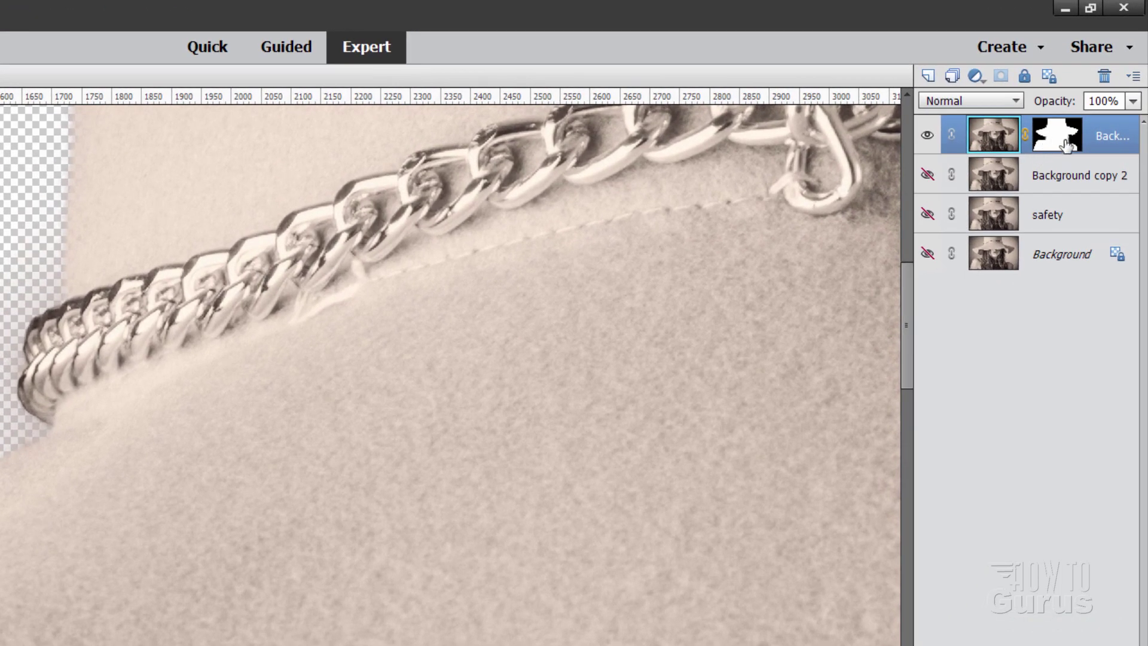
{"action": "left_click", "coordinate": [1060, 145]}
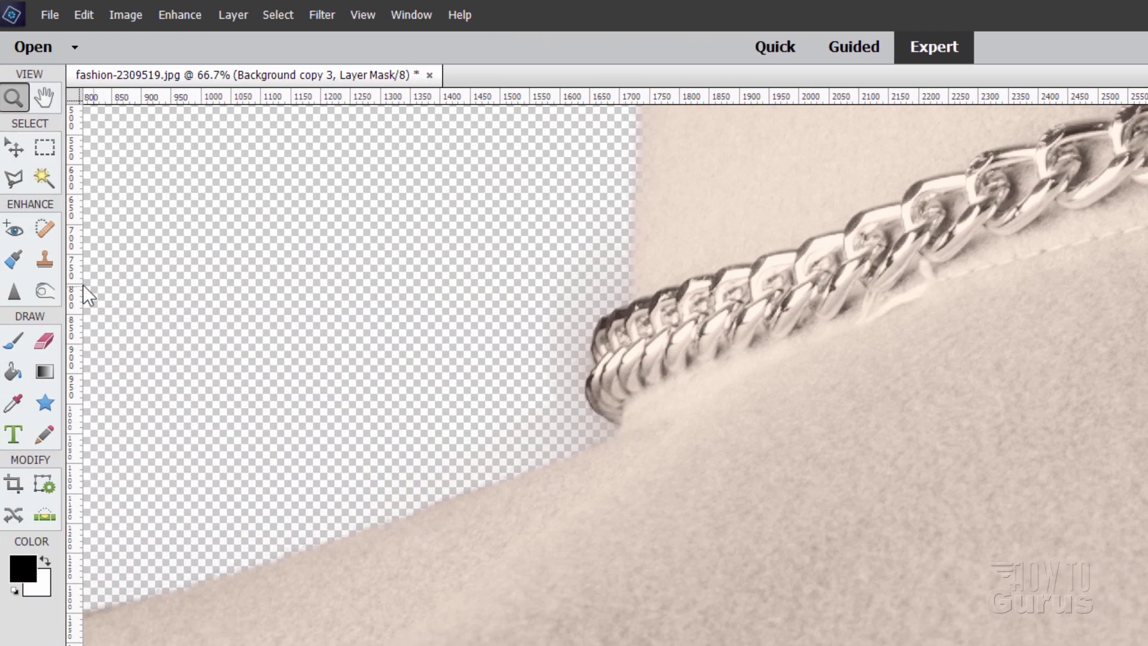
Step: Set up the Burn tool at 91 px in Shadows range and fit the image on screen
{"action": "left_click", "coordinate": [54, 292]}
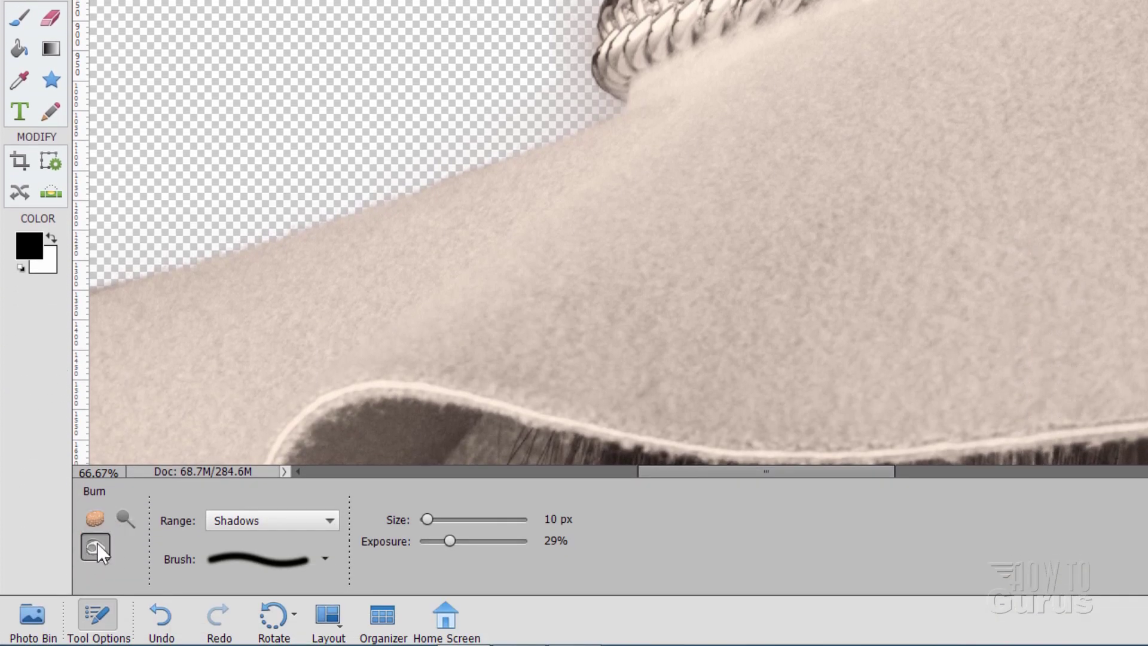
{"action": "left_click_drag", "start_coordinate": [427, 520], "coordinate": [481, 520]}
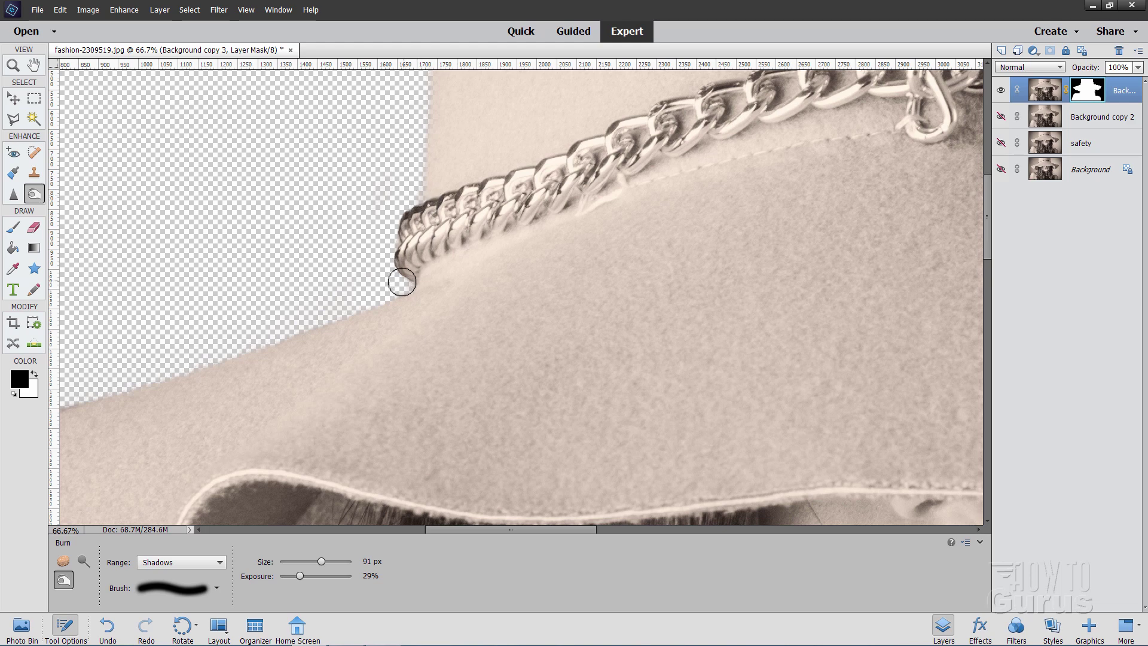
{"action": "left_click", "coordinate": [13, 65]}
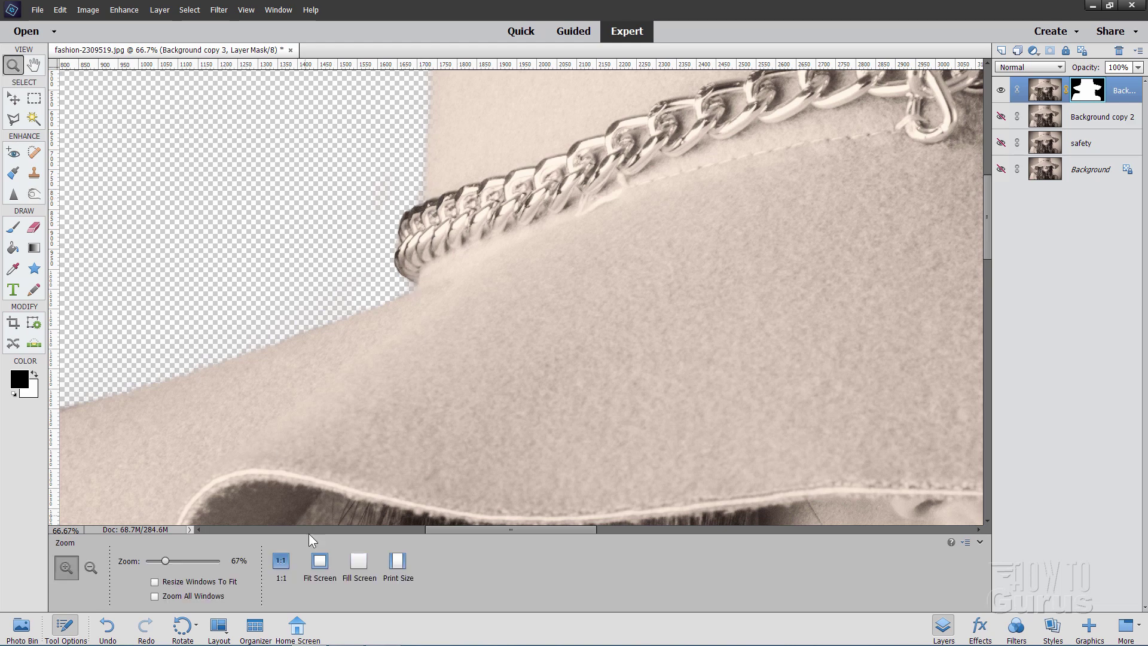
{"action": "left_click", "coordinate": [320, 560]}
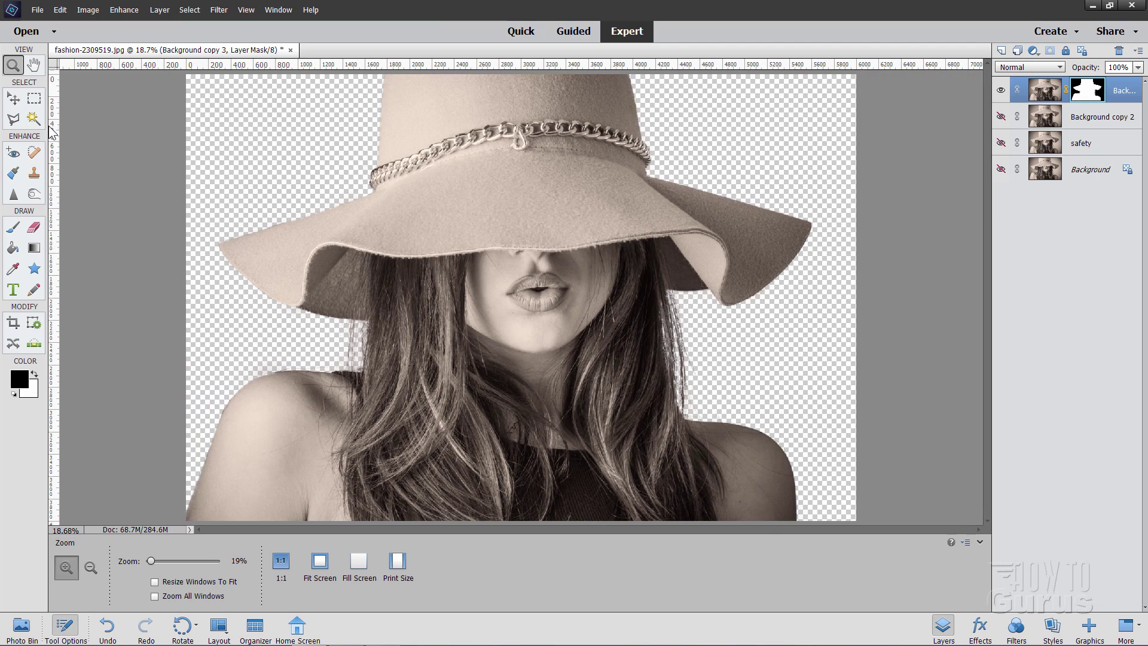
Step: Show the original Background layer beneath the cutout and select it
{"action": "left_click", "coordinate": [14, 98]}
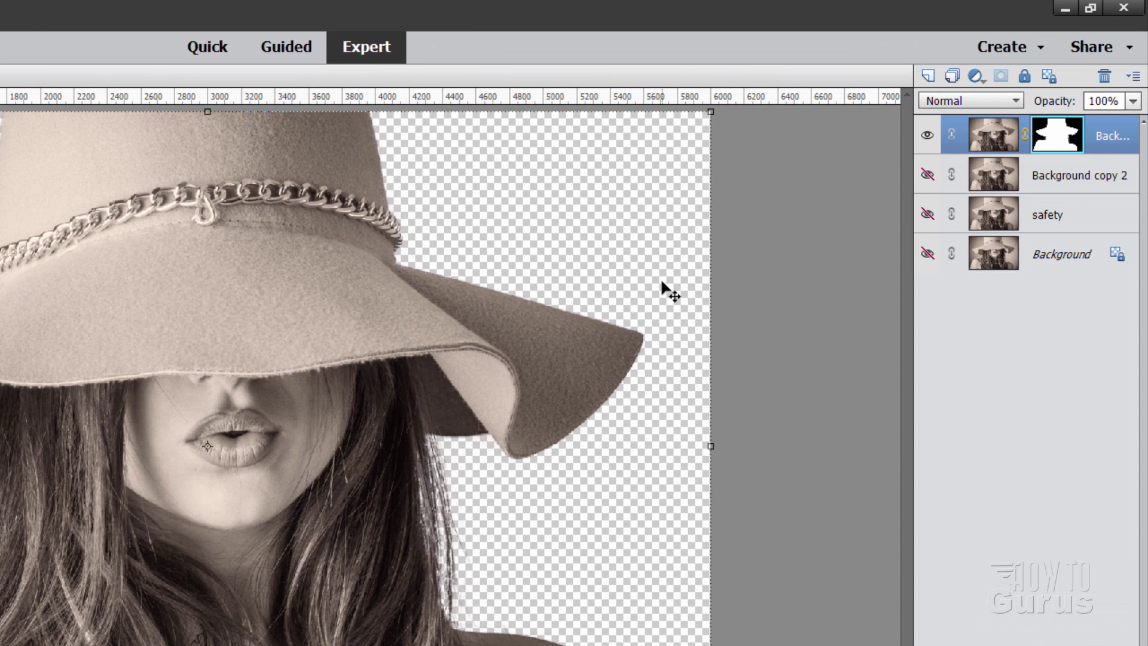
{"action": "left_click", "coordinate": [927, 254]}
{"action": "left_click", "coordinate": [1054, 263]}
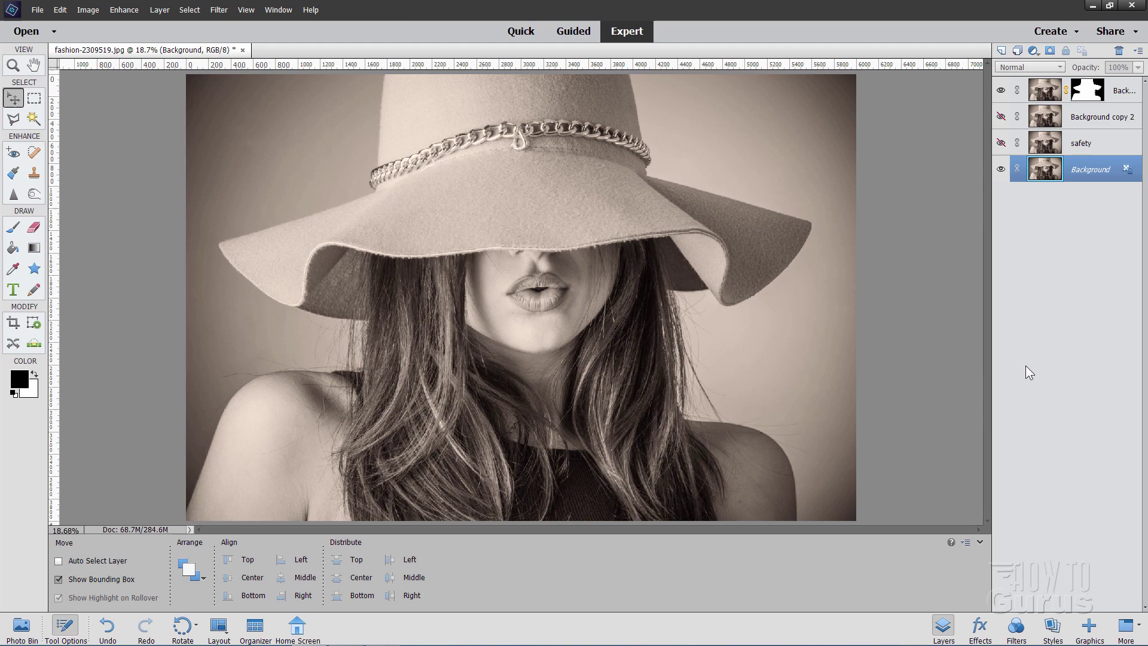
Step: Apply the Chevron Pattern background from the Graphics library's Backgrounds category
{"action": "left_click", "coordinate": [1089, 625]}
{"action": "left_click", "coordinate": [968, 52]}
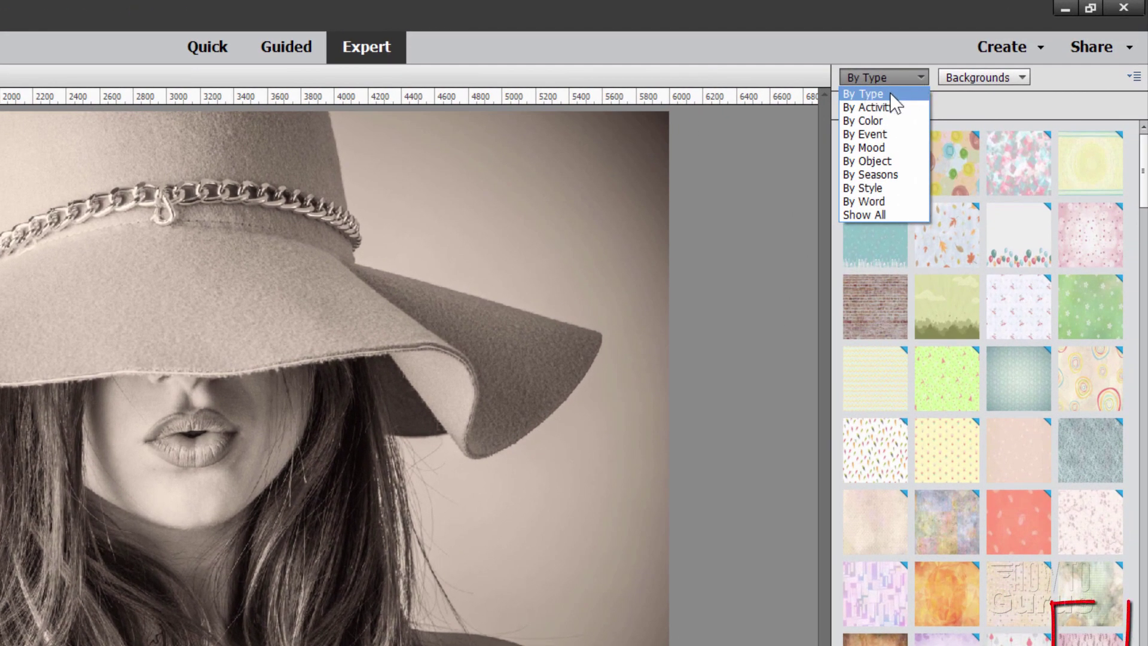
{"action": "left_click", "coordinate": [890, 93]}
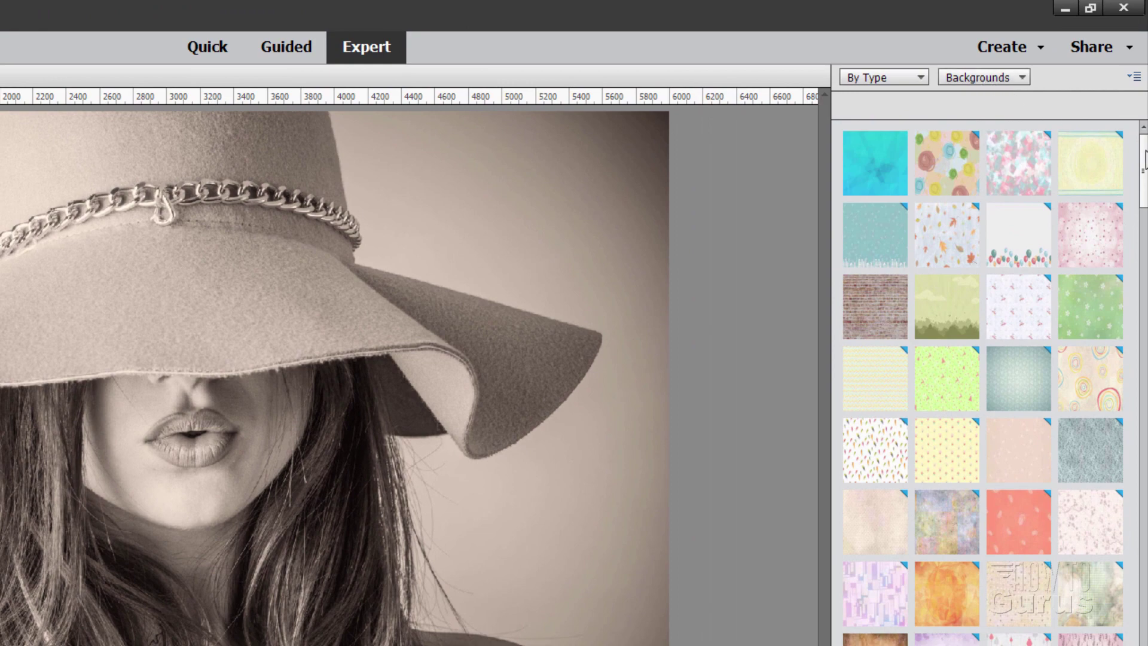
{"action": "mouse_move", "coordinate": [1143, 158]}
{"action": "left_mouse_down"}
{"action": "mouse_move", "coordinate": [1122, 321]}
{"action": "mouse_move", "coordinate": [1130, 472]}
{"action": "mouse_move", "coordinate": [1146, 137]}
{"action": "left_mouse_up"}
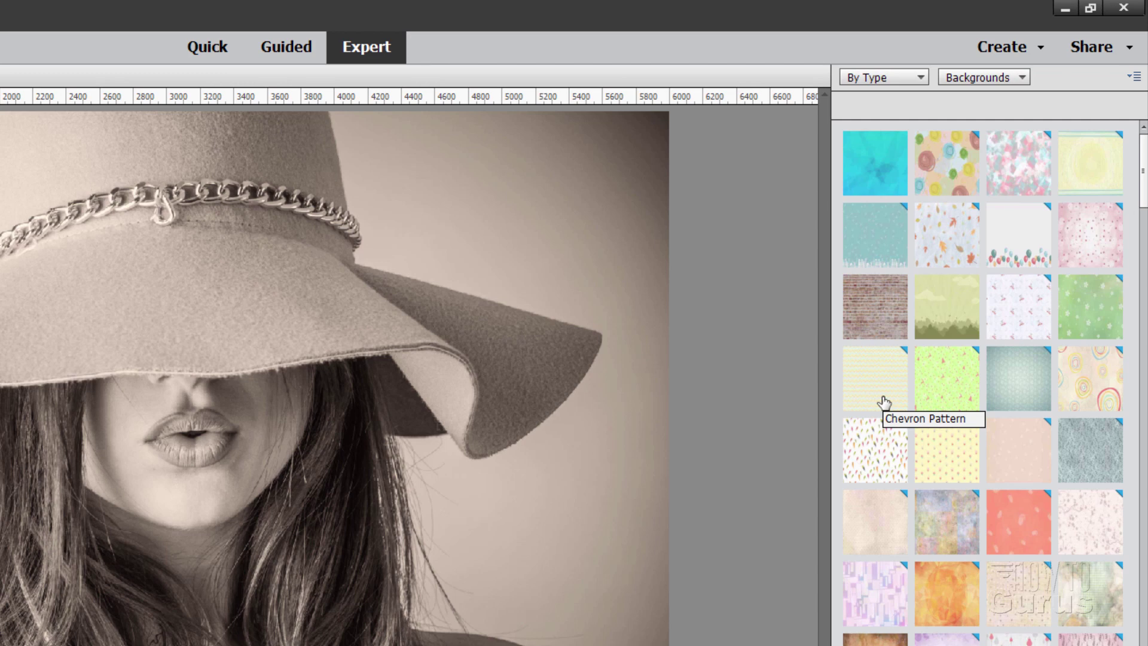
{"action": "double_click", "coordinate": [876, 376]}
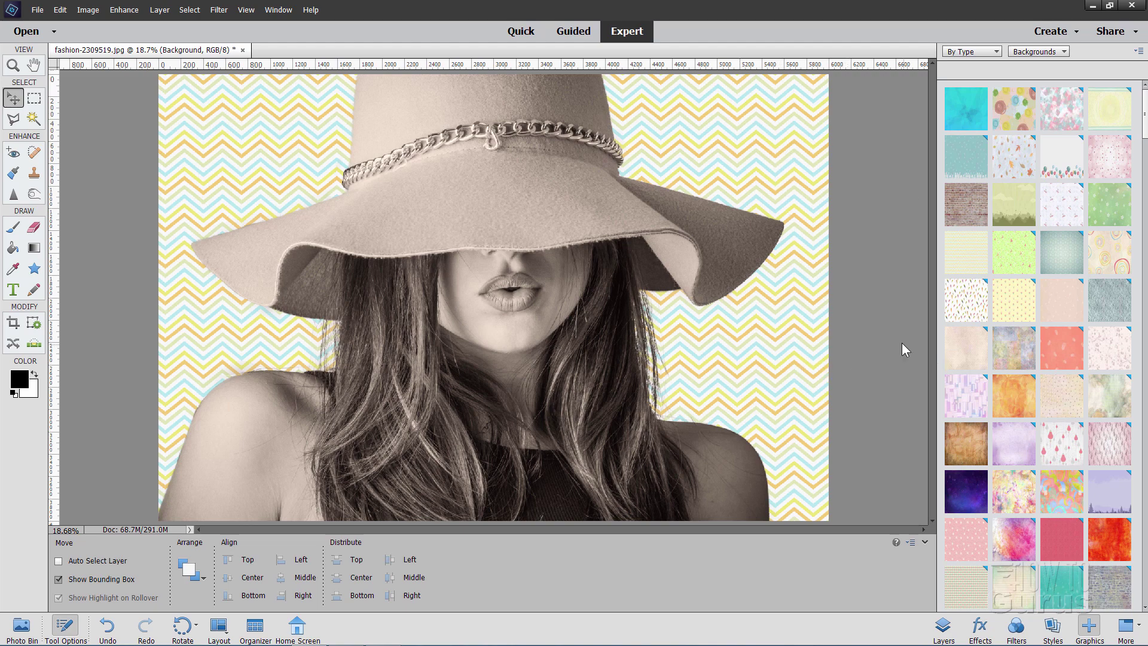
Step: Duplicate the chevron Background layer as 'Background copy' and turn off the copy's visibility
{"action": "left_click", "coordinate": [943, 627]}
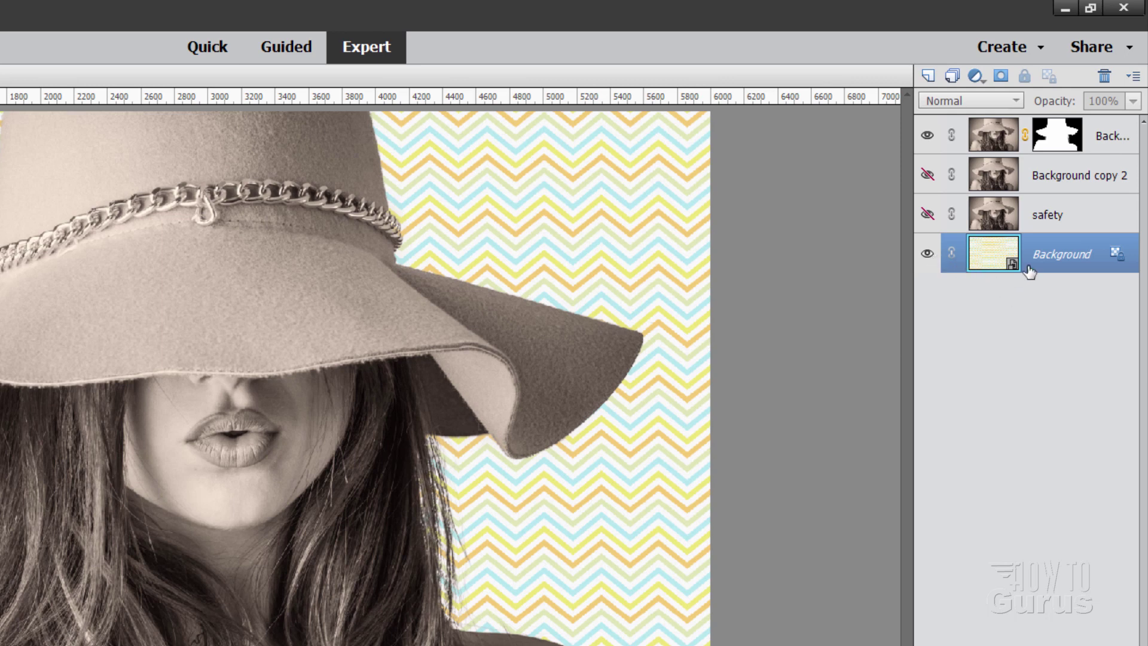
{"action": "right_click", "coordinate": [1040, 252]}
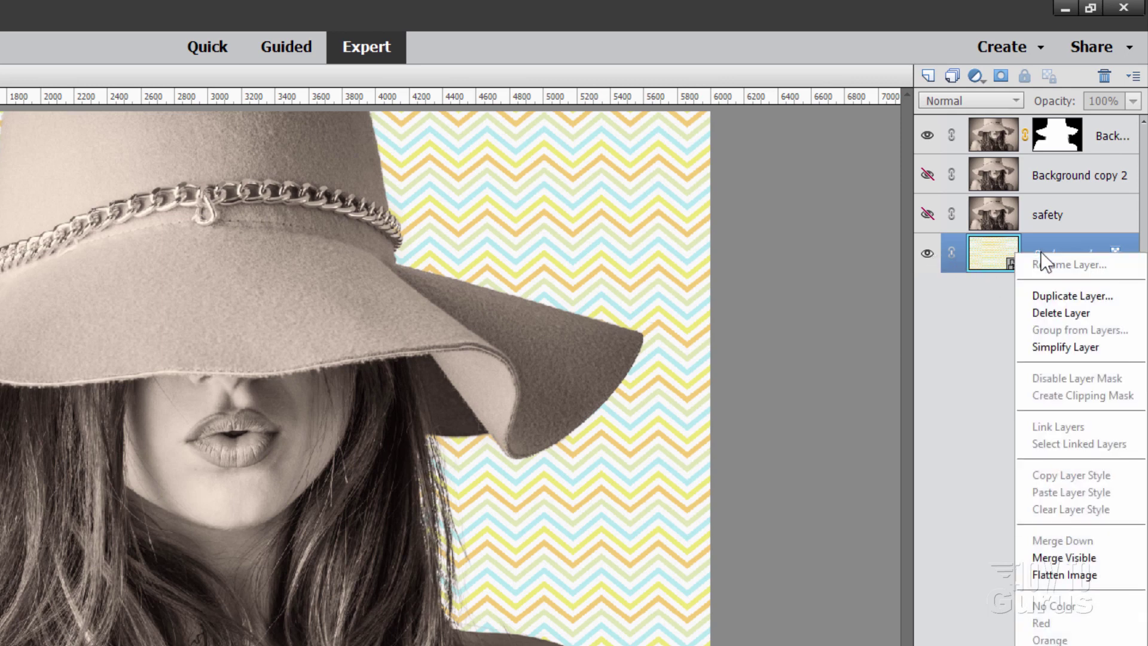
{"action": "left_click", "coordinate": [1053, 291]}
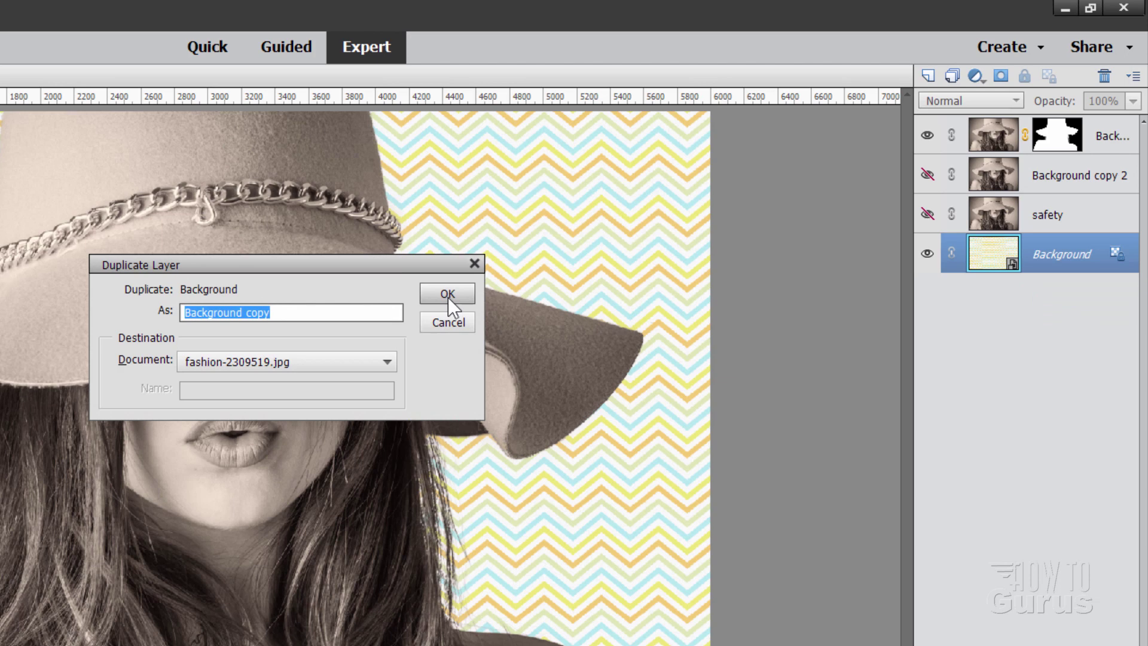
{"action": "left_click", "coordinate": [447, 295]}
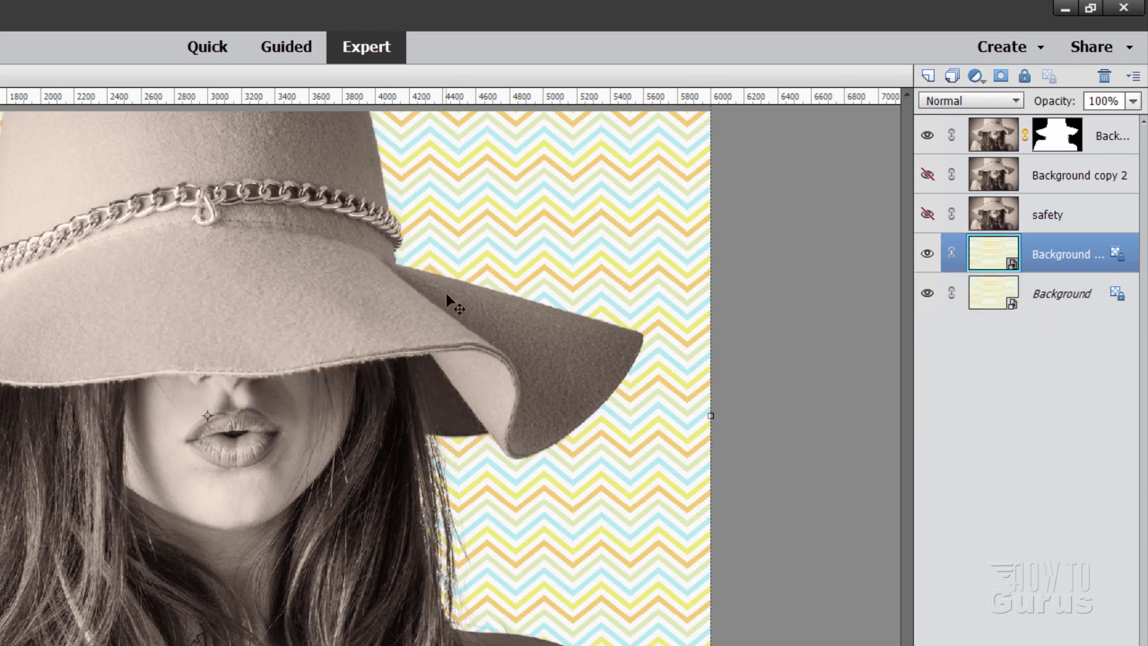
{"action": "left_click", "coordinate": [925, 256]}
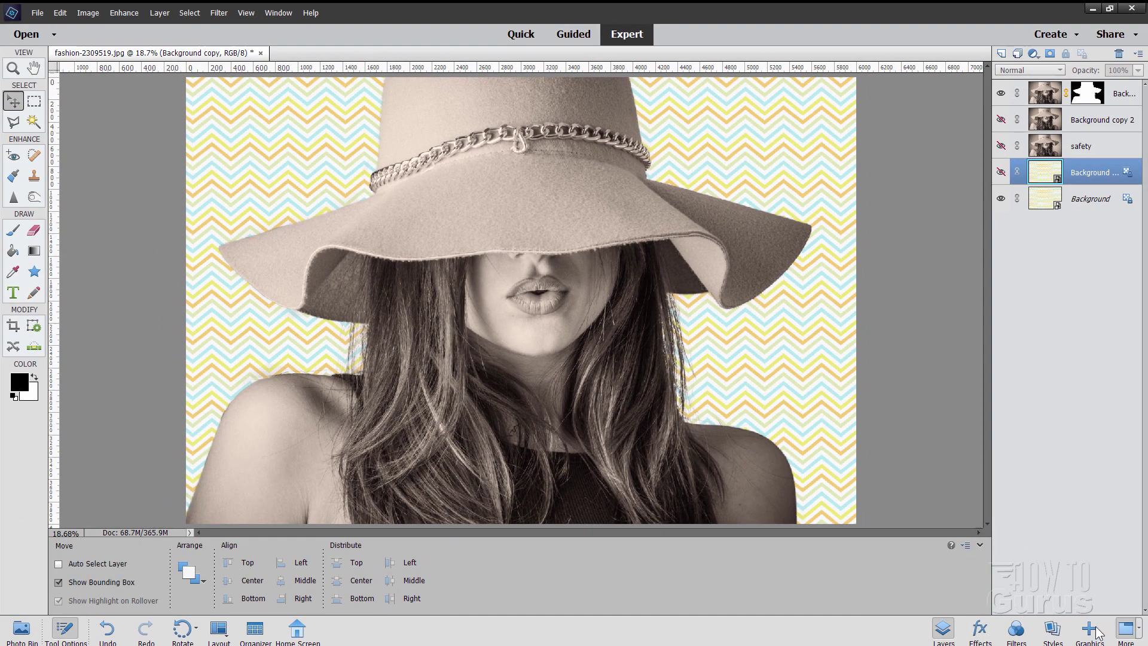
Step: Try the Brick Wall and dark blue brick backdrops, then apply the Film Wheel background
{"action": "left_click", "coordinate": [1089, 629]}
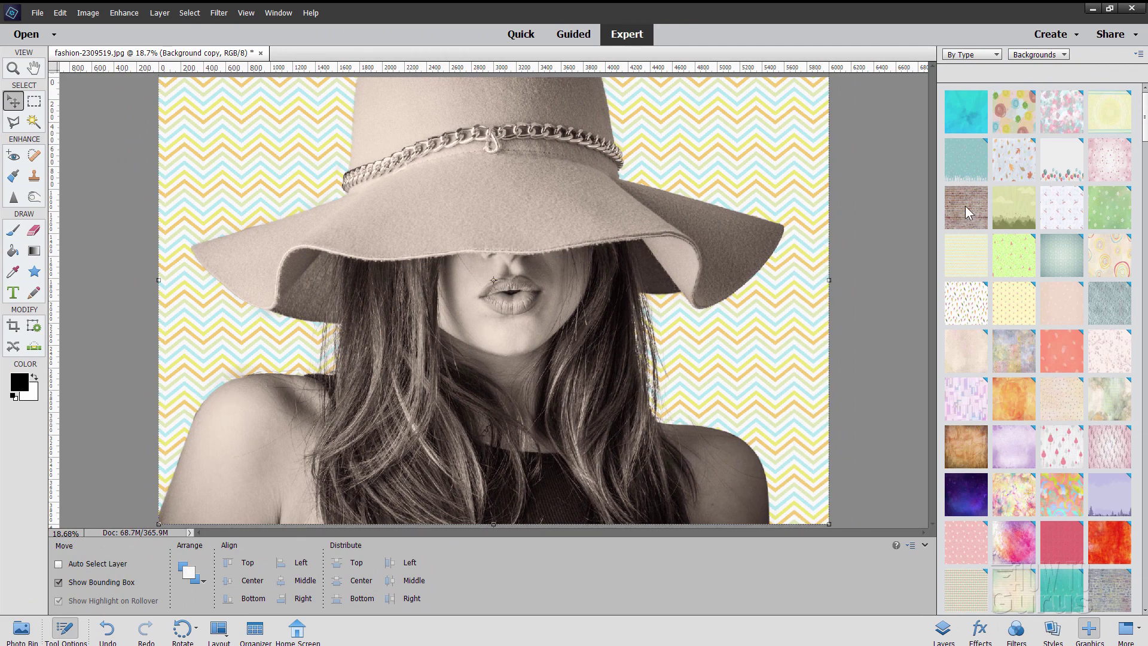
{"action": "double_click", "coordinate": [965, 206]}
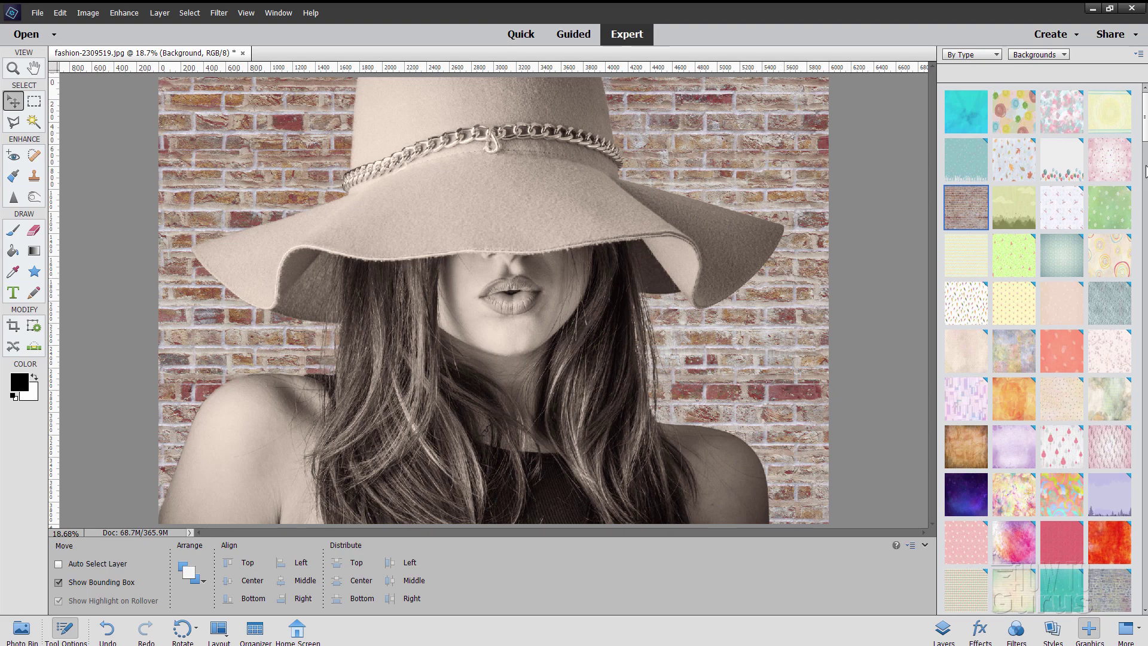
{"action": "left_click_drag", "start_coordinate": [1145, 135], "coordinate": [1144, 227]}
{"action": "left_click", "coordinate": [960, 210]}
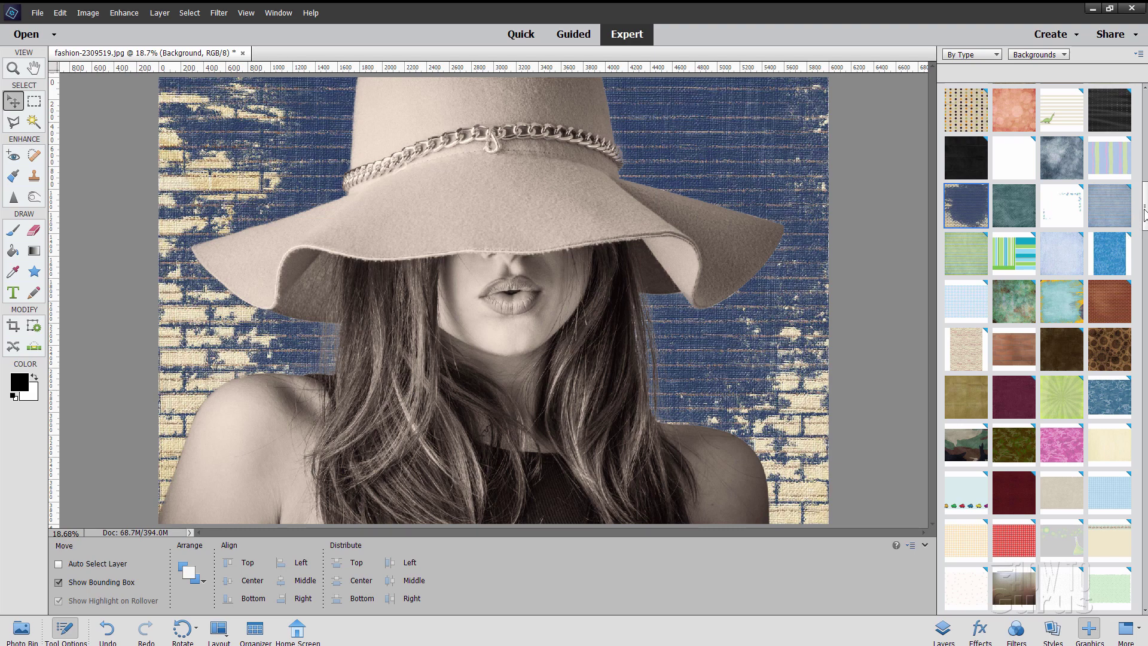
{"action": "left_click_drag", "start_coordinate": [1144, 212], "coordinate": [1141, 299]}
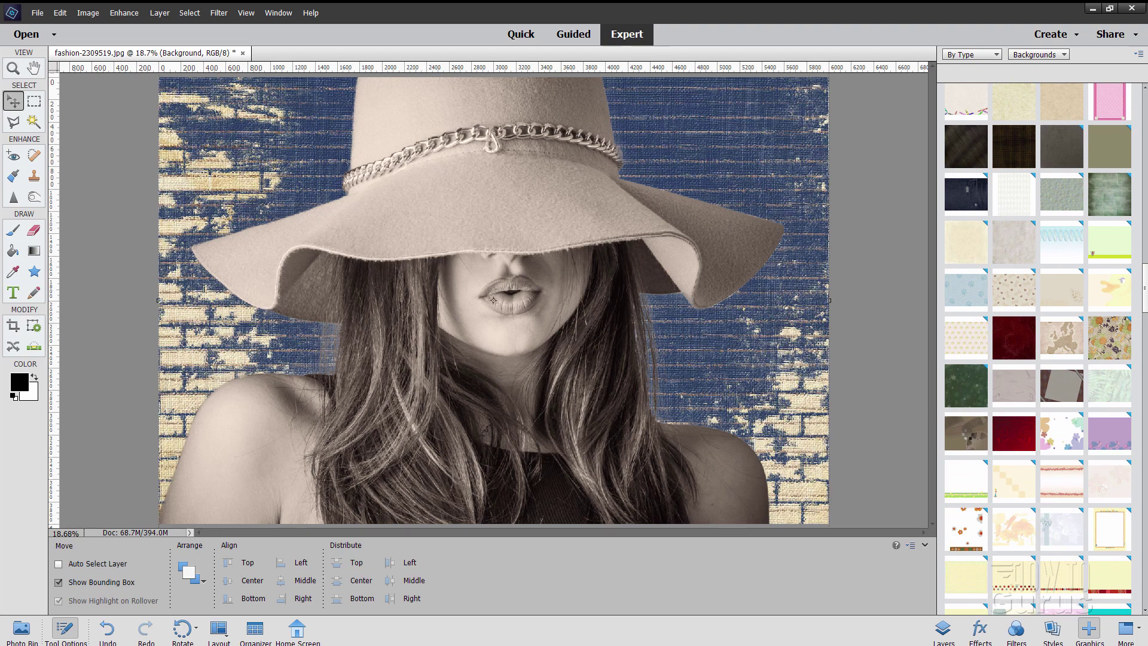
{"action": "double_click", "coordinate": [970, 440]}
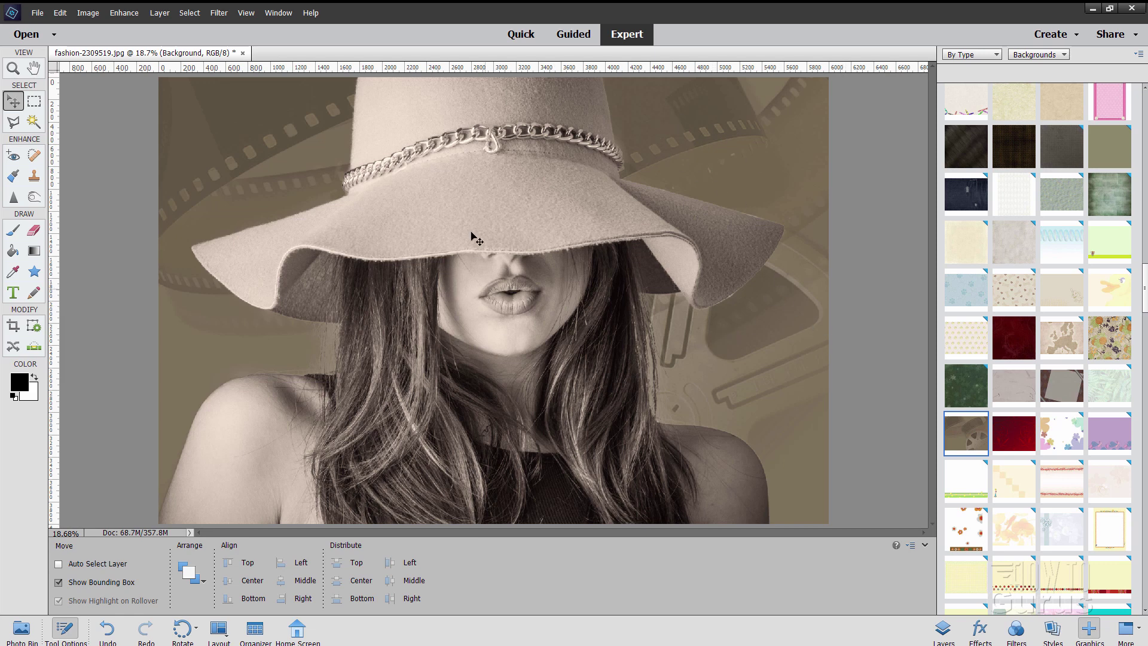
Step: Select the woman's layer and add a Gradient Map 1 layer using the previous layer as clipping mask
{"action": "left_click", "coordinate": [943, 630]}
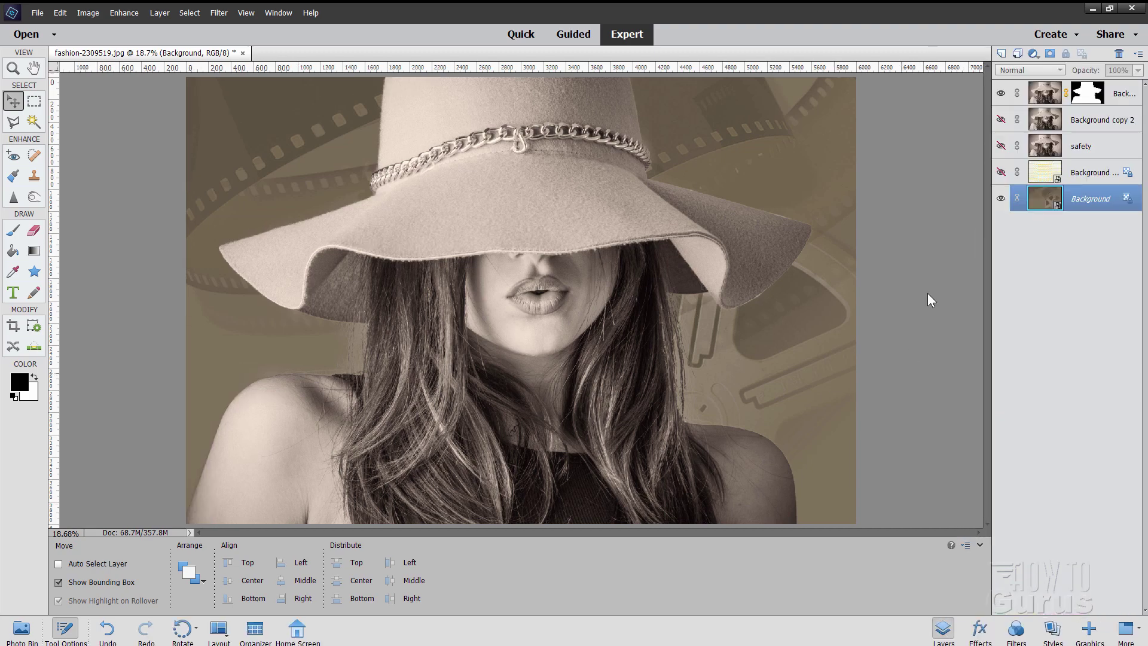
{"action": "left_click", "coordinate": [1049, 91]}
{"action": "left_click", "coordinate": [1002, 93]}
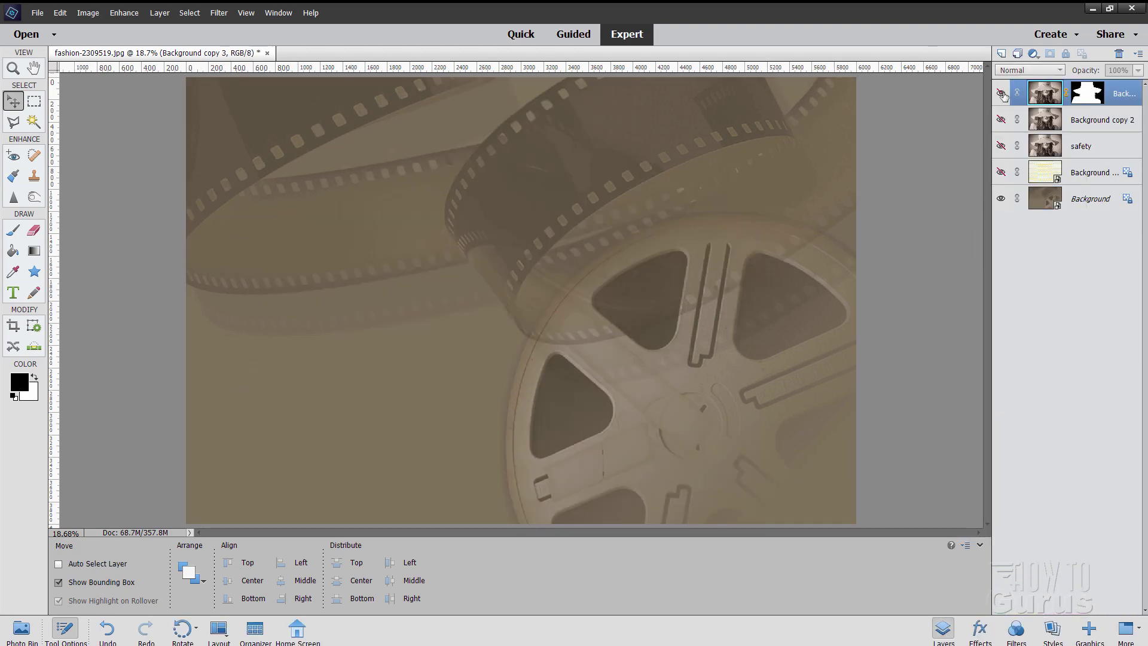
{"action": "left_click", "coordinate": [1003, 95]}
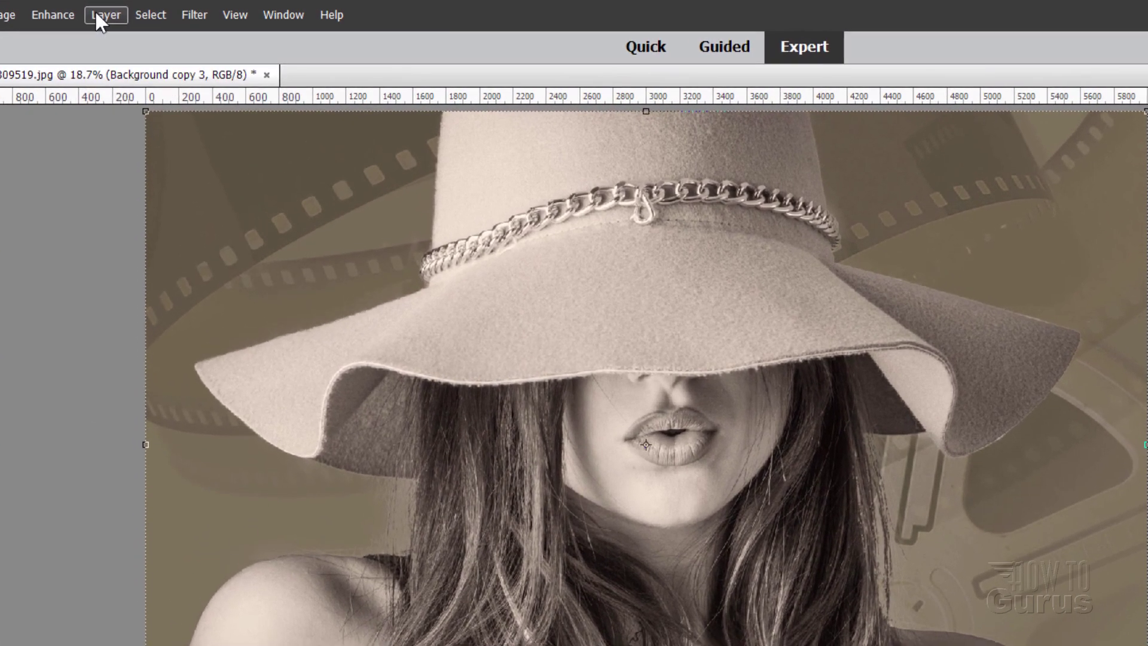
{"action": "left_click", "coordinate": [159, 12]}
{"action": "mouse_move", "coordinate": [123, 156]}
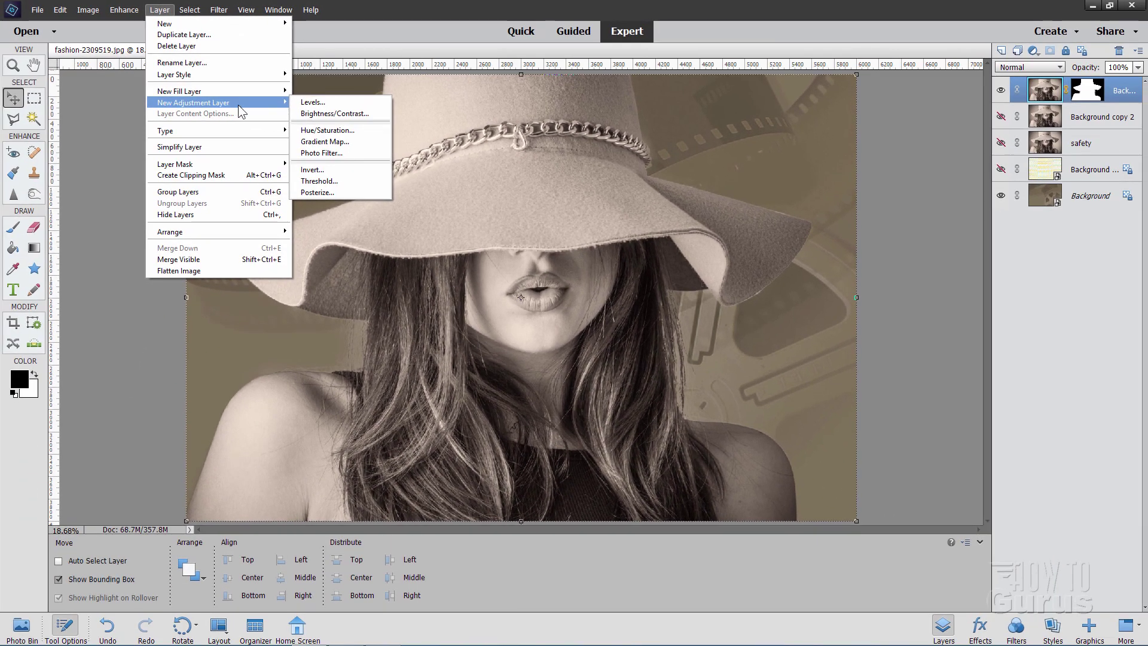
{"action": "left_click", "coordinate": [324, 142]}
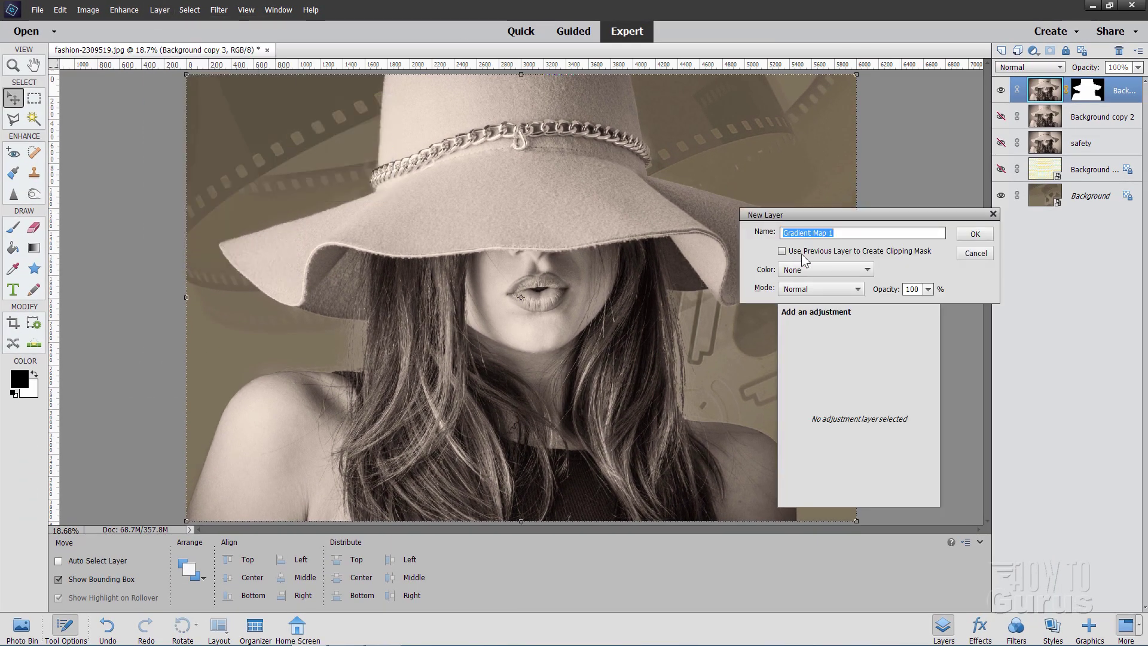
{"action": "left_click", "coordinate": [781, 250]}
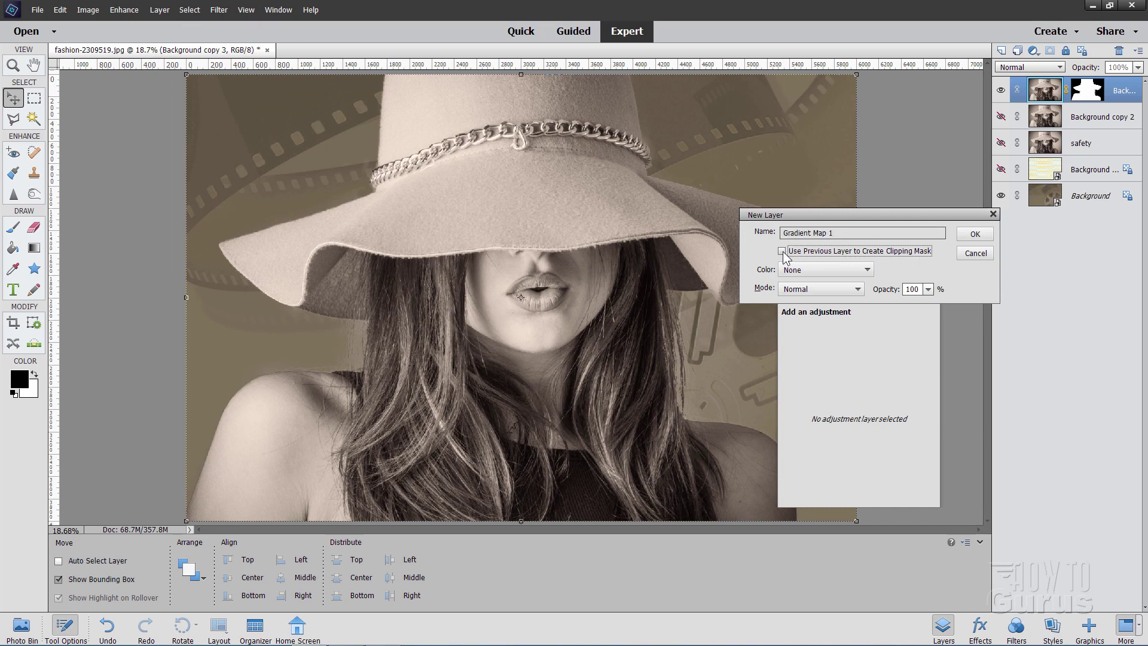
{"action": "left_click", "coordinate": [975, 234]}
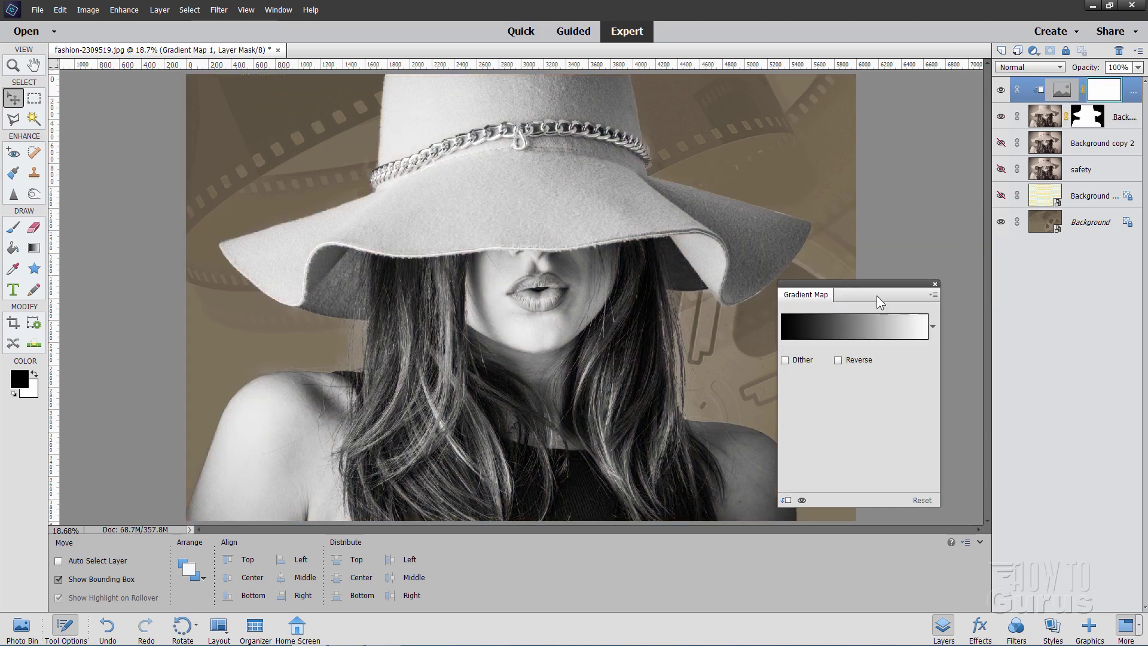
Step: Try red-green, blue-yellow, orange-yellow, striped and rainbow presets, ending on the reversed rainbow spectrum
{"action": "left_click_drag", "start_coordinate": [877, 292], "coordinate": [895, 282]}
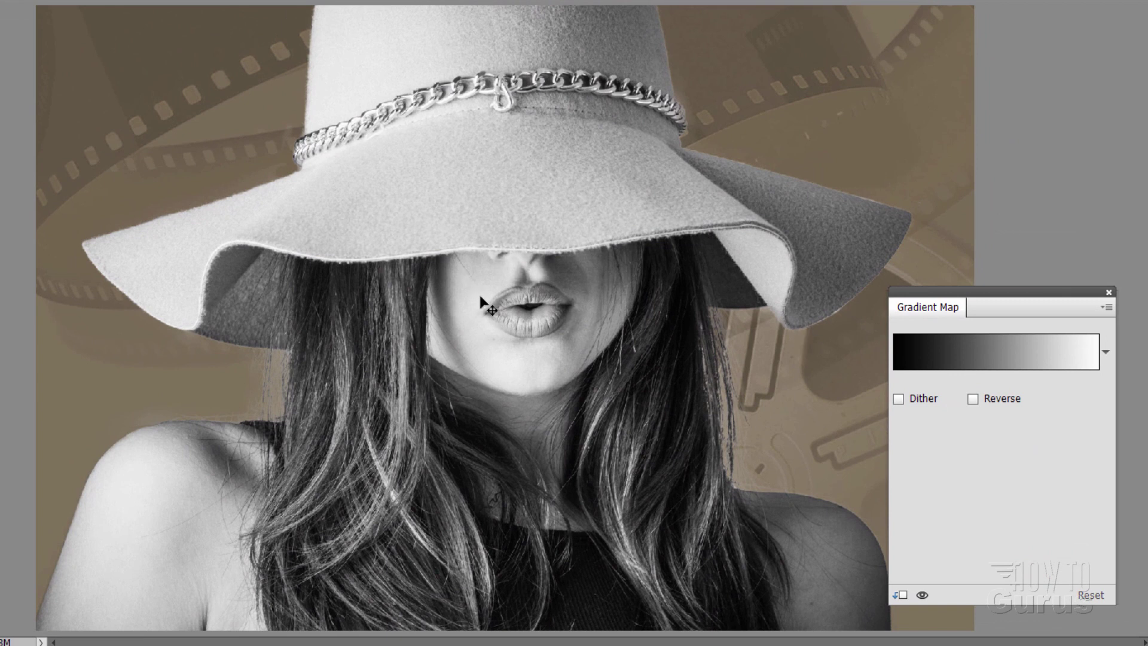
{"action": "left_click", "coordinate": [1105, 352]}
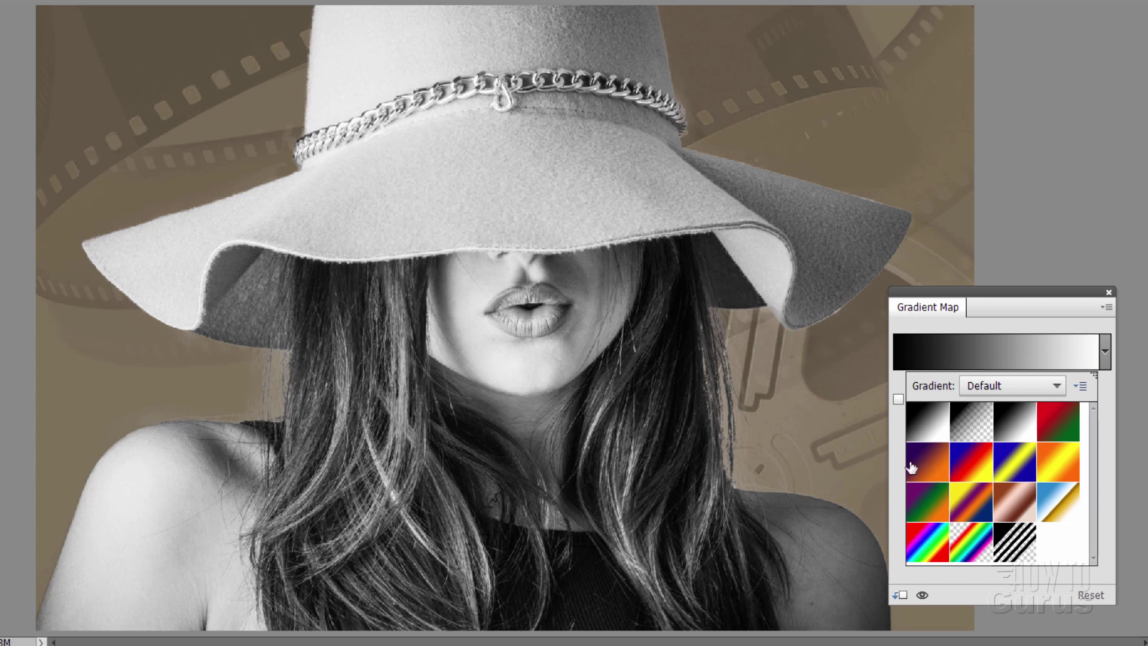
{"action": "left_click", "coordinate": [1058, 429]}
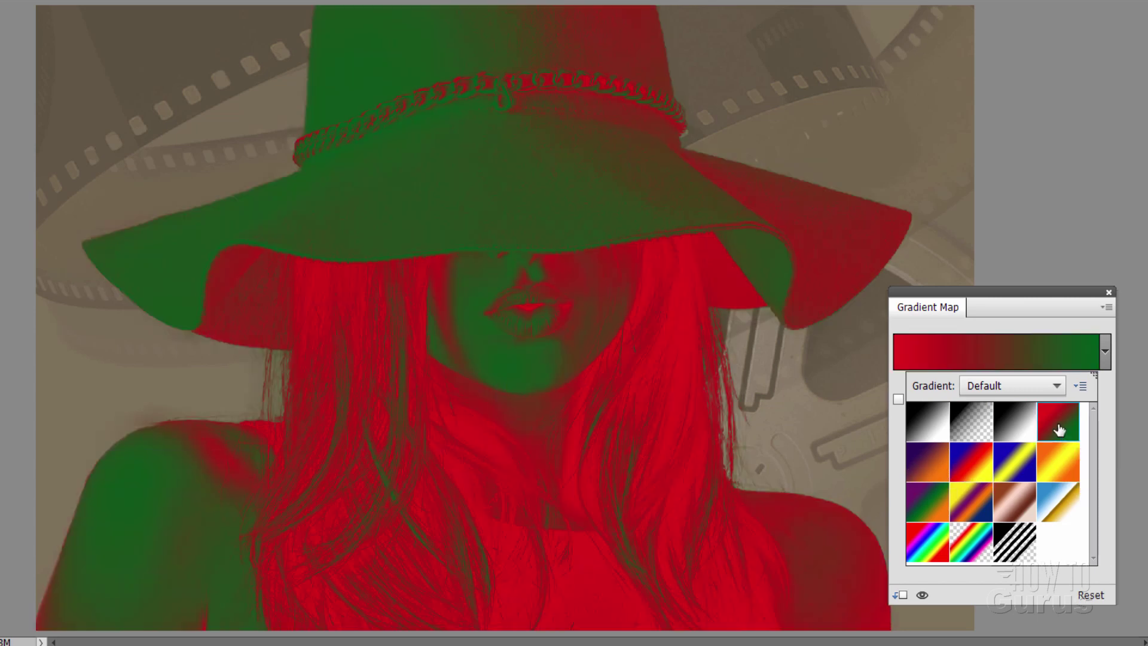
{"action": "left_click", "coordinate": [1033, 470]}
{"action": "left_click", "coordinate": [1072, 474]}
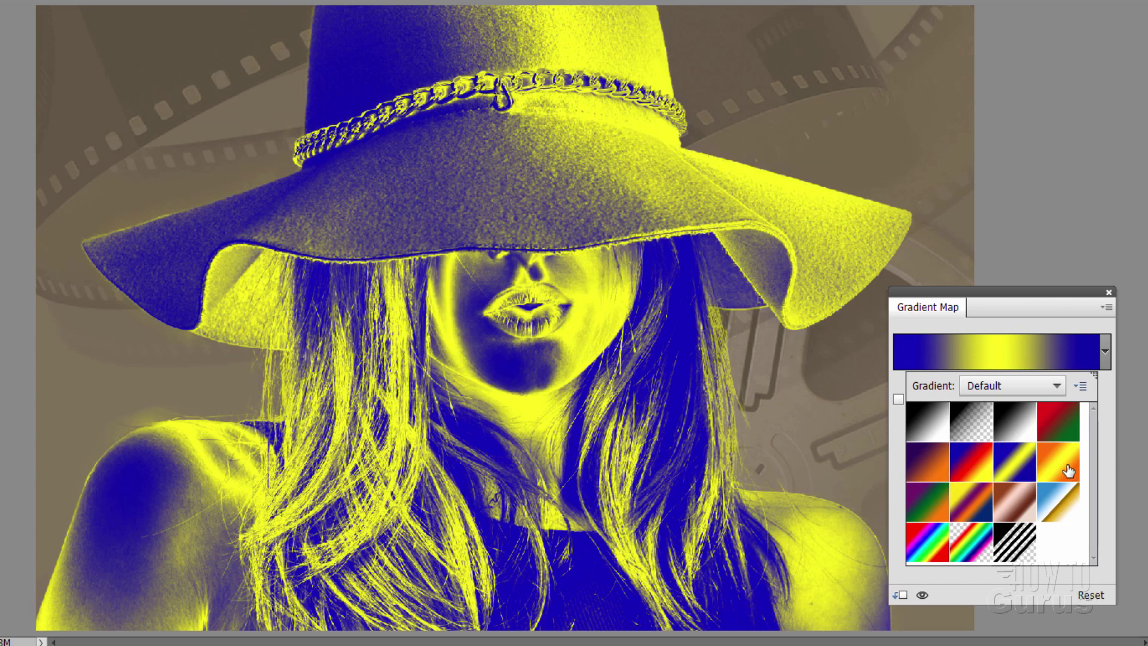
{"action": "left_click", "coordinate": [1017, 544]}
{"action": "left_click", "coordinate": [932, 551]}
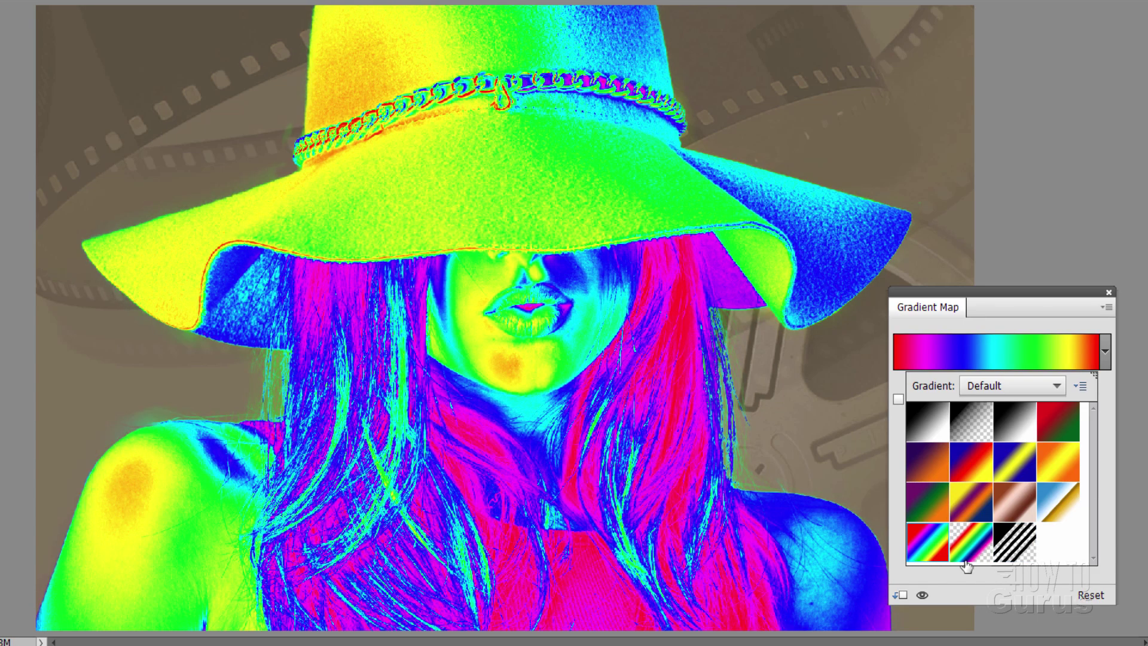
{"action": "left_click", "coordinate": [971, 562]}
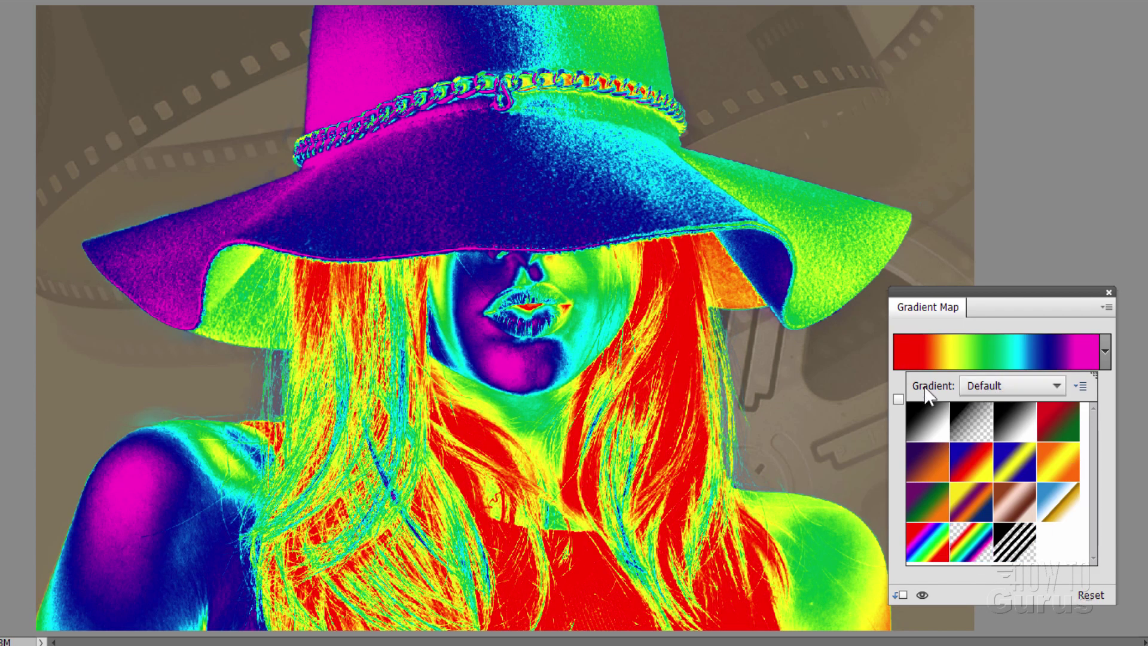
{"action": "left_click", "coordinate": [1002, 390]}
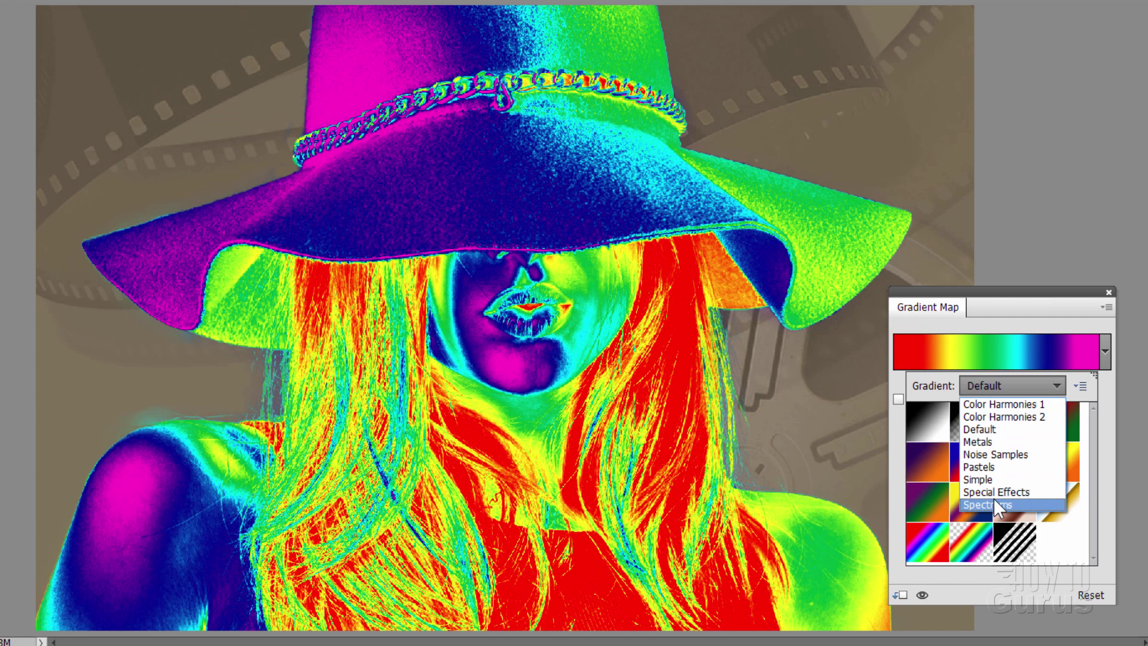
Step: Try Color Harmonies 1 gradients, including Blue-Violet, Yellow-Orange and Yellow, Violet, on the woman
{"action": "left_click", "coordinate": [997, 406]}
{"action": "left_click", "coordinate": [971, 421]}
{"action": "left_click", "coordinate": [974, 463]}
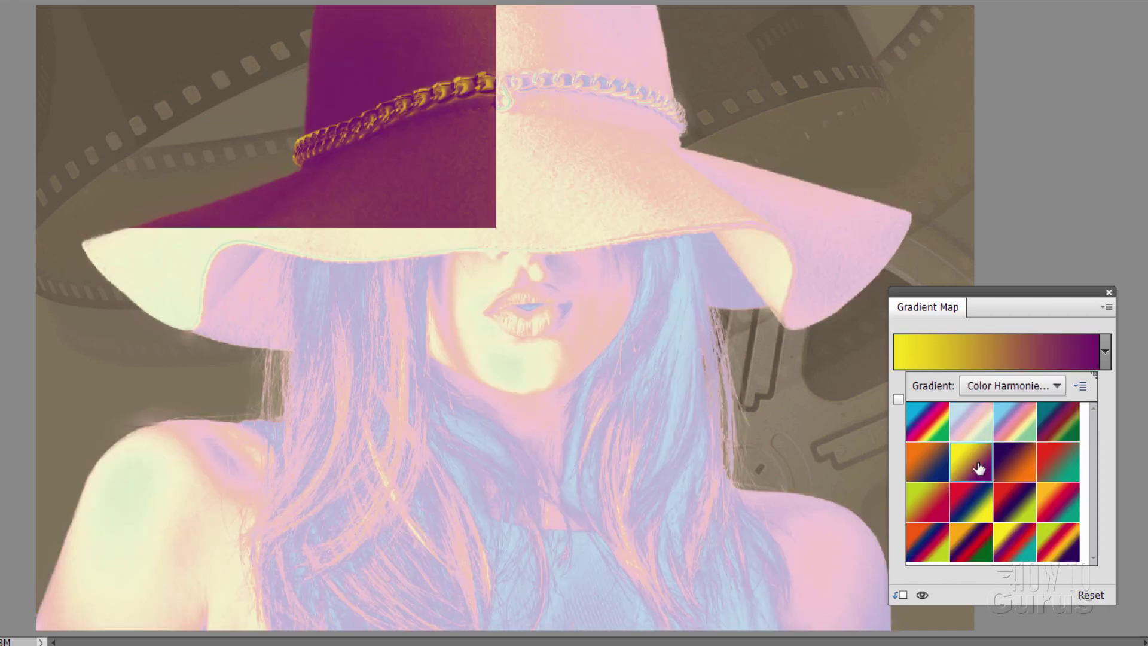
{"action": "left_click", "coordinate": [1016, 469]}
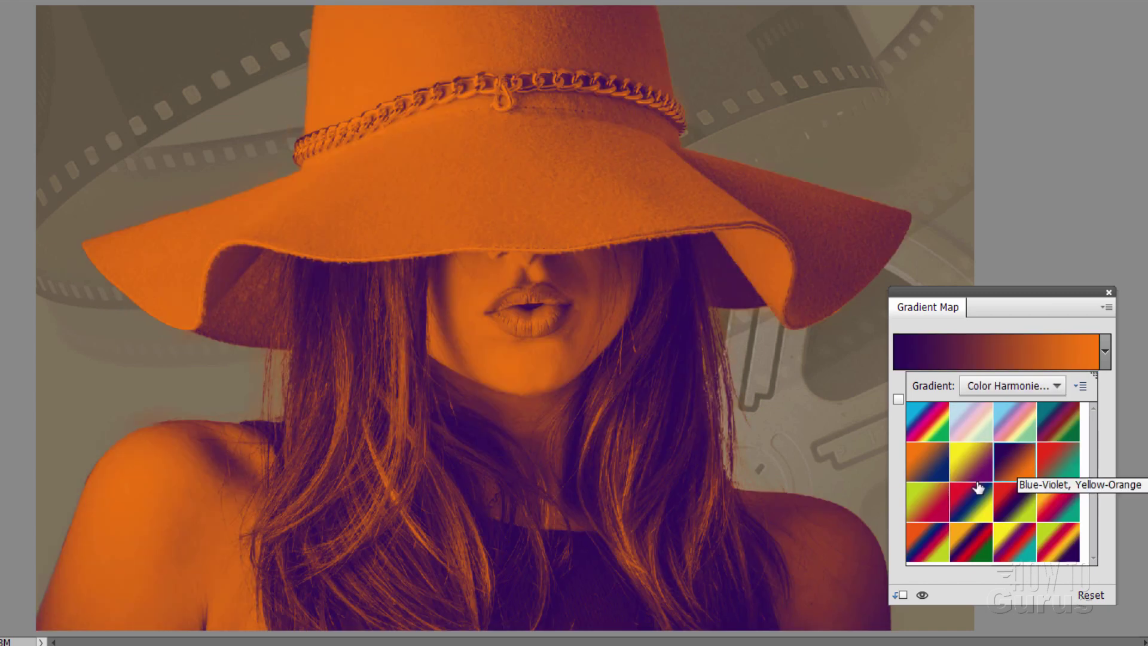
{"action": "left_click", "coordinate": [921, 500]}
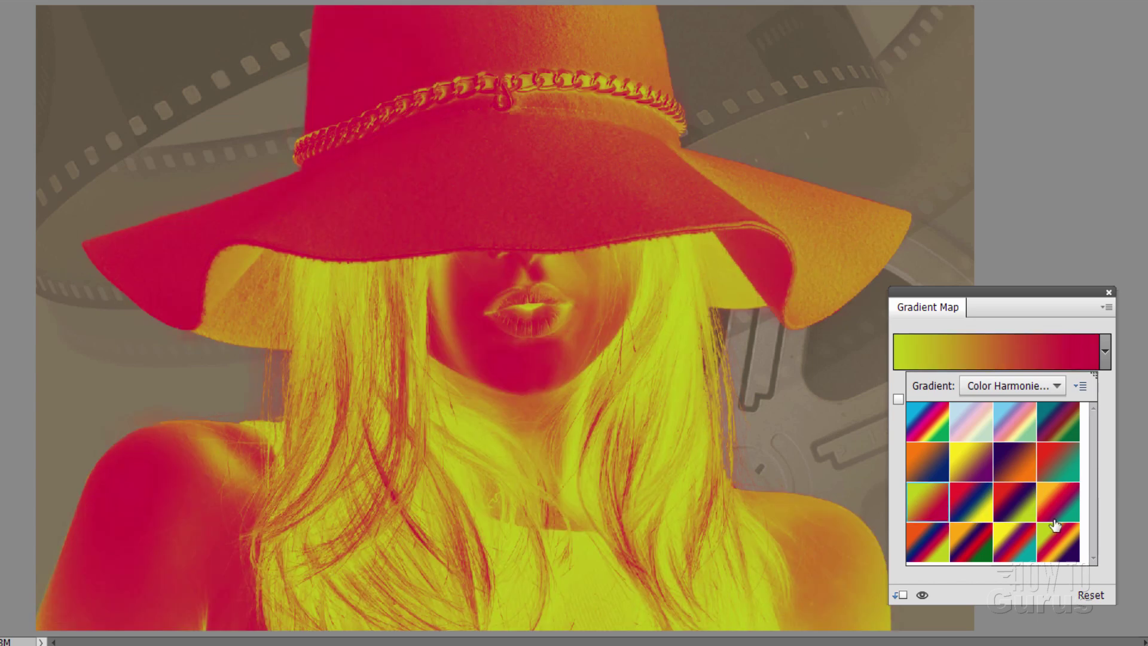
{"action": "left_click", "coordinate": [1057, 509]}
{"action": "left_click", "coordinate": [1016, 469]}
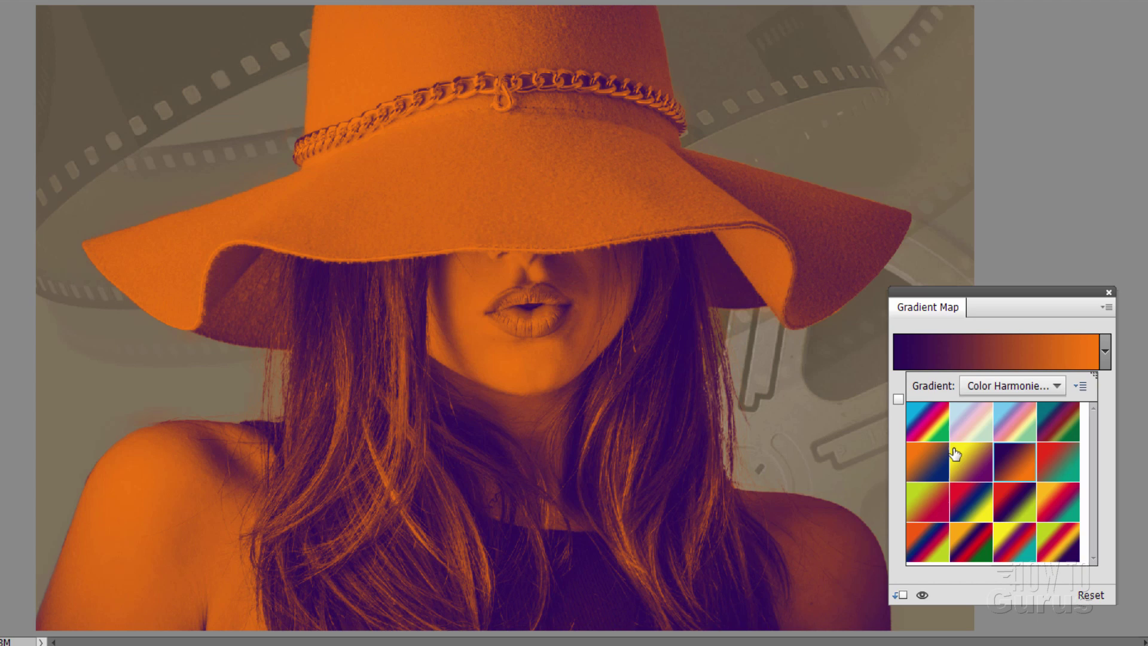
{"action": "left_click", "coordinate": [970, 465]}
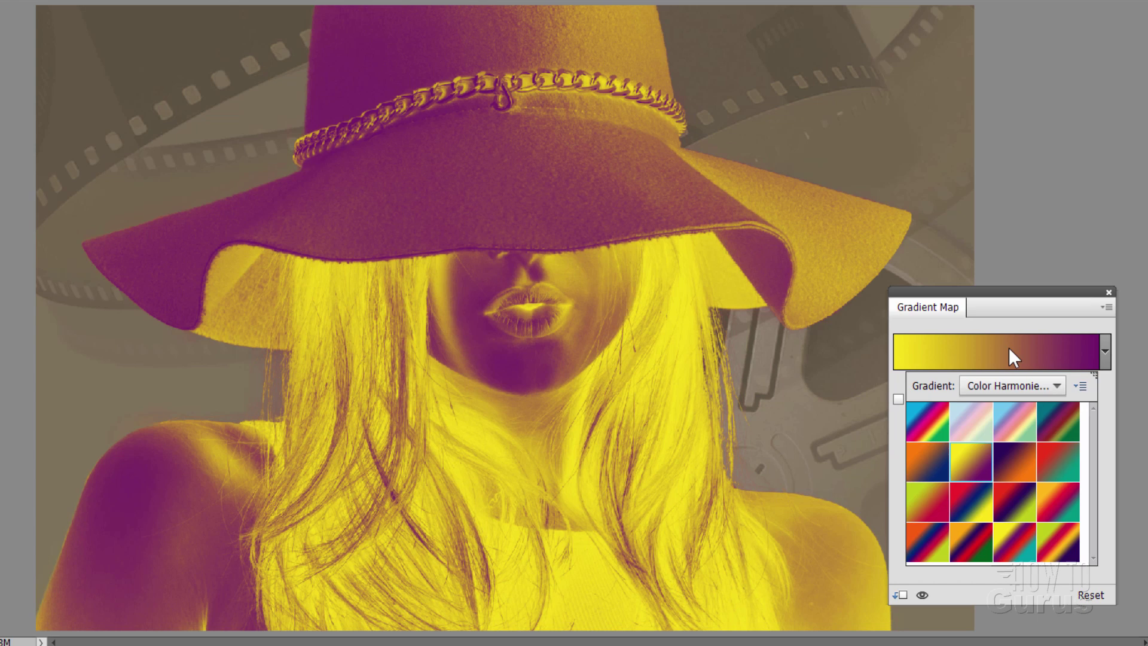
Step: Switch to the Default gradient set and apply the Violet, Orange gradient
{"action": "left_click", "coordinate": [1055, 385]}
{"action": "left_click", "coordinate": [992, 429]}
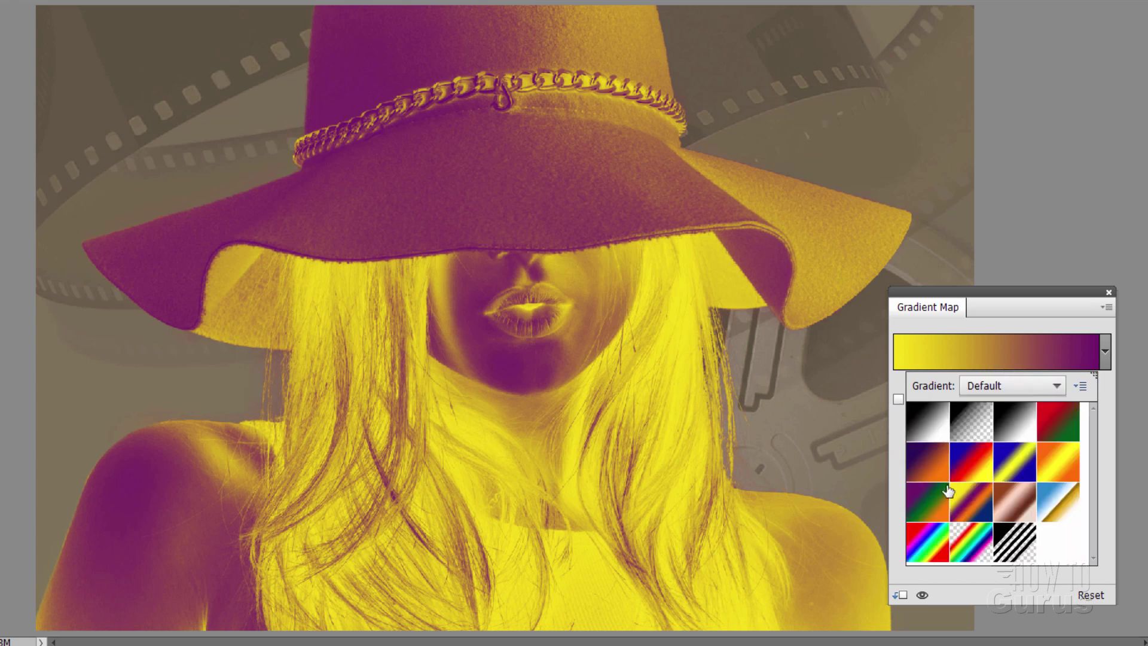
{"action": "left_click", "coordinate": [926, 469]}
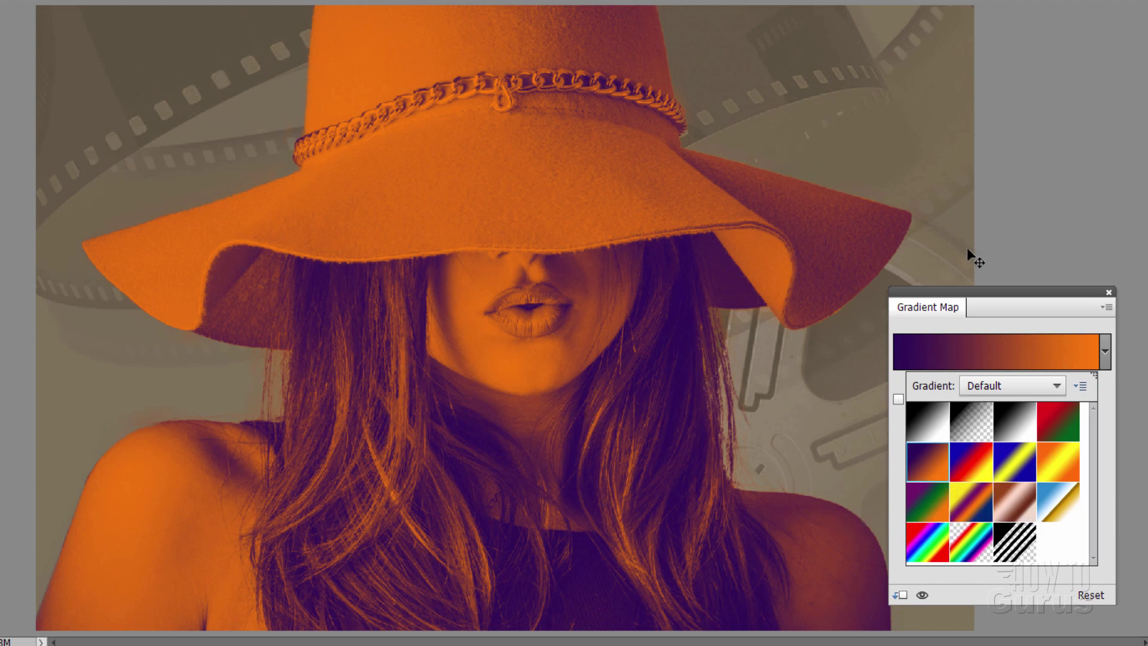
Step: In the Gradient Editor, reposition the stops, leaving violet at 0% and orange at 97%
{"action": "left_click", "coordinate": [939, 351]}
{"action": "left_click_drag", "start_coordinate": [845, 310], "coordinate": [845, 336]}
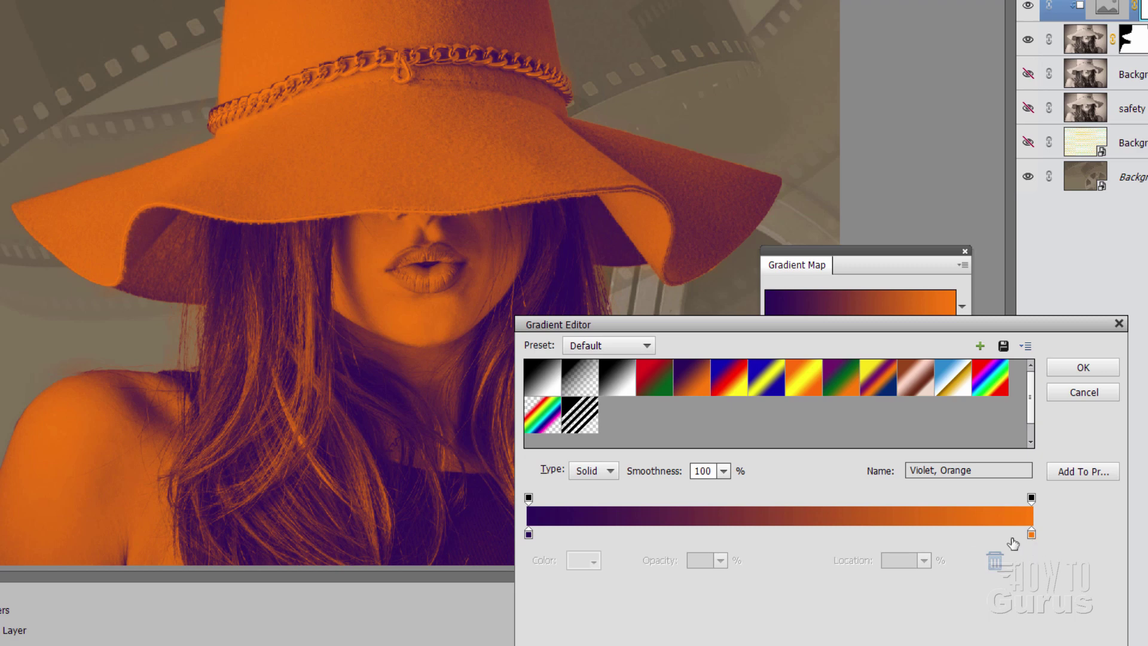
{"action": "mouse_move", "coordinate": [529, 535]}
{"action": "left_mouse_down"}
{"action": "mouse_move", "coordinate": [693, 538]}
{"action": "mouse_move", "coordinate": [528, 535]}
{"action": "left_mouse_up"}
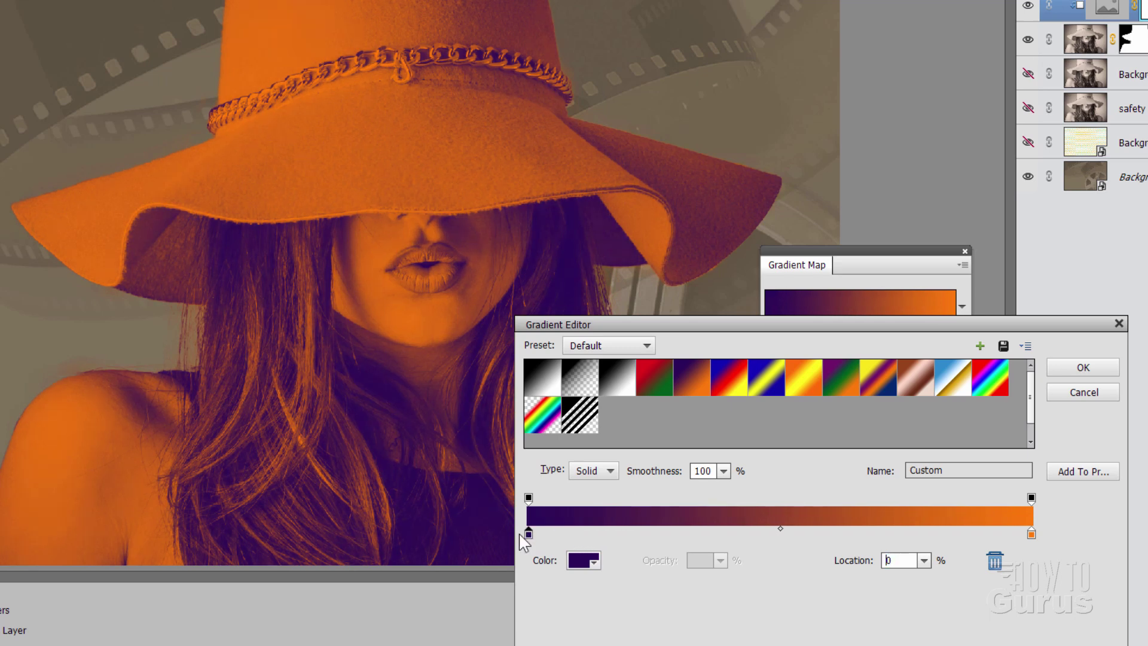
{"action": "left_click_drag", "start_coordinate": [1030, 533], "coordinate": [920, 534]}
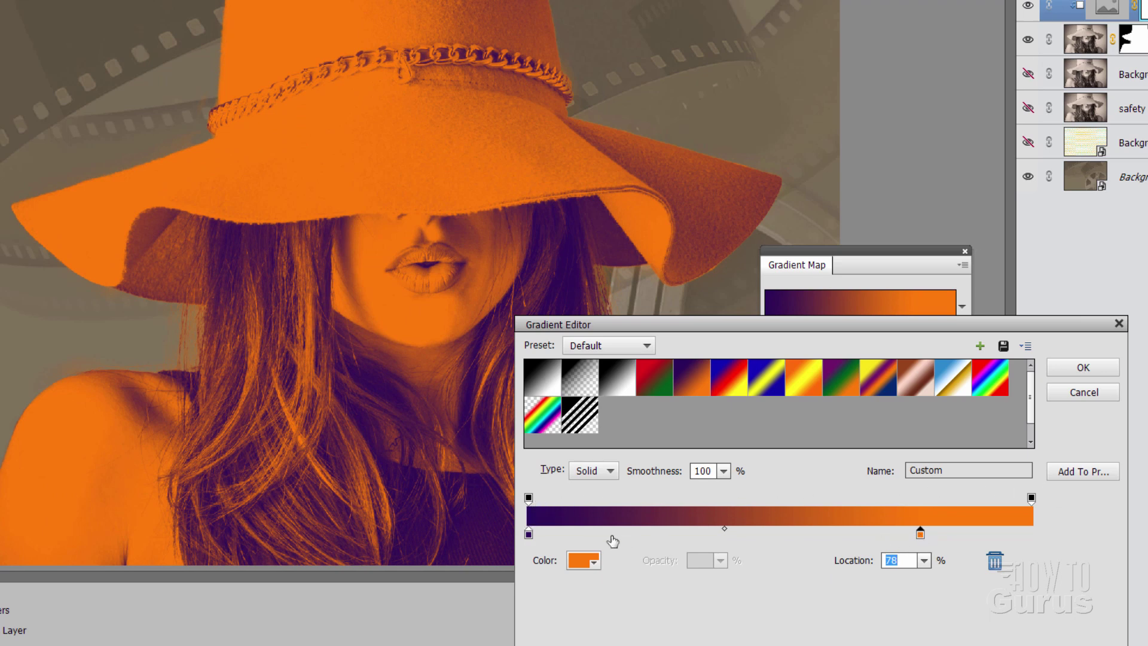
{"action": "left_click_drag", "start_coordinate": [925, 532], "coordinate": [1018, 535]}
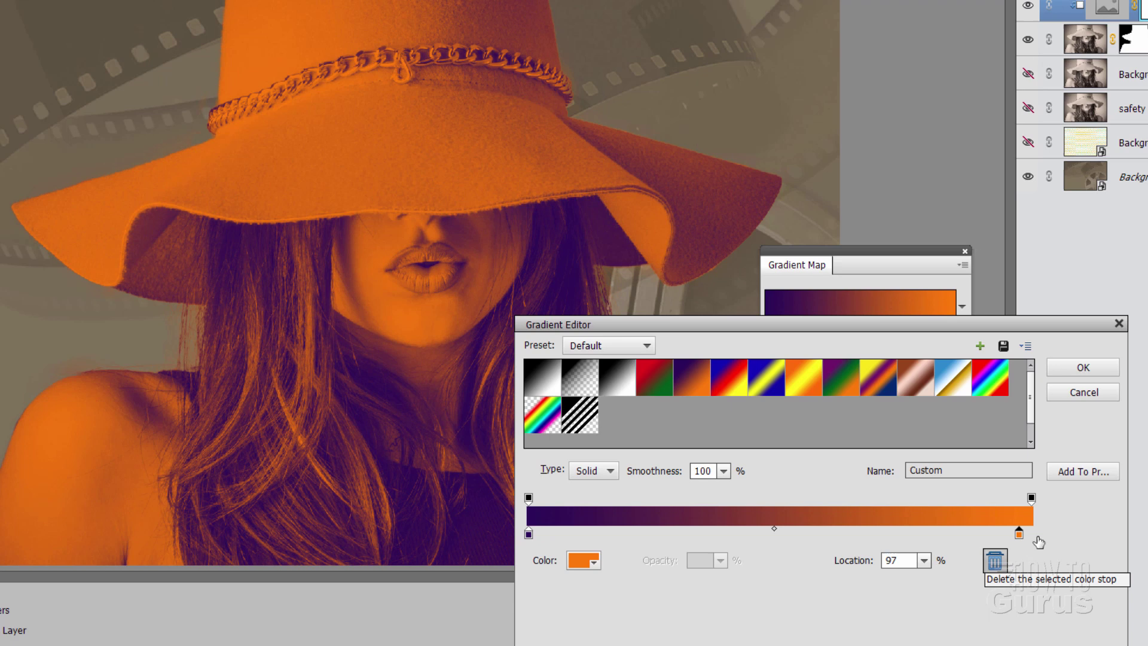
{"action": "left_click", "coordinate": [1019, 534]}
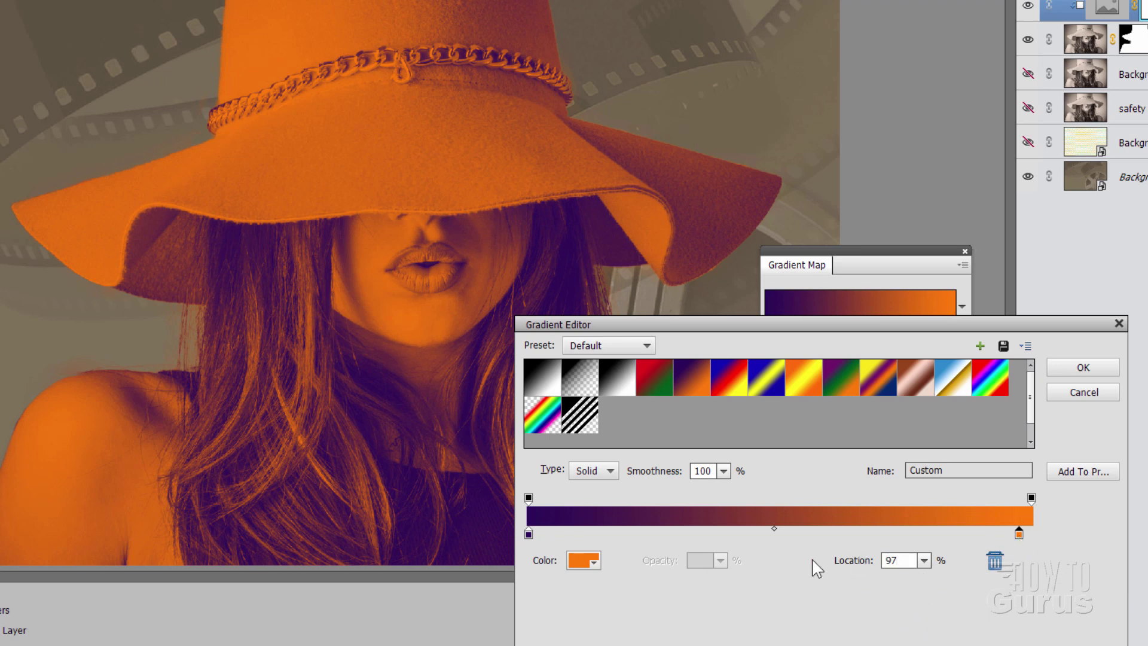
Step: Preview a cyan colour for the orange stop, discard it, and accept the edited gradient
{"action": "left_click", "coordinate": [583, 560]}
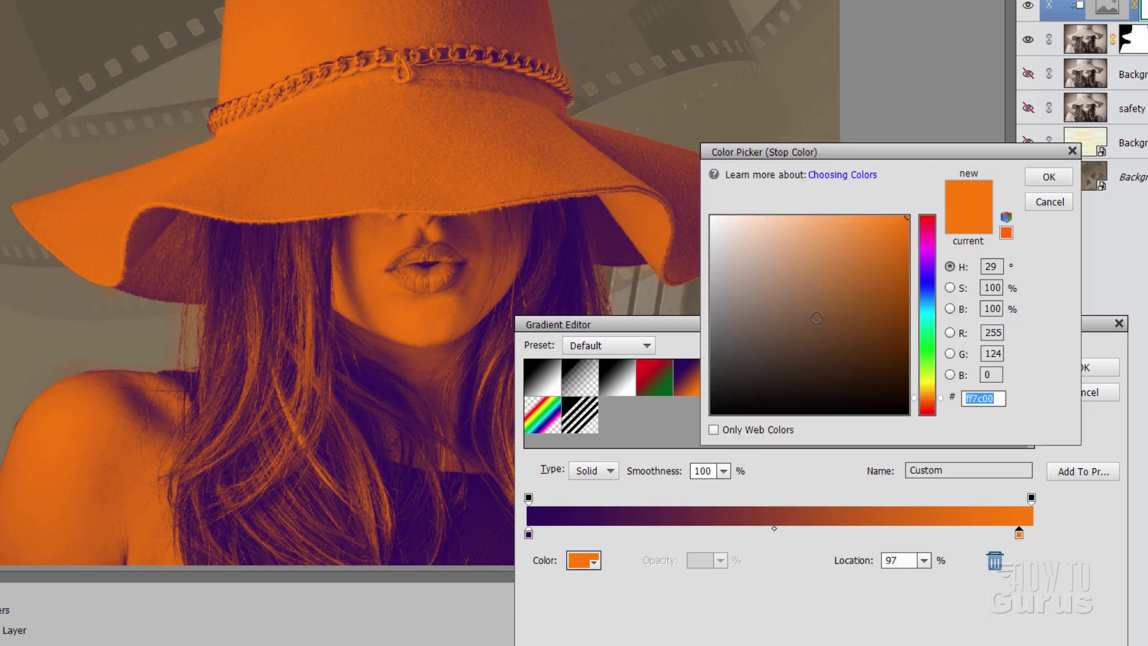
{"action": "left_click", "coordinate": [930, 312]}
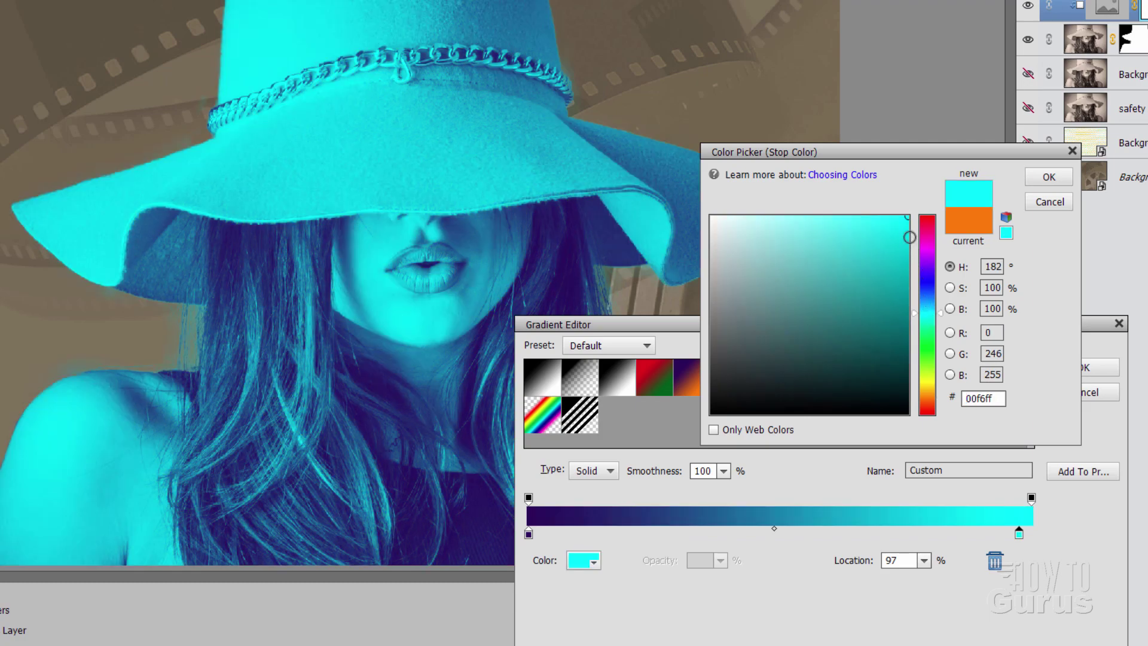
{"action": "left_click", "coordinate": [1041, 203]}
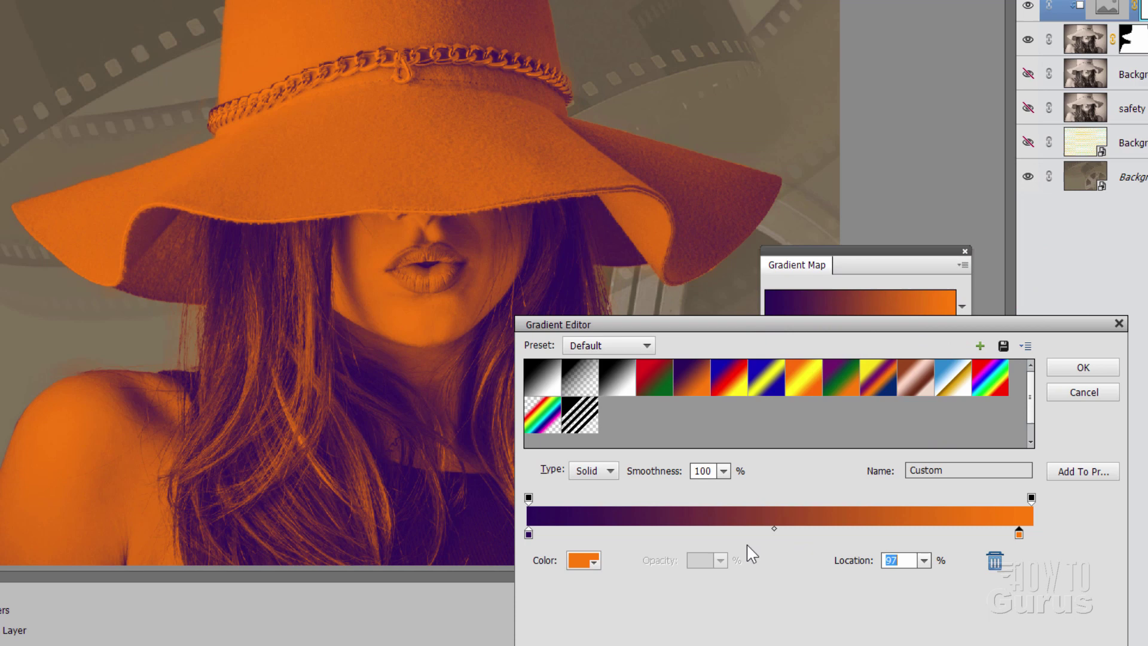
{"action": "left_click_drag", "start_coordinate": [637, 324], "coordinate": [652, 351]}
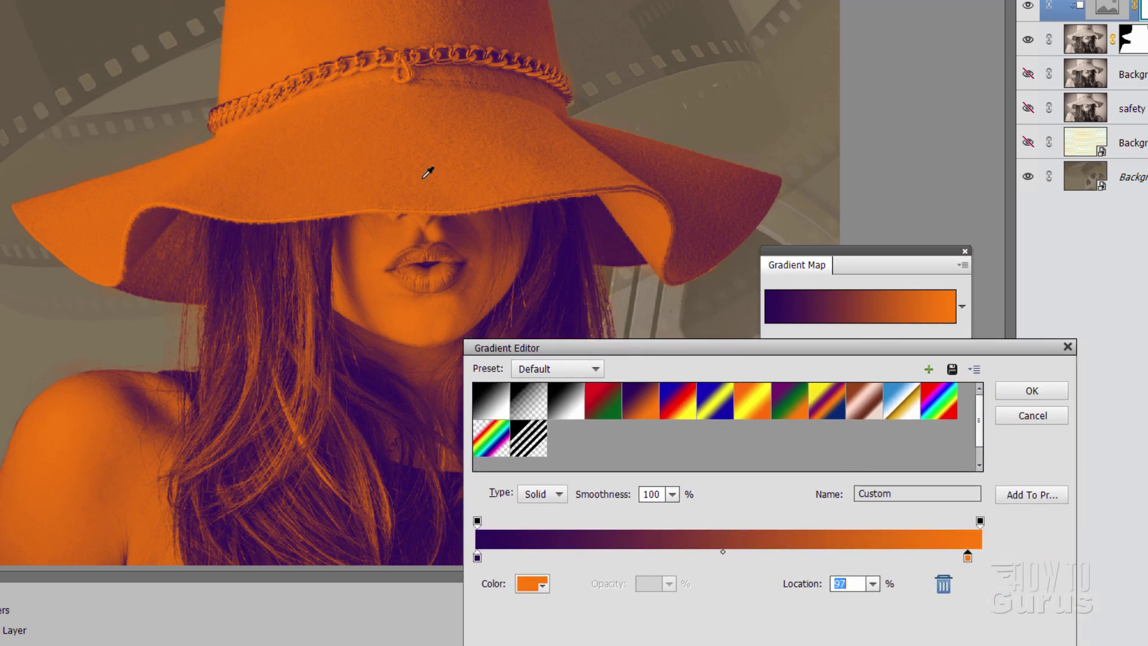
{"action": "left_click", "coordinate": [1097, 393]}
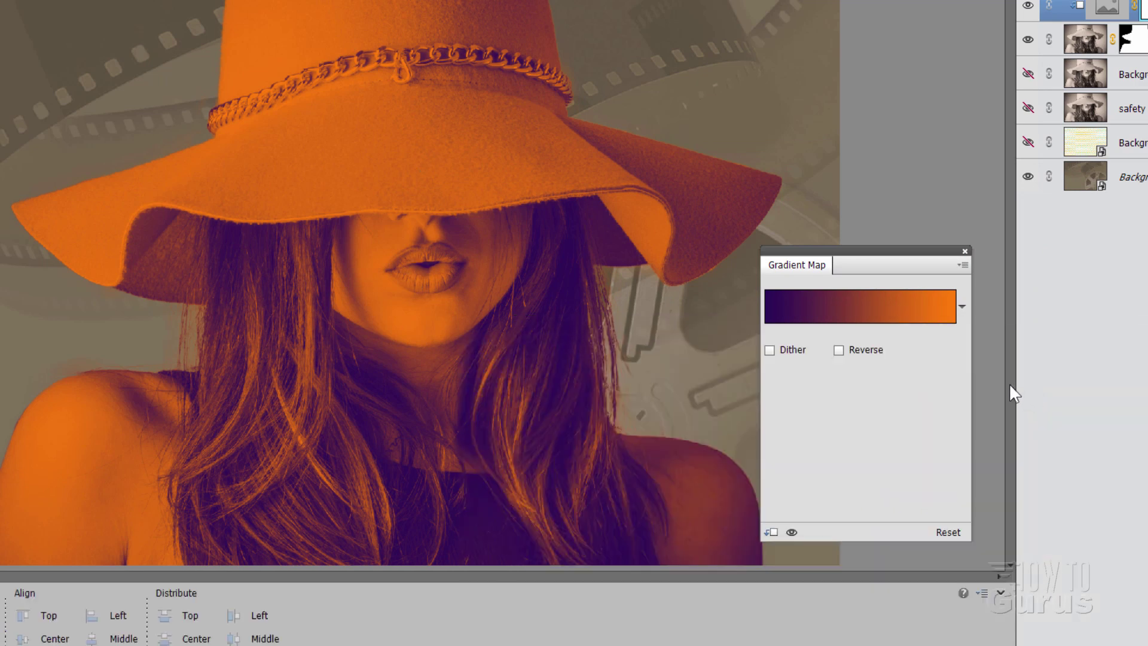
{"action": "left_click", "coordinate": [963, 251]}
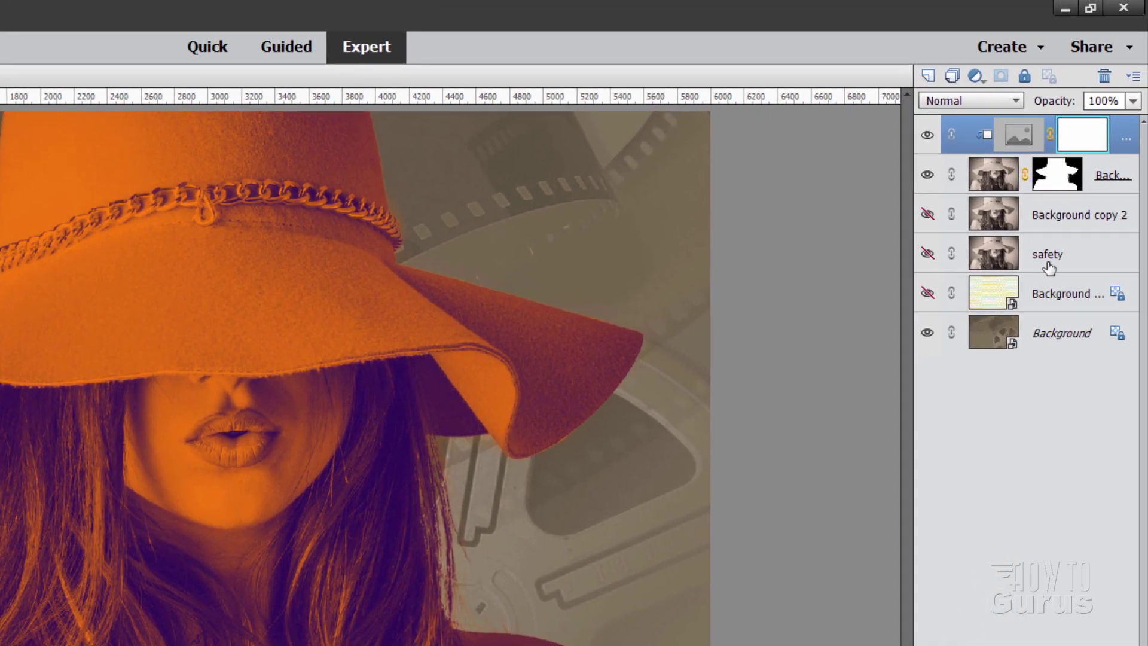
{"action": "left_click", "coordinate": [927, 135]}
{"action": "left_click", "coordinate": [927, 135]}
{"action": "double_click", "coordinate": [1018, 143]}
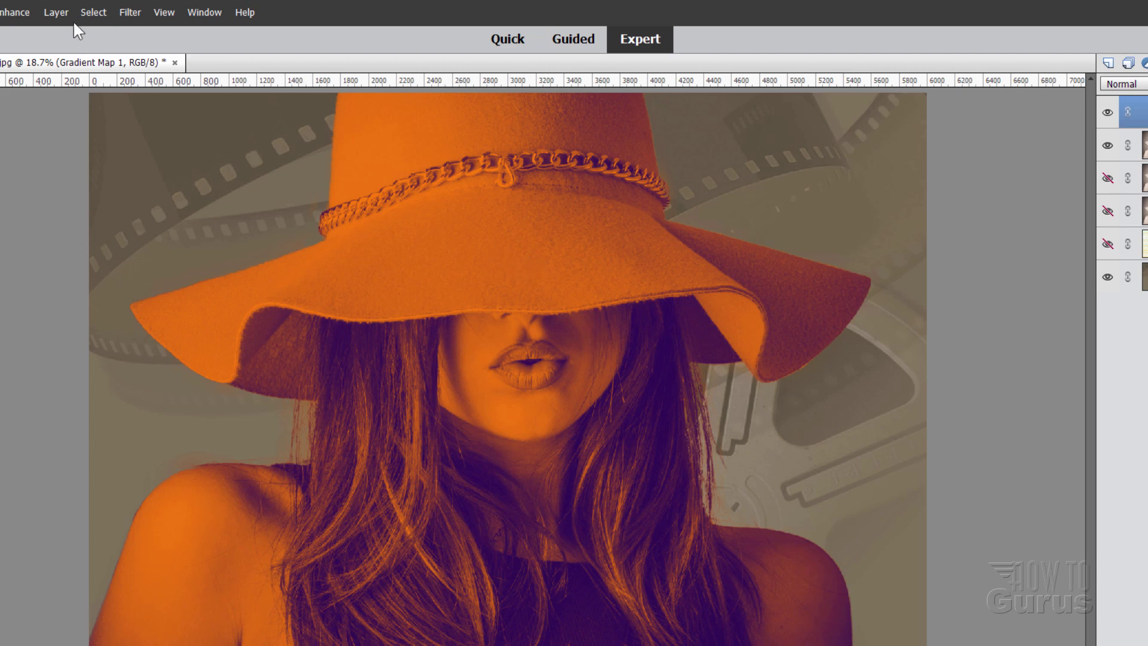
Step: Add a Hue/Saturation adjustment layer clipped to the layer below
{"action": "left_click", "coordinate": [56, 13]}
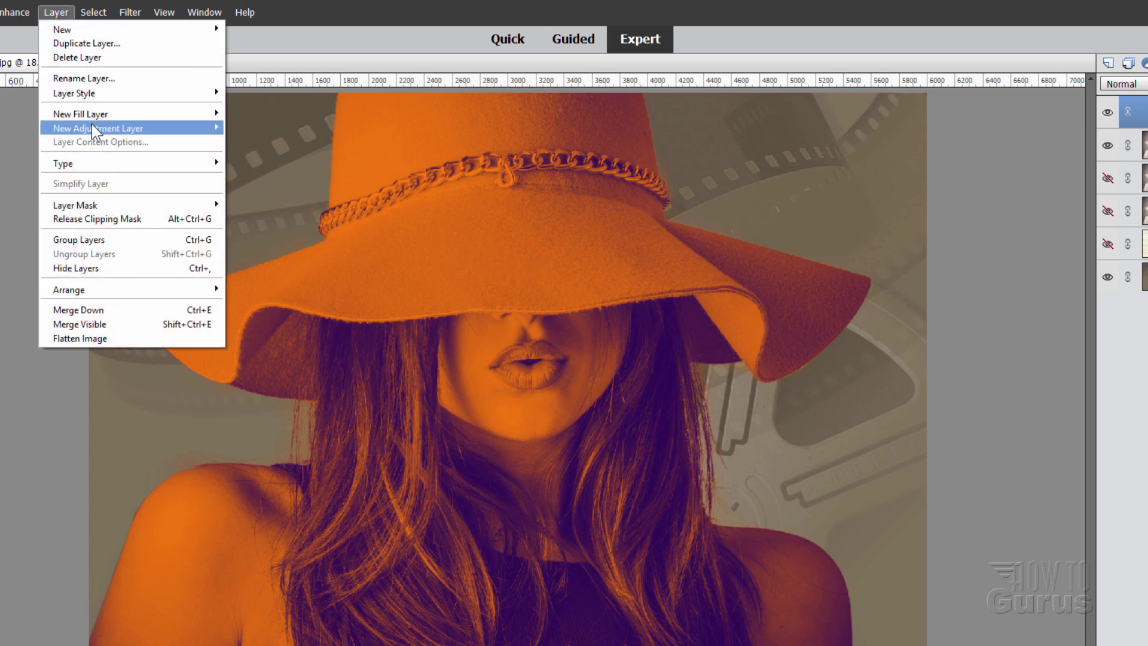
{"action": "mouse_move", "coordinate": [94, 130]}
{"action": "left_click", "coordinate": [263, 175]}
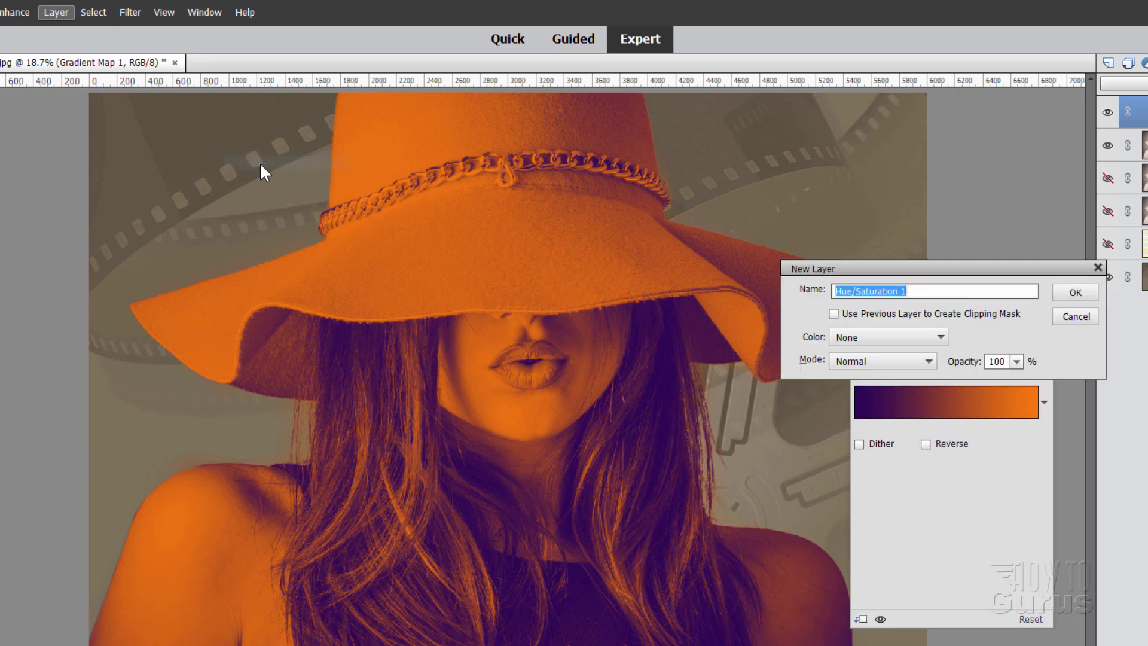
{"action": "left_click", "coordinate": [833, 314]}
{"action": "left_click", "coordinate": [1065, 290]}
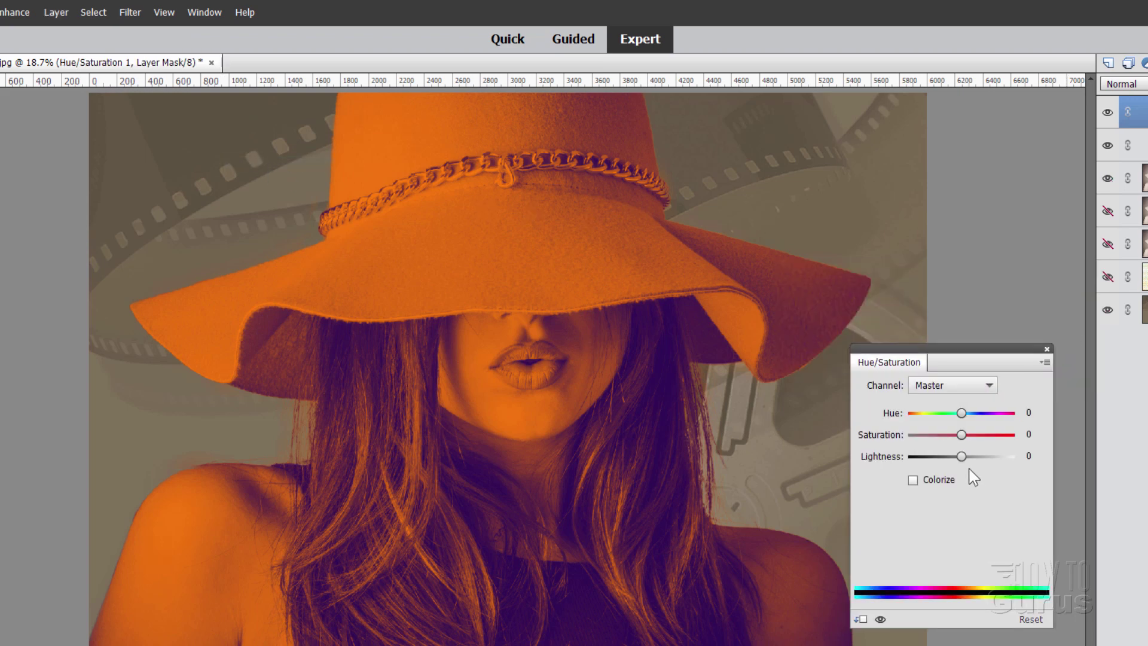
Step: Set Saturation to -9 and Lightness to 0, compare the effect on and off, then close
{"action": "mouse_move", "coordinate": [961, 436]}
{"action": "left_mouse_down"}
{"action": "mouse_move", "coordinate": [945, 436]}
{"action": "mouse_move", "coordinate": [960, 456]}
{"action": "left_mouse_up"}
{"action": "left_click_drag", "start_coordinate": [954, 436], "coordinate": [957, 435]}
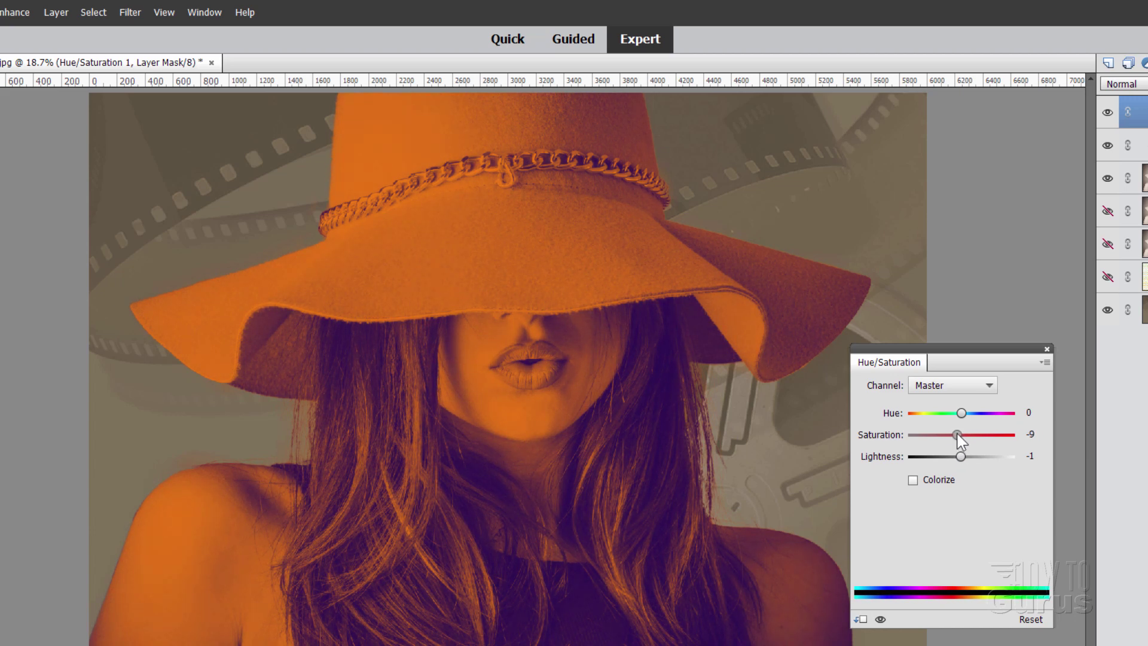
{"action": "left_click", "coordinate": [1031, 456]}
{"action": "type", "text": "0"}
{"action": "left_click", "coordinate": [880, 620]}
{"action": "left_click", "coordinate": [880, 620]}
{"action": "key", "text": "Return"}
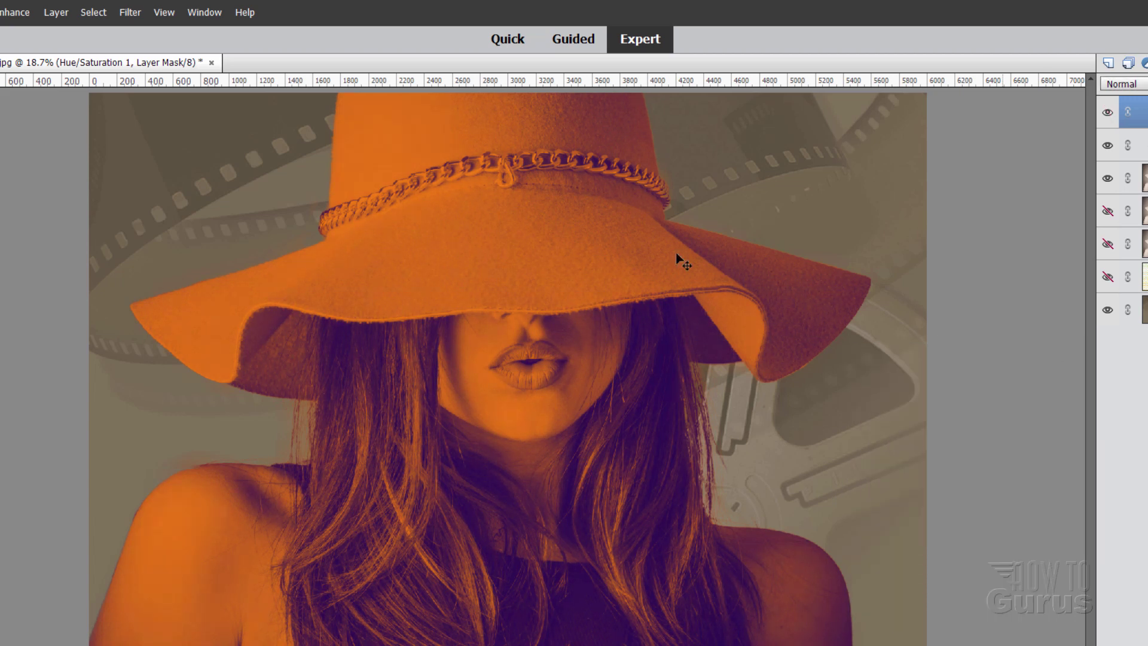
Step: Add a Levels adjustment layer clipped to the layers below
{"action": "left_click", "coordinate": [56, 12]}
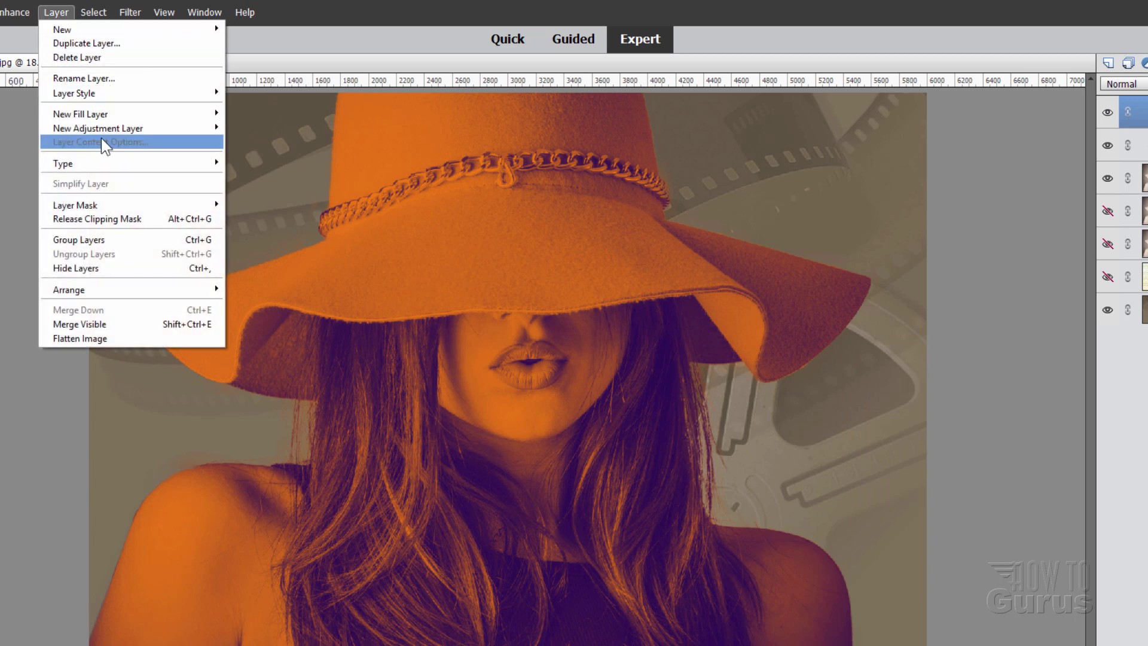
{"action": "mouse_move", "coordinate": [99, 136]}
{"action": "left_click", "coordinate": [246, 127]}
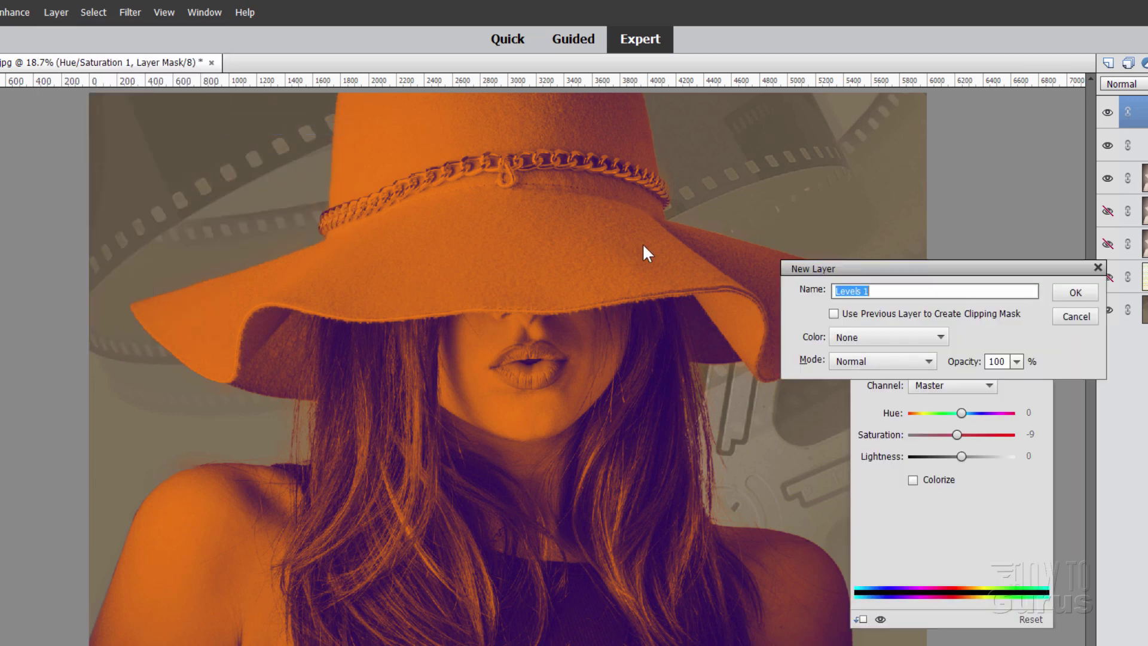
{"action": "left_click", "coordinate": [833, 313]}
{"action": "left_click", "coordinate": [1078, 286]}
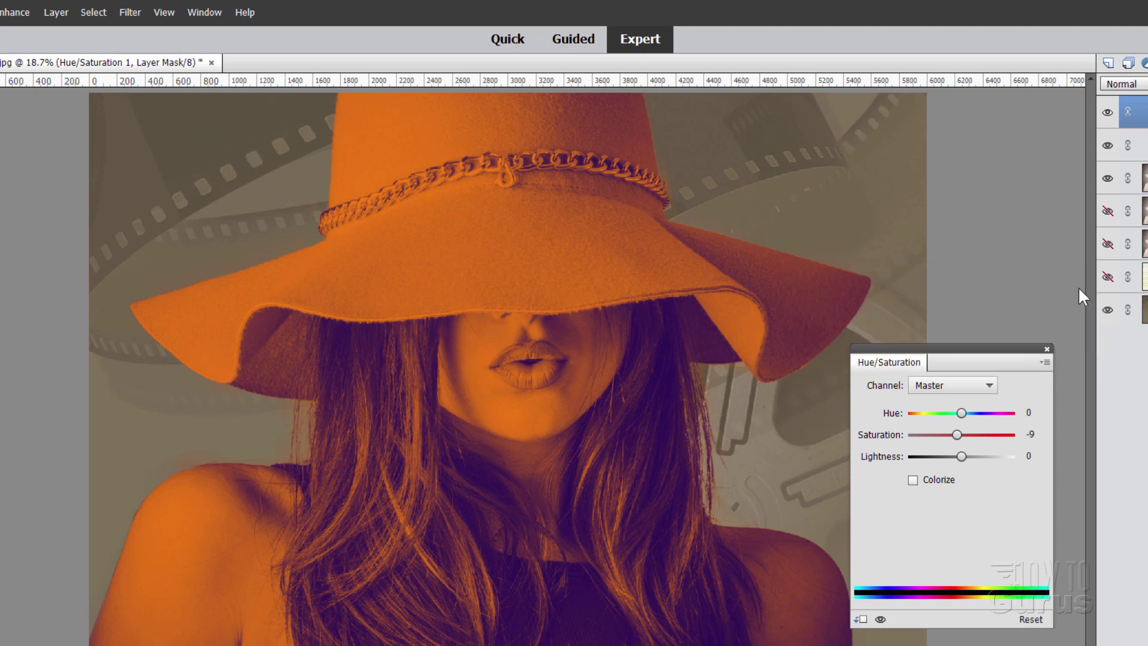
Step: Adjust the Levels input sliders to black 28, midtones 1.31 and white 227
{"action": "left_click_drag", "start_coordinate": [973, 349], "coordinate": [994, 300]}
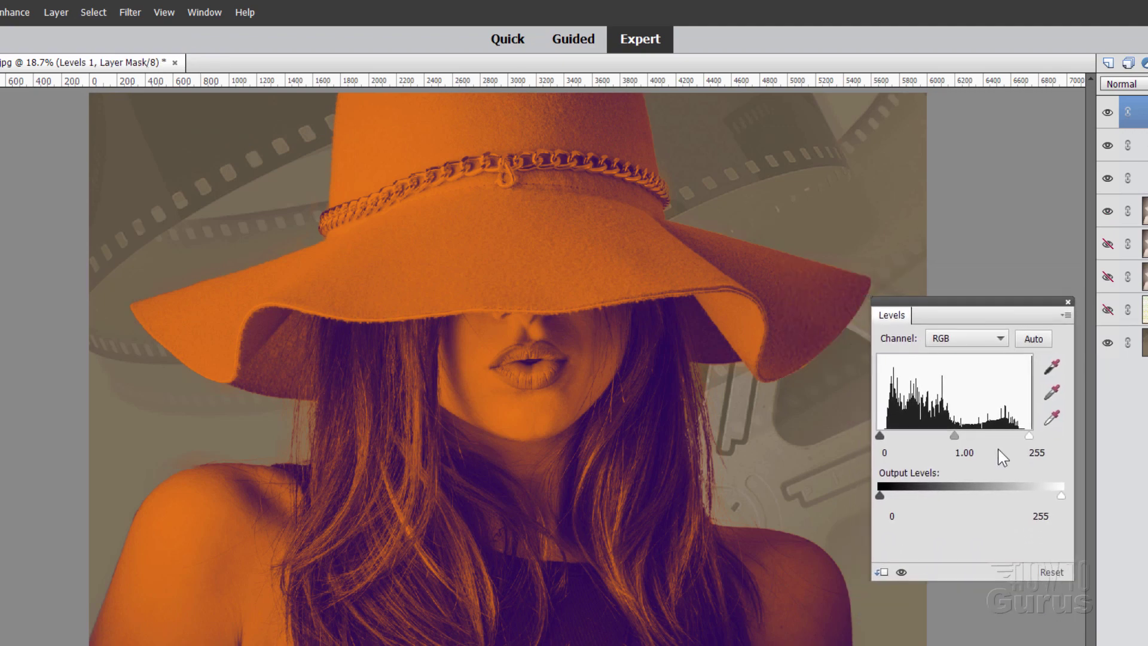
{"action": "left_click_drag", "start_coordinate": [954, 437], "coordinate": [892, 435]}
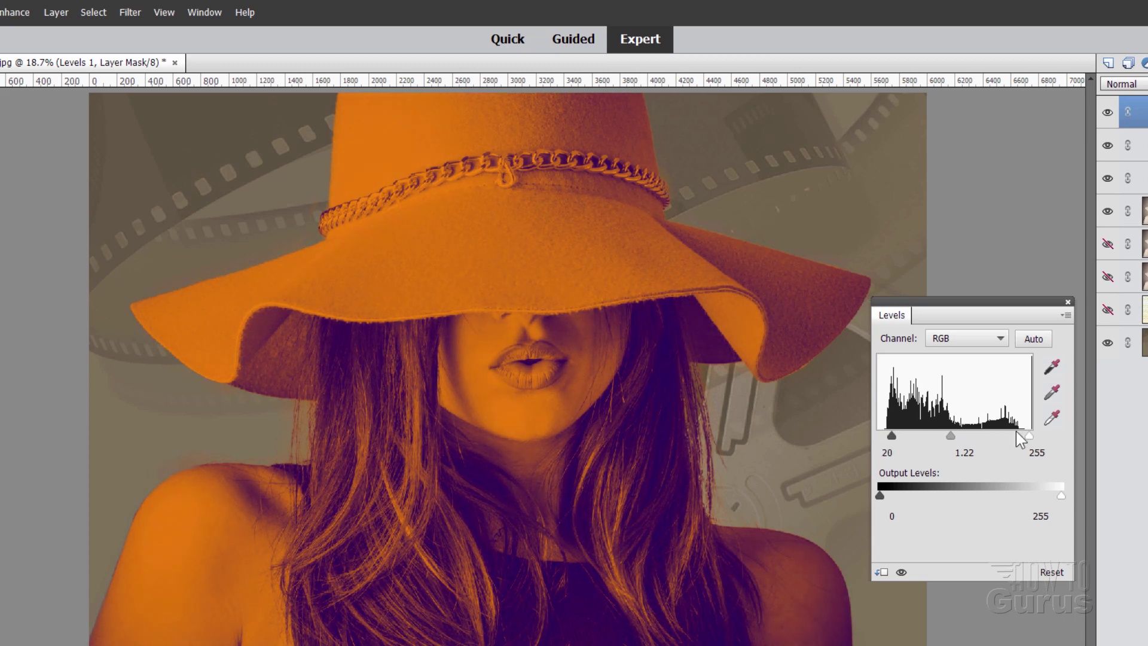
{"action": "left_click_drag", "start_coordinate": [1029, 437], "coordinate": [1014, 436]}
{"action": "left_click_drag", "start_coordinate": [943, 436], "coordinate": [940, 436]}
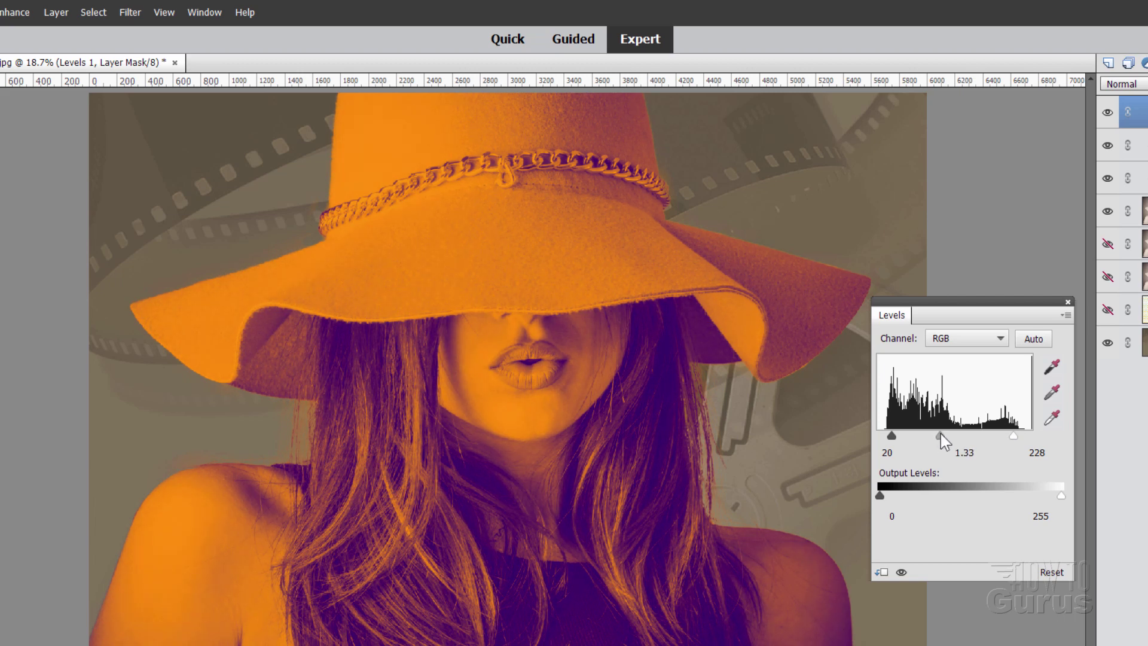
{"action": "left_click_drag", "start_coordinate": [941, 434], "coordinate": [942, 433]}
{"action": "left_click_drag", "start_coordinate": [891, 437], "coordinate": [897, 439]}
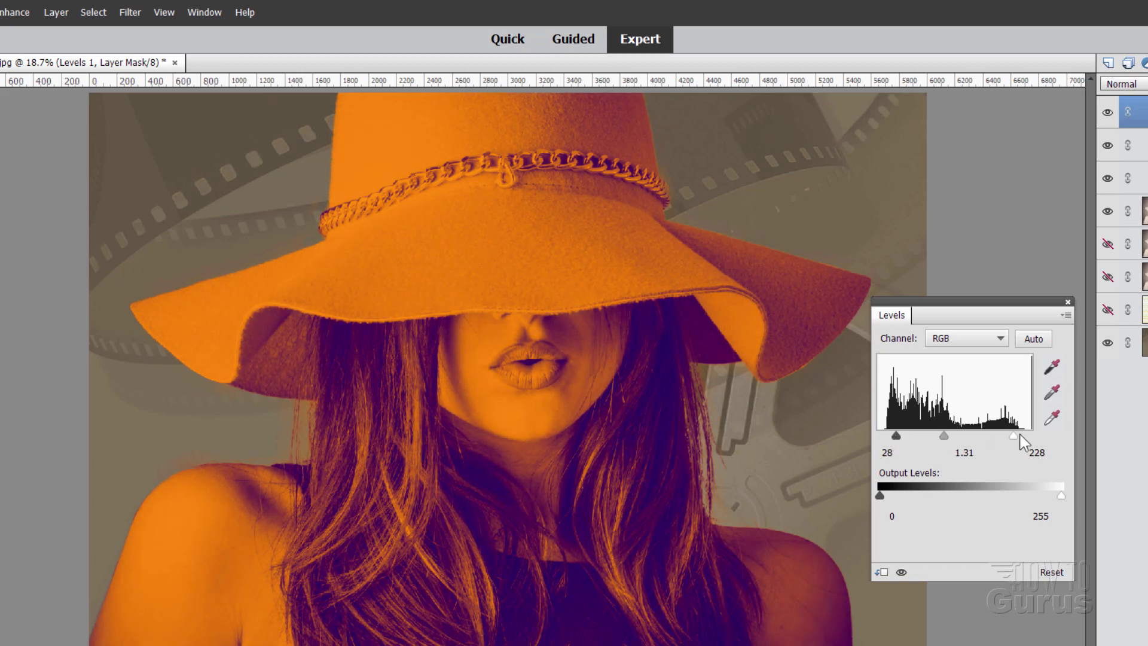
{"action": "left_click_drag", "start_coordinate": [1016, 435], "coordinate": [1012, 434]}
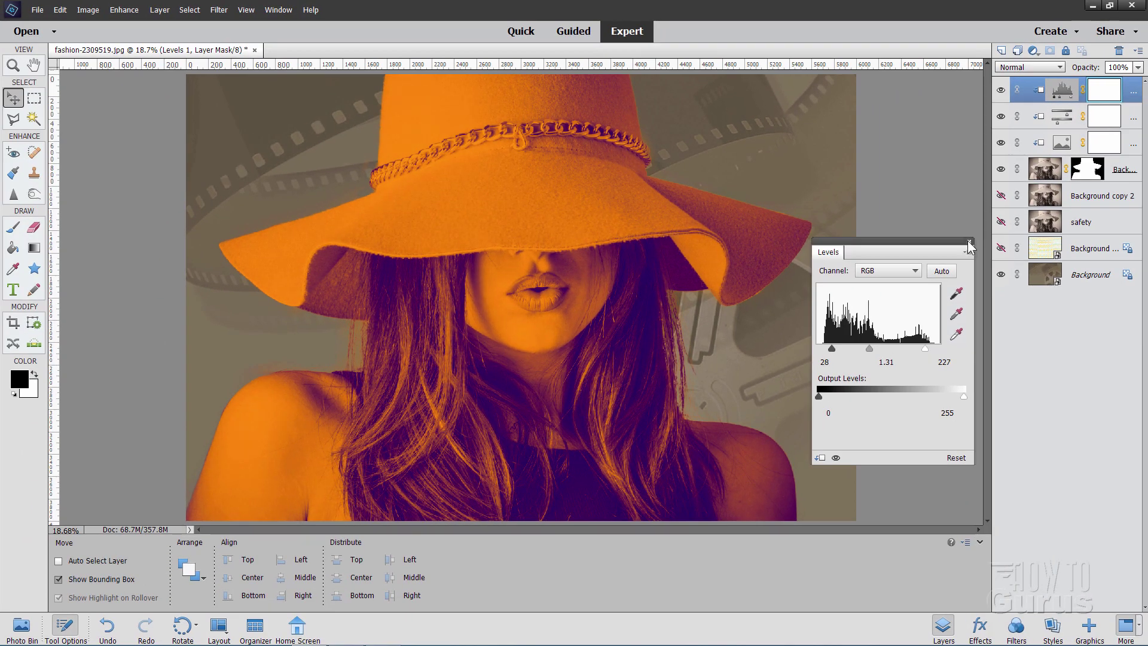
Step: Close the floating Levels settings panel
{"action": "left_click", "coordinate": [969, 243]}
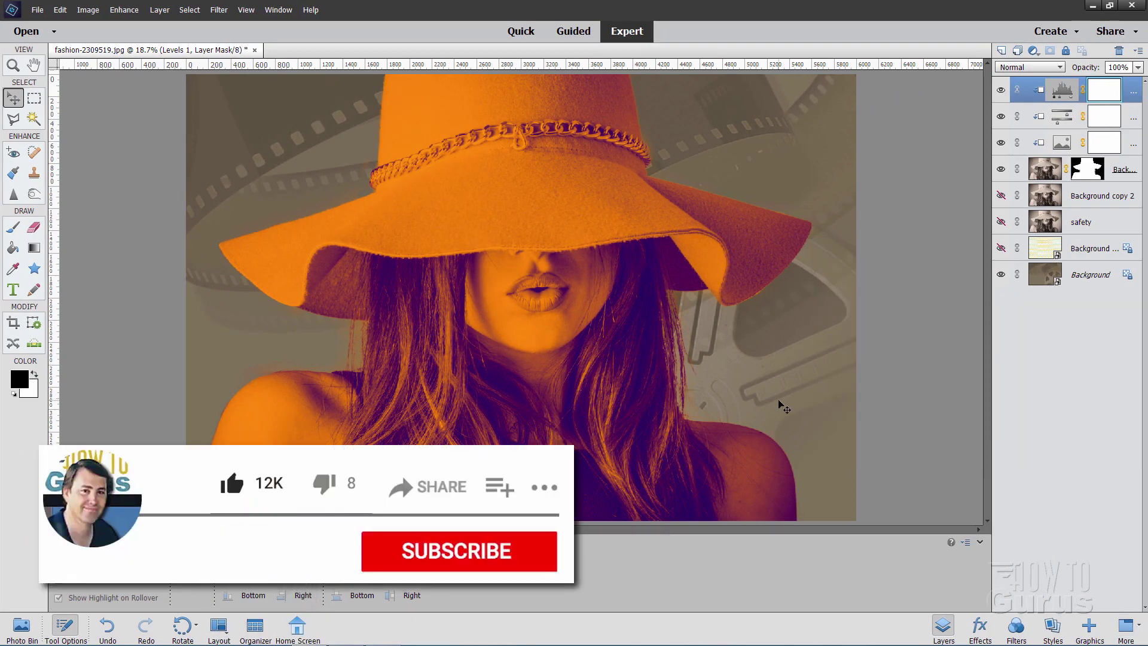